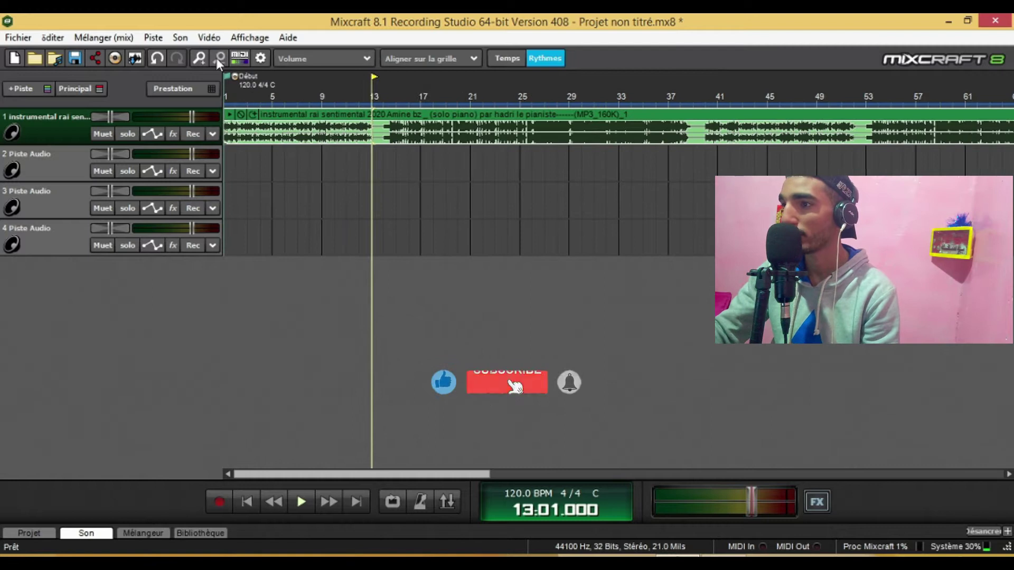
Step: Set the default recording device to Microphone (3- Fast Track) and the playback device to Speakers (3- Fast Track) in the audio preferences
{"action": "left_click", "coordinate": [261, 58]}
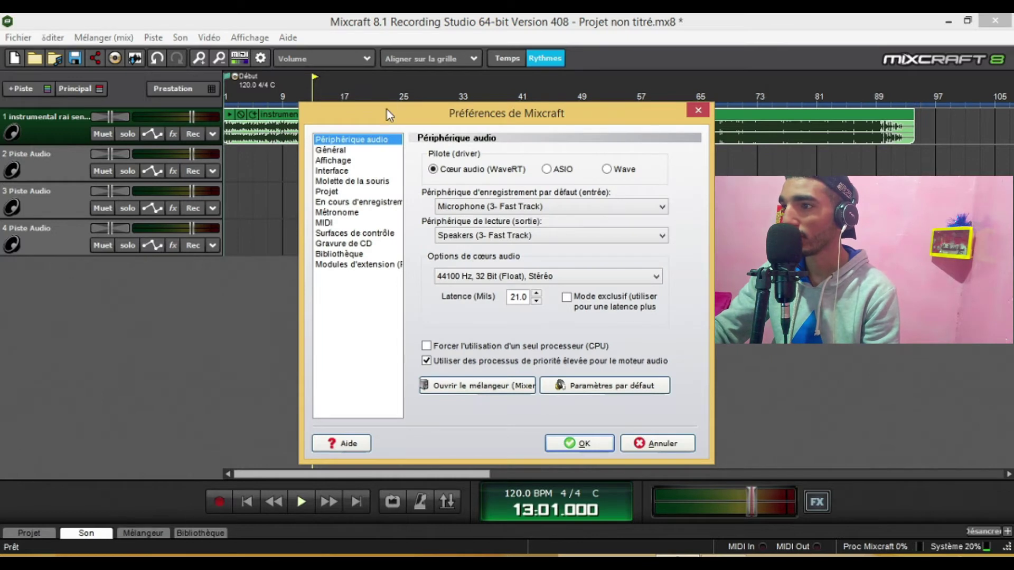
{"action": "left_click_drag", "start_coordinate": [387, 109], "coordinate": [251, 26]}
{"action": "left_click", "coordinate": [348, 125]}
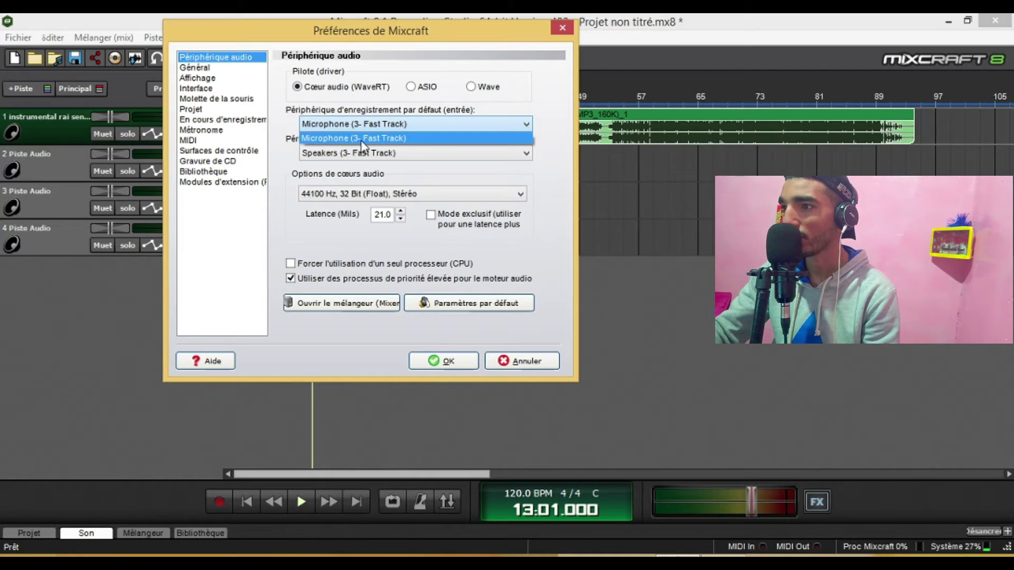
{"action": "left_click", "coordinate": [362, 139]}
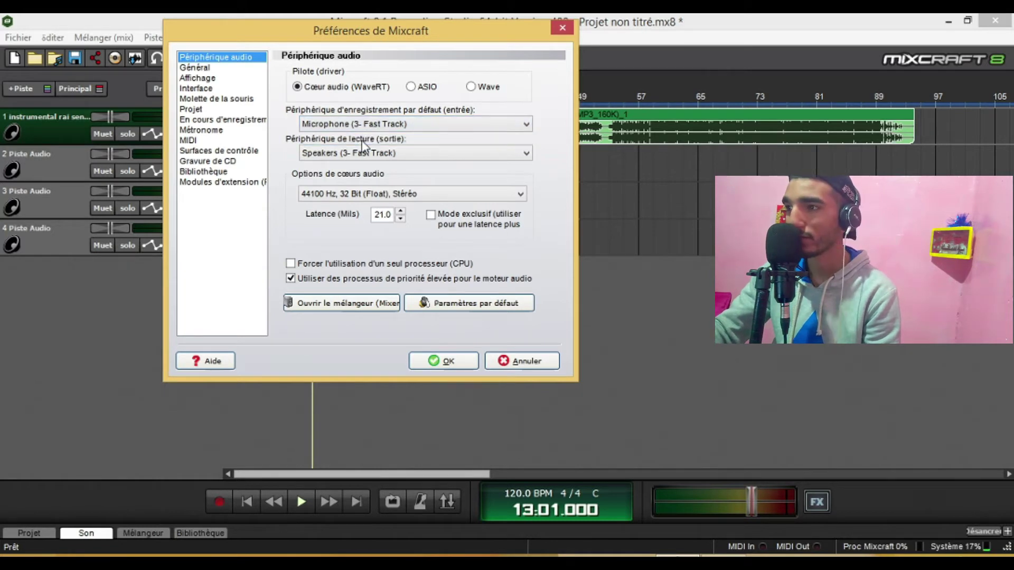
{"action": "left_click", "coordinate": [361, 154]}
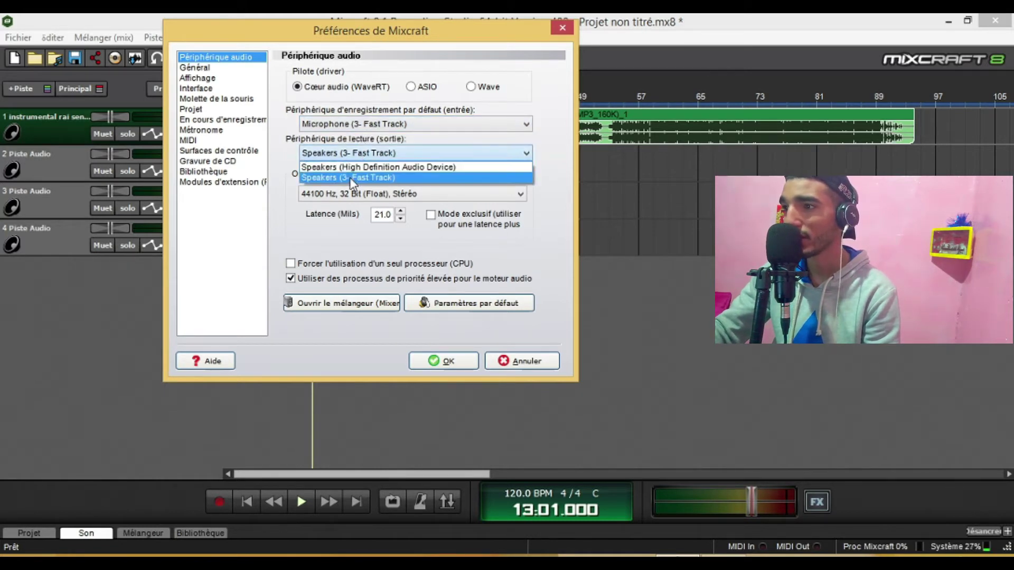
{"action": "left_click", "coordinate": [382, 178]}
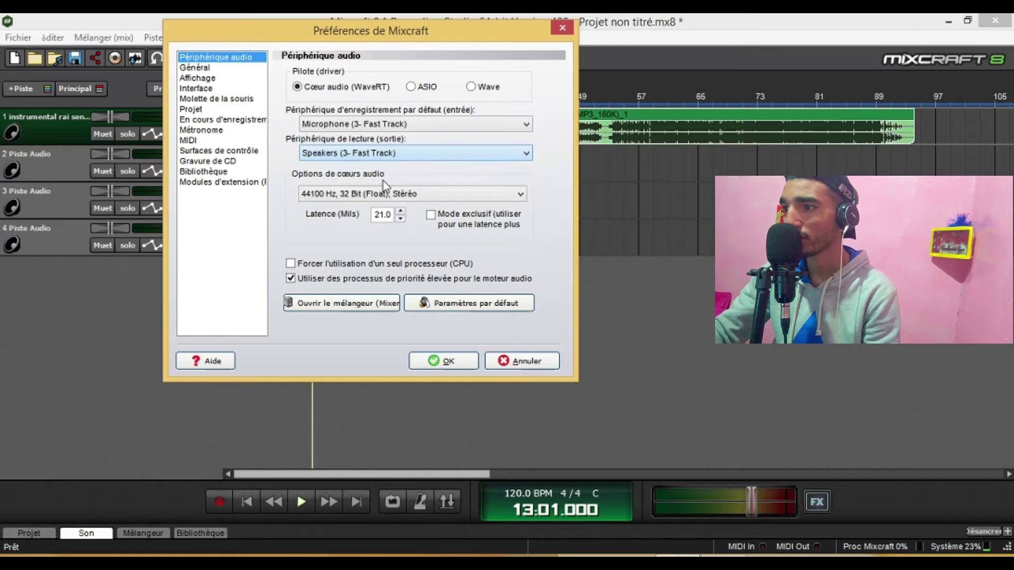
{"action": "left_click", "coordinate": [447, 361]}
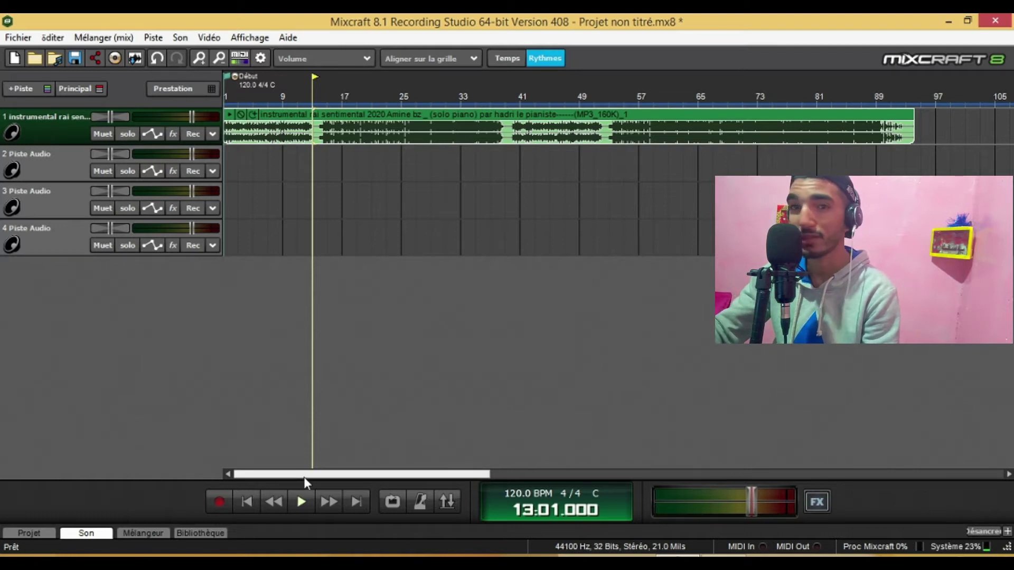
{"action": "left_click_drag", "start_coordinate": [333, 108], "coordinate": [338, 109]}
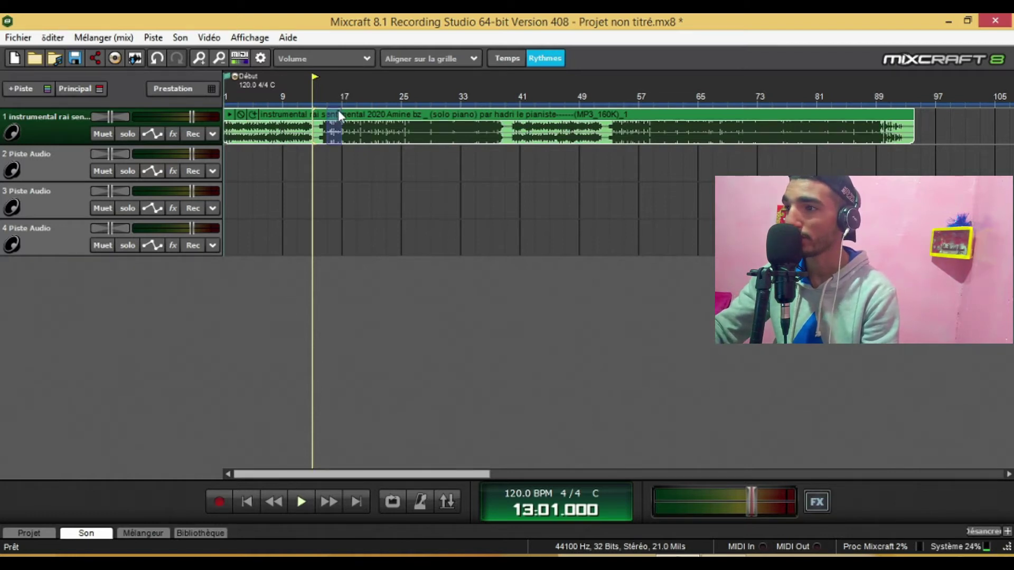
{"action": "left_click", "coordinate": [339, 110]}
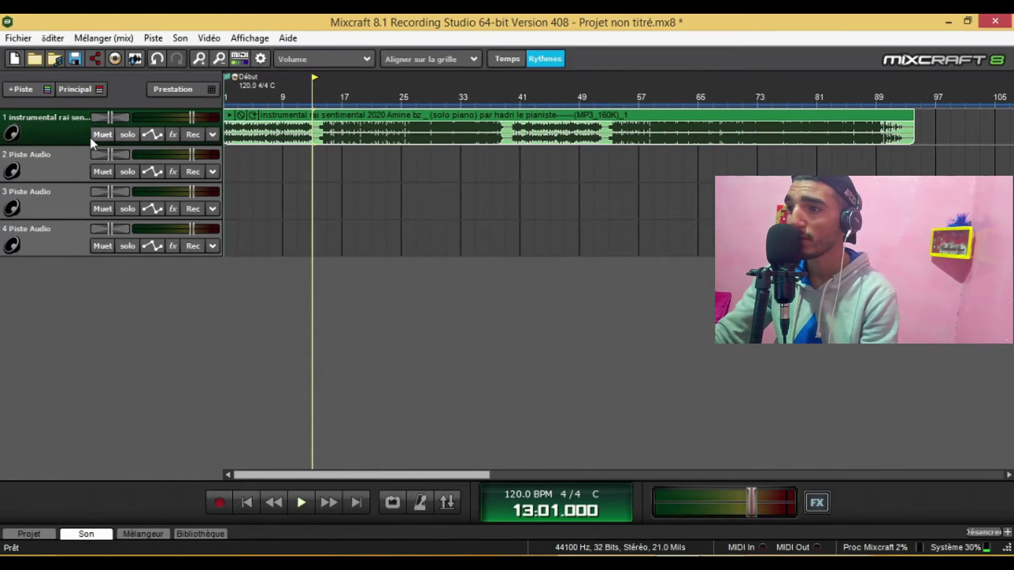
Step: Arm the instrumental track for recording and set its input to Microphone (3- Fast Track), Canal gauche
{"action": "left_click", "coordinate": [193, 135]}
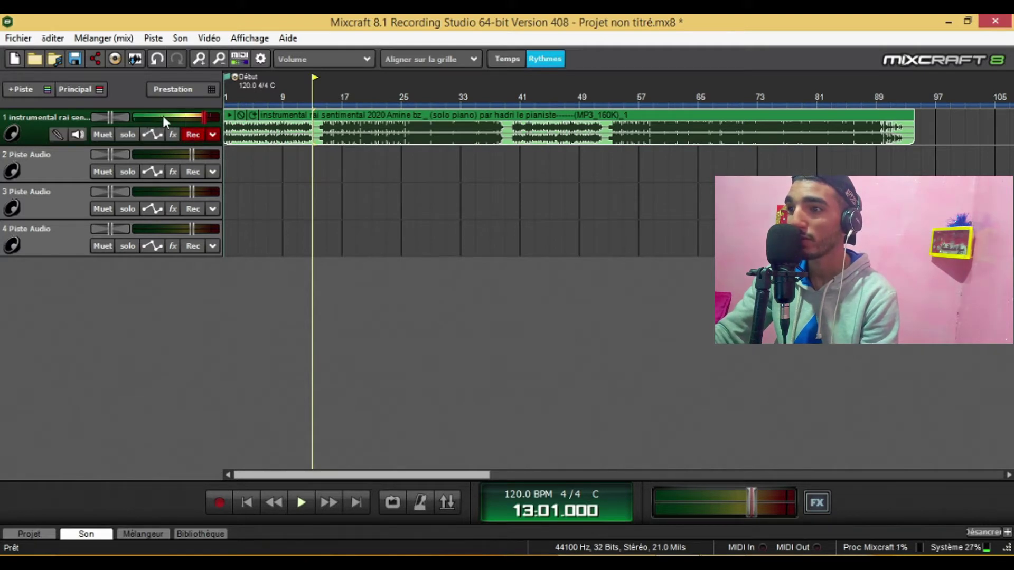
{"action": "left_click", "coordinate": [213, 133]}
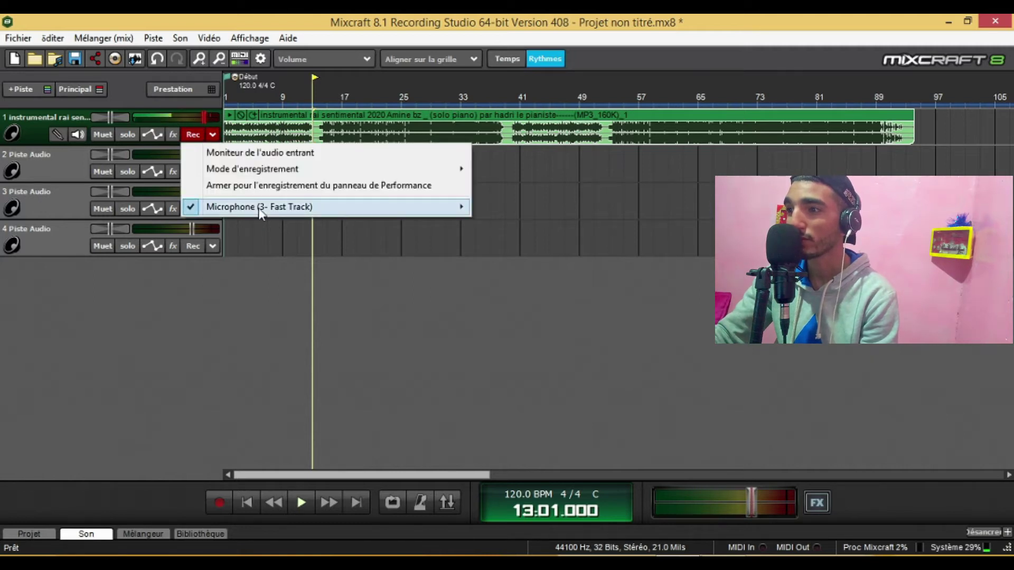
{"action": "mouse_move", "coordinate": [260, 211]}
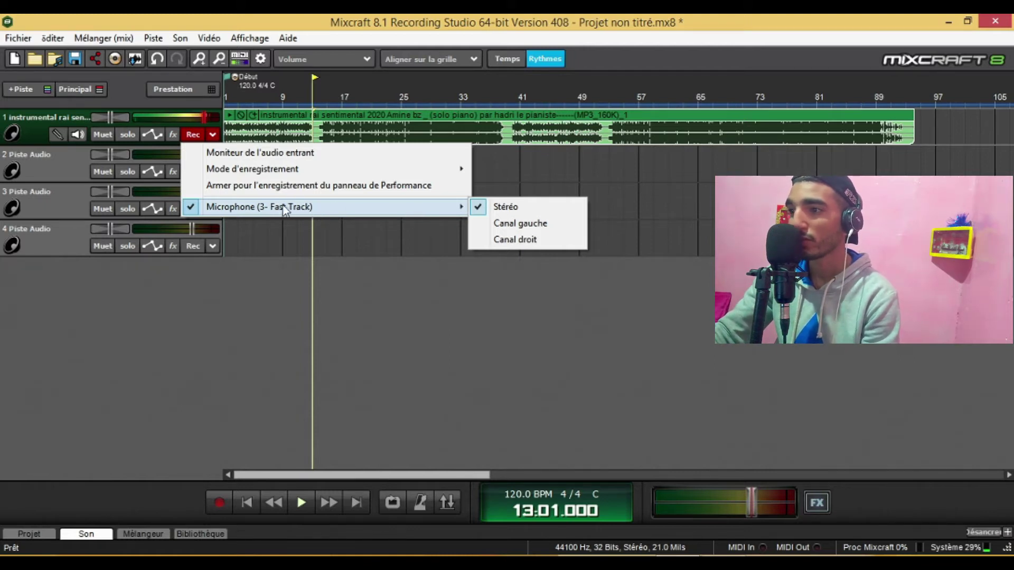
{"action": "left_click", "coordinate": [503, 224]}
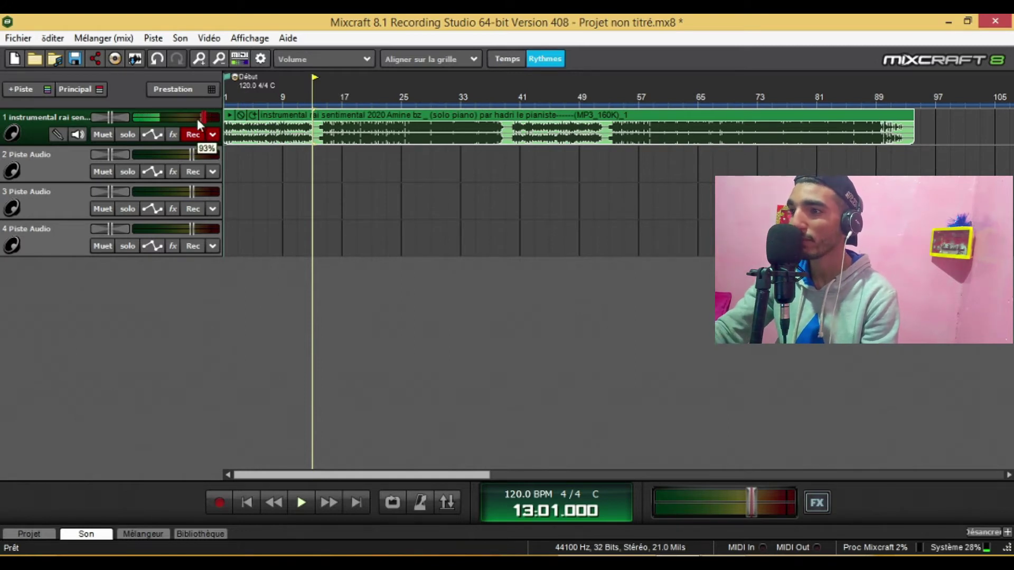
Step: Look through the available effects in the instrumental track's effects list, then close it without adding any
{"action": "left_click", "coordinate": [168, 135]}
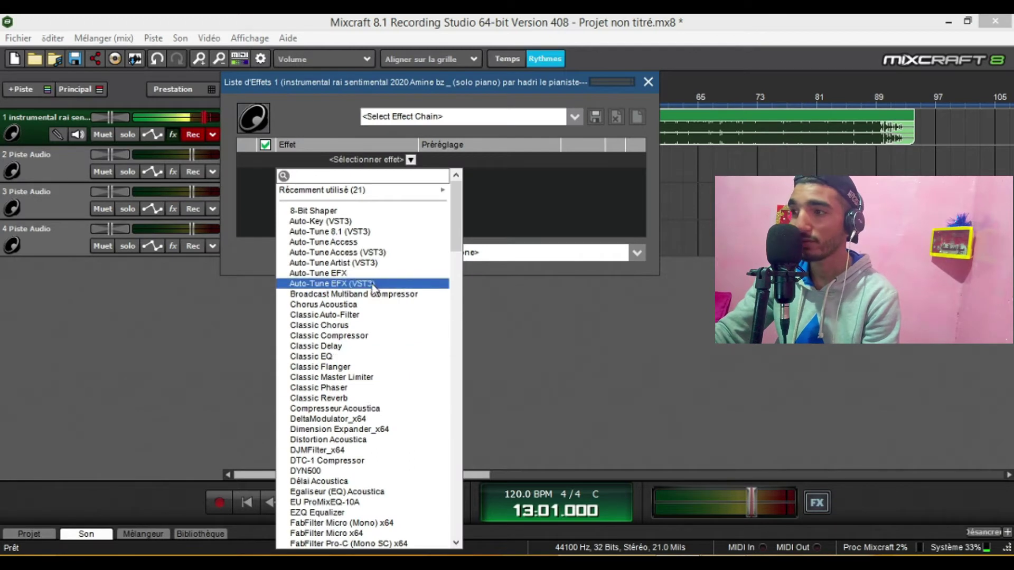
{"action": "left_click", "coordinate": [652, 81]}
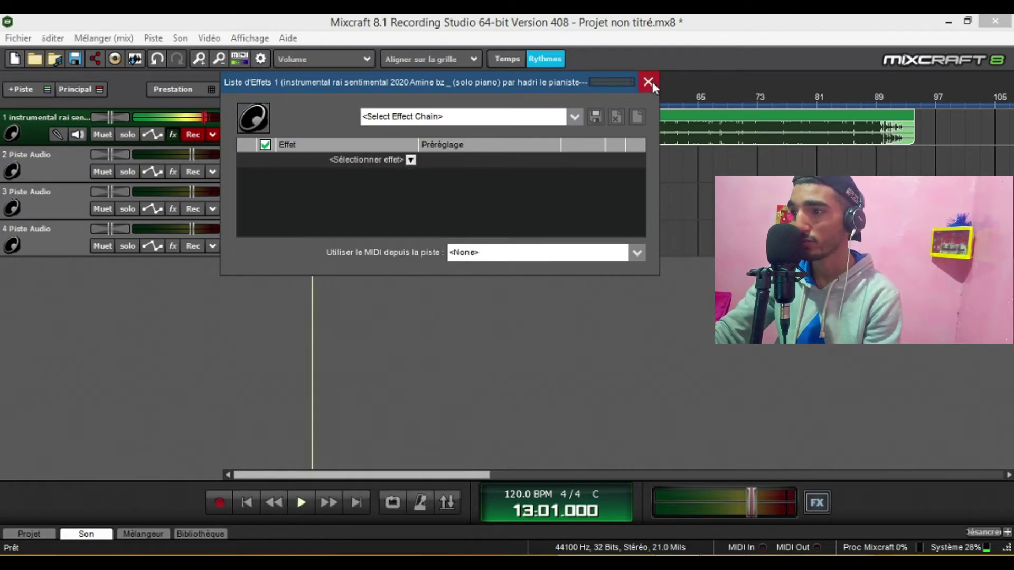
{"action": "left_click", "coordinate": [649, 83]}
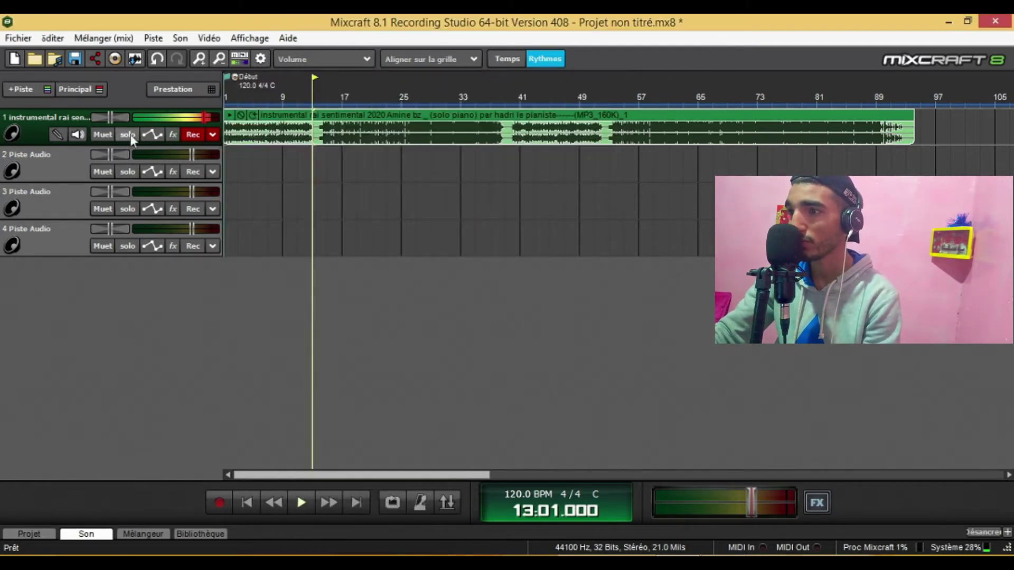
Step: Try the solo and mute functions on the instrumental track, switching each one off again
{"action": "left_click", "coordinate": [127, 133]}
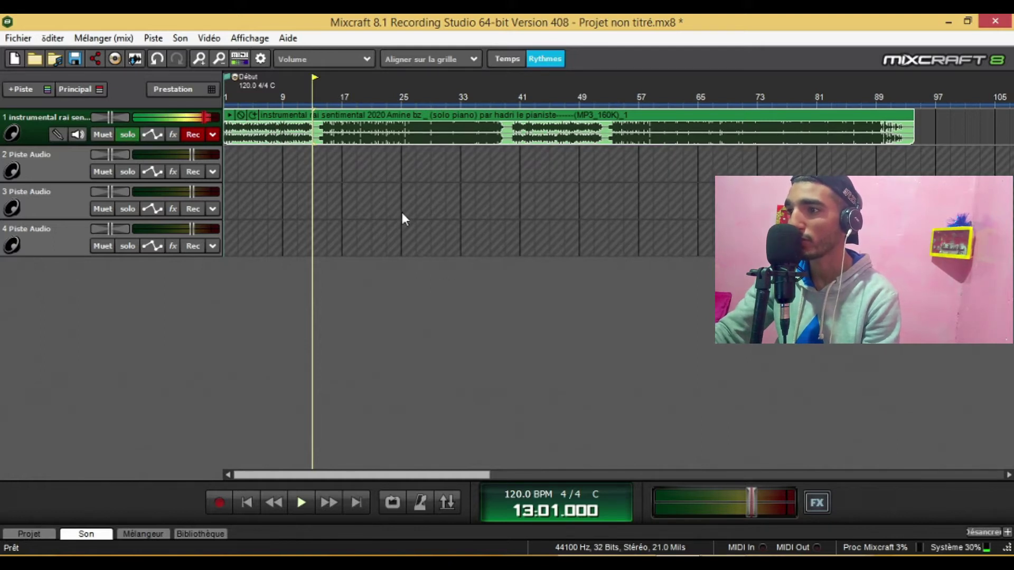
{"action": "left_click", "coordinate": [125, 132]}
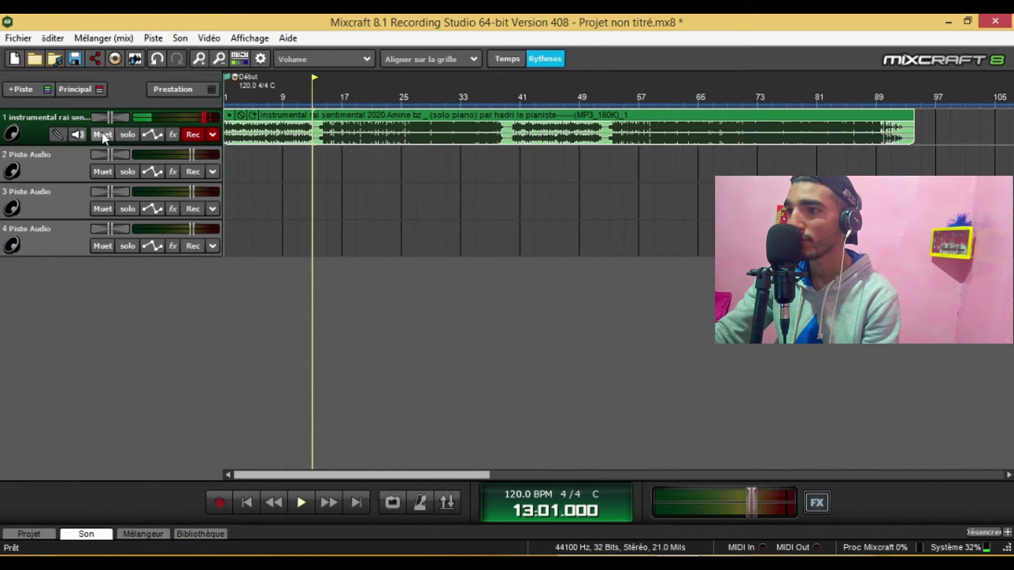
{"action": "left_click", "coordinate": [108, 133]}
{"action": "left_click", "coordinate": [109, 134]}
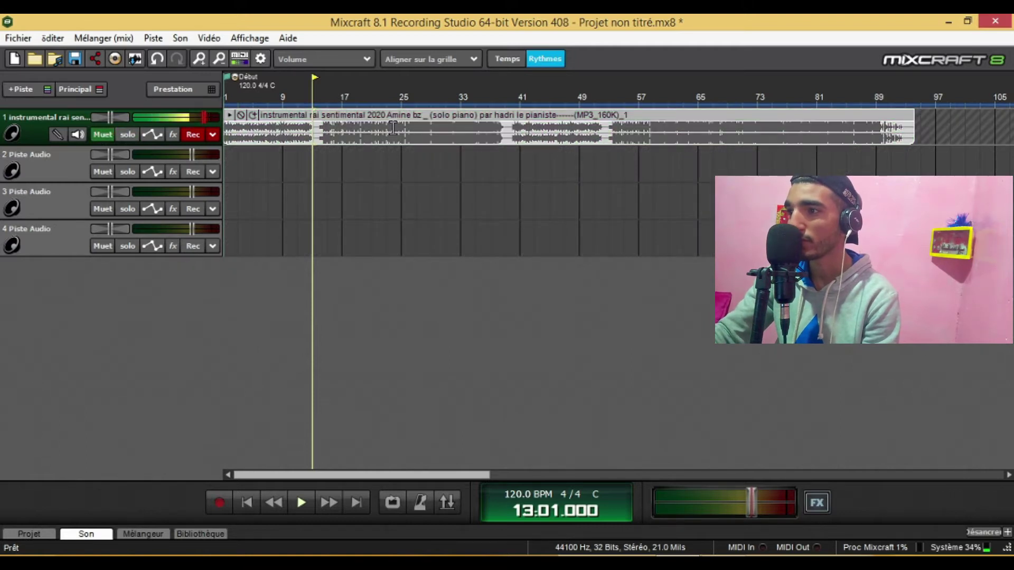
{"action": "left_click", "coordinate": [95, 135]}
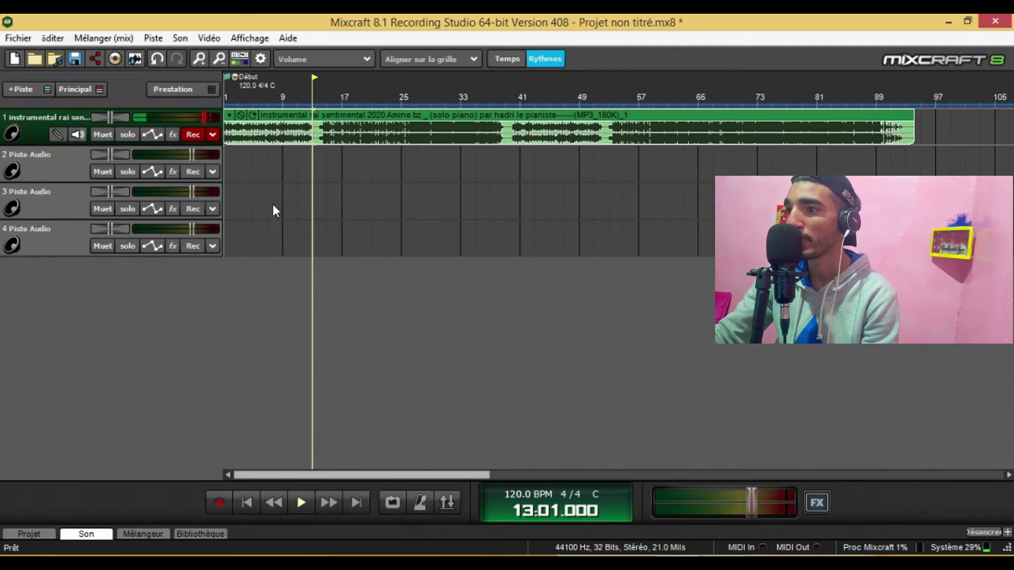
Step: Disarm the instrumental track and arm track 2 with Microphone (3- Fast Track), Canal gauche as its input
{"action": "left_click", "coordinate": [200, 133]}
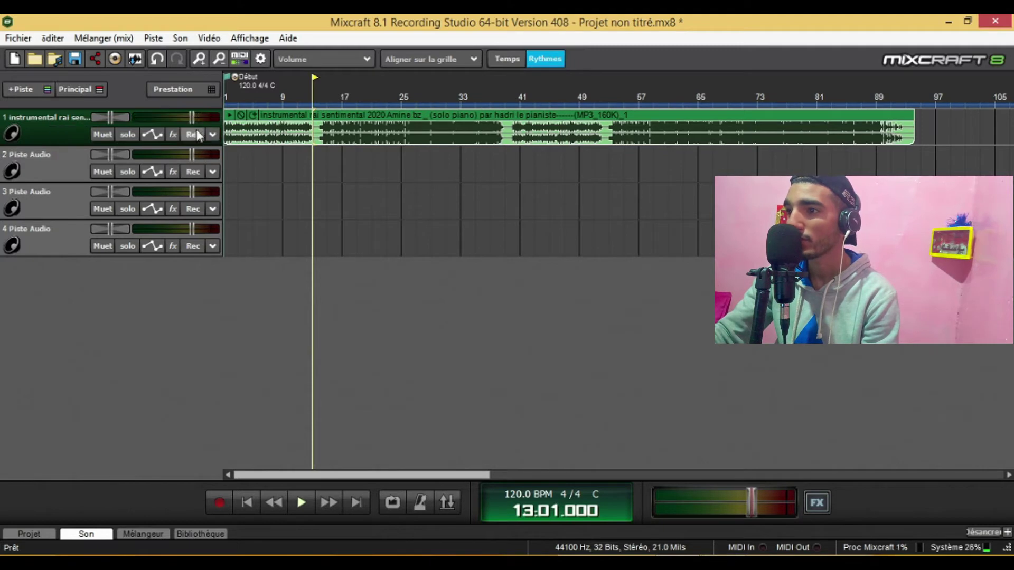
{"action": "left_click", "coordinate": [198, 168]}
{"action": "left_click", "coordinate": [212, 171]}
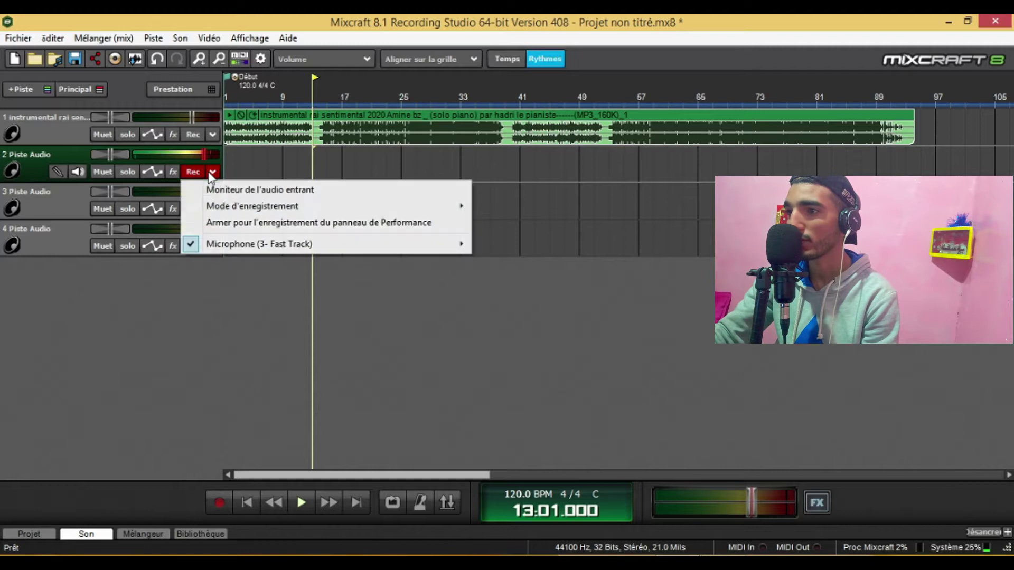
{"action": "mouse_move", "coordinate": [468, 238]}
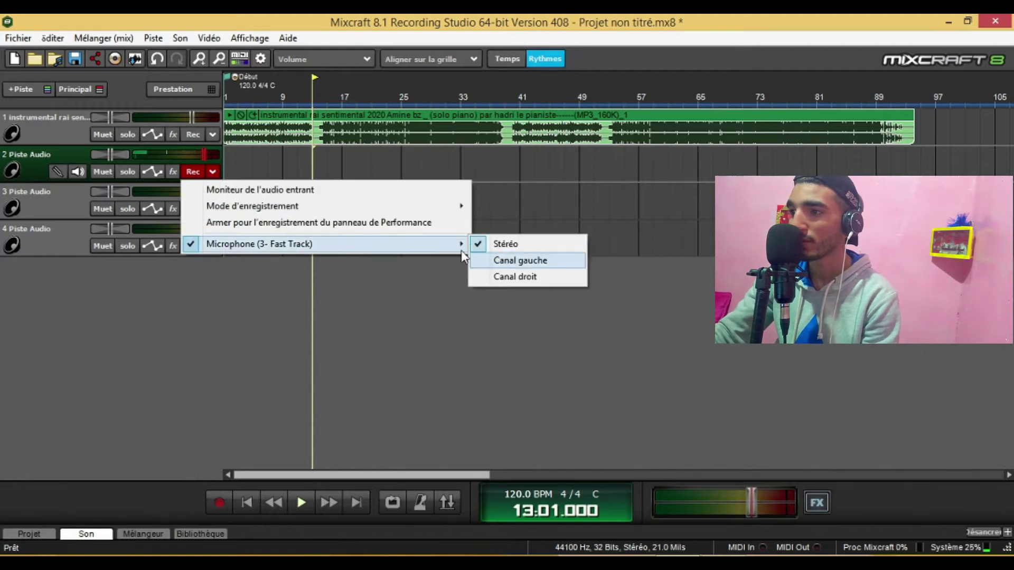
{"action": "left_click", "coordinate": [501, 260]}
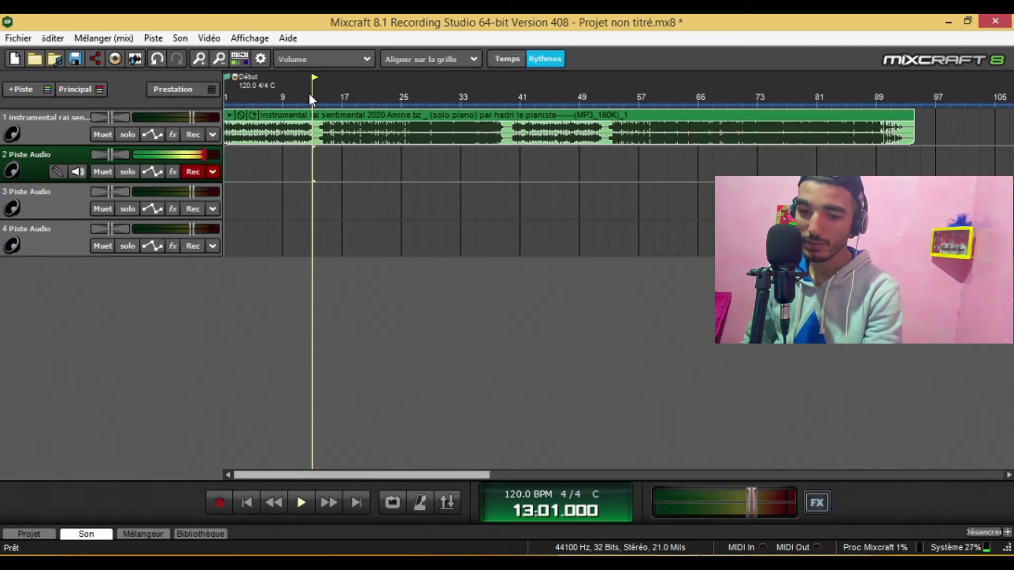
Step: Set snapping to Désactivé, try a free range selection on track 2, and place the playhead at about 27:02.599
{"action": "left_click", "coordinate": [354, 153]}
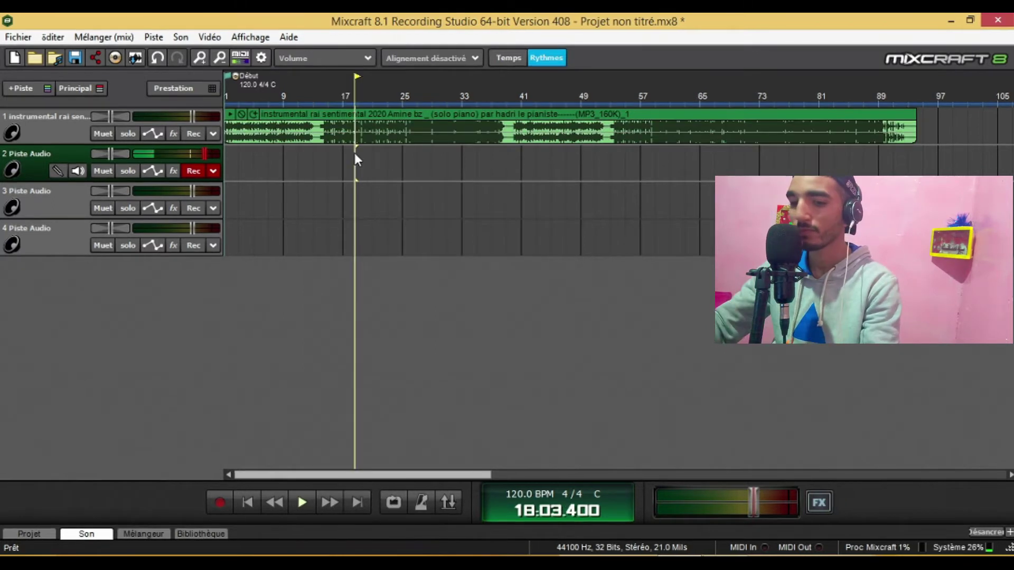
{"action": "left_click", "coordinate": [291, 92]}
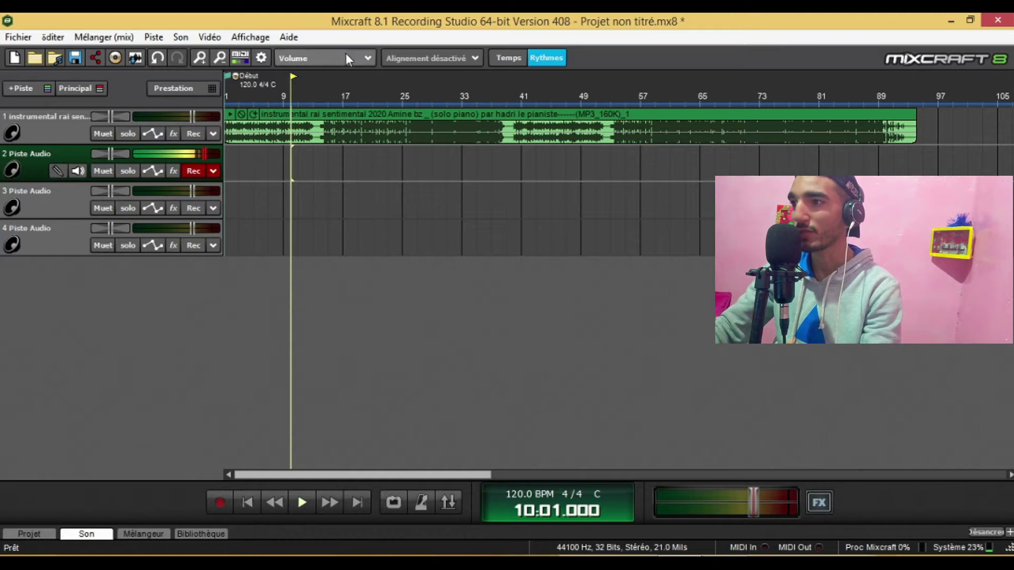
{"action": "left_click", "coordinate": [426, 59]}
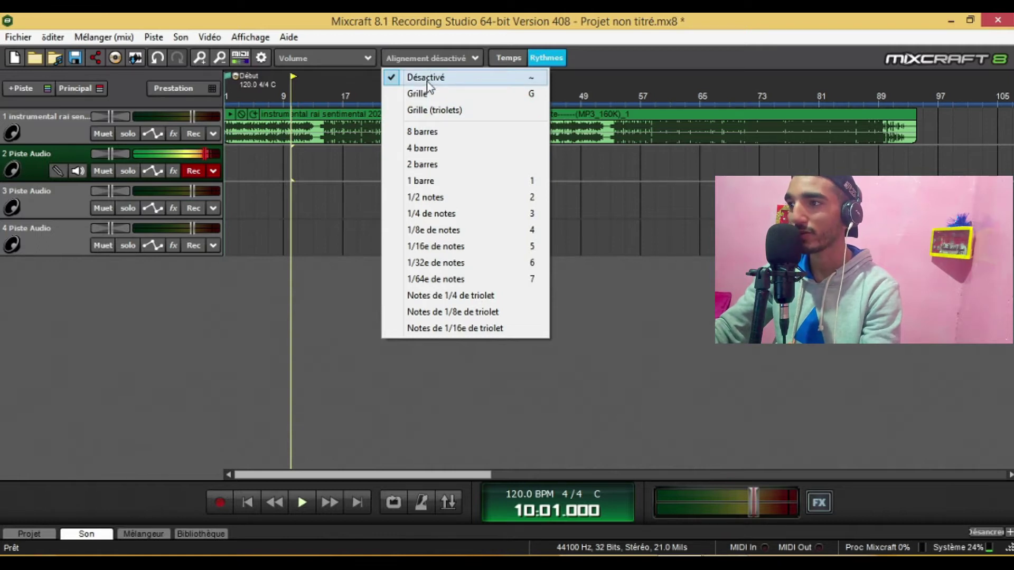
{"action": "left_click", "coordinate": [427, 79]}
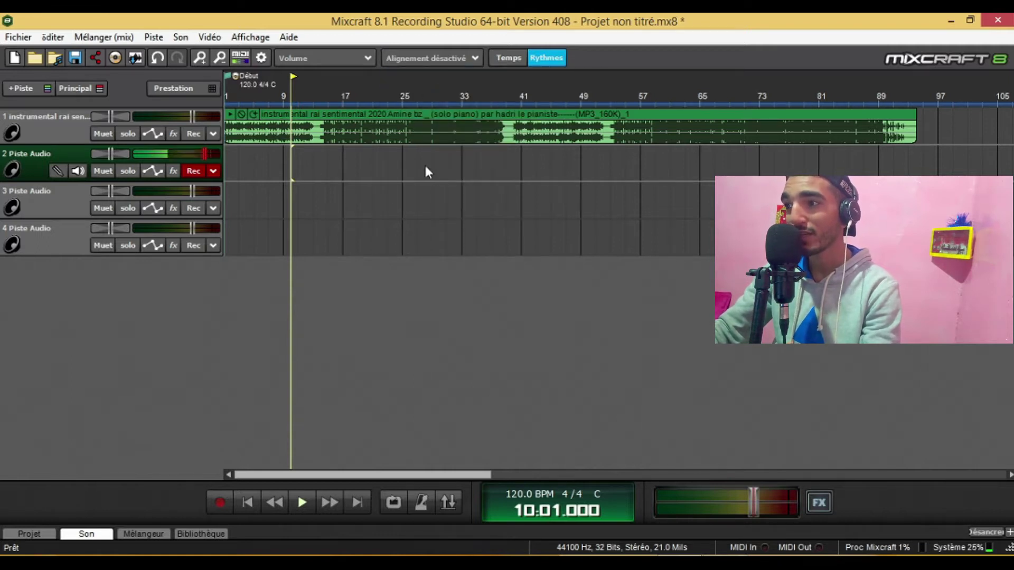
{"action": "left_click_drag", "start_coordinate": [344, 170], "coordinate": [326, 172]}
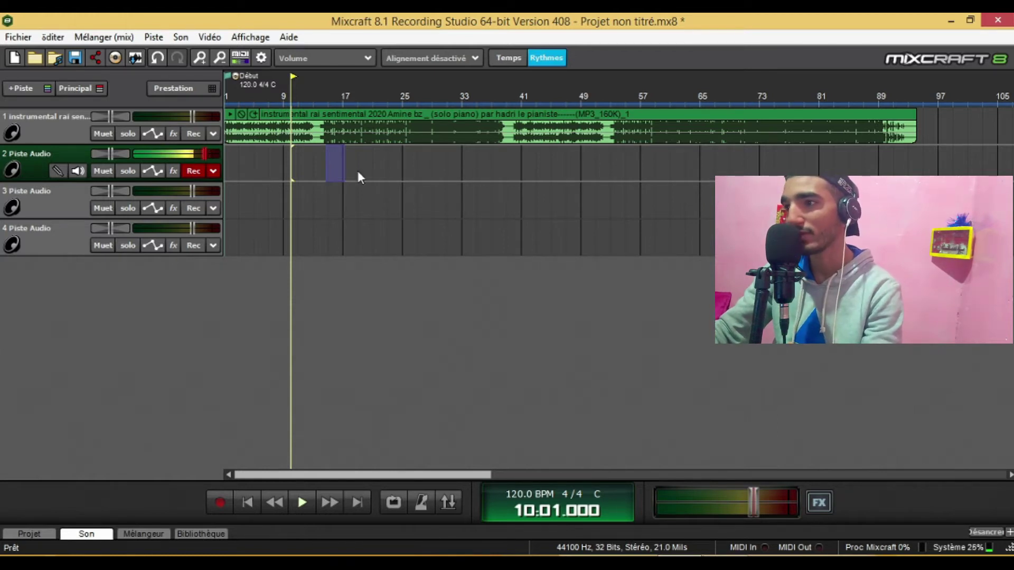
{"action": "left_click", "coordinate": [420, 174]}
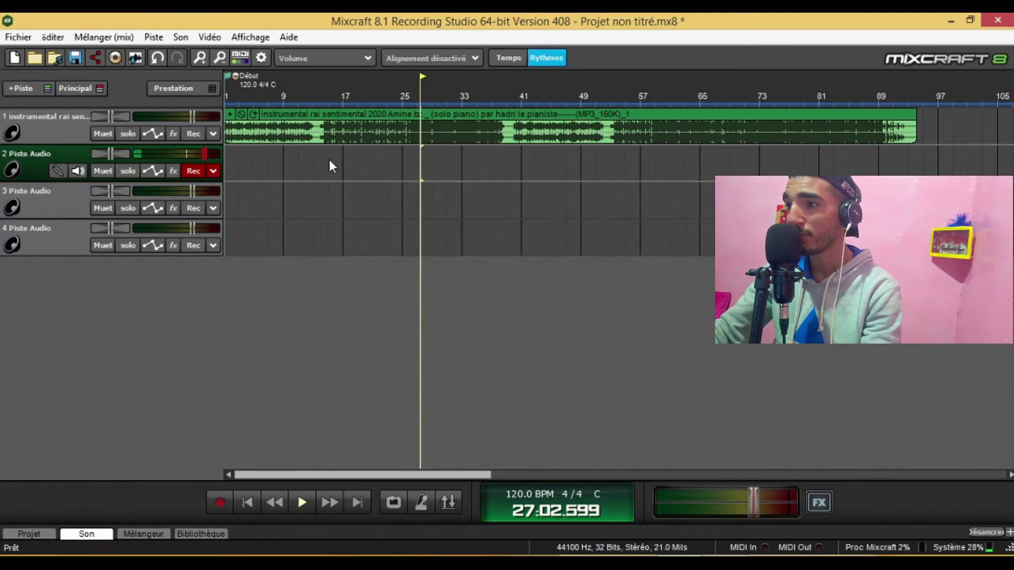
Step: Set the timeline snapping to Grille
{"action": "left_click", "coordinate": [417, 57]}
{"action": "left_click", "coordinate": [423, 79]}
{"action": "left_click", "coordinate": [423, 61]}
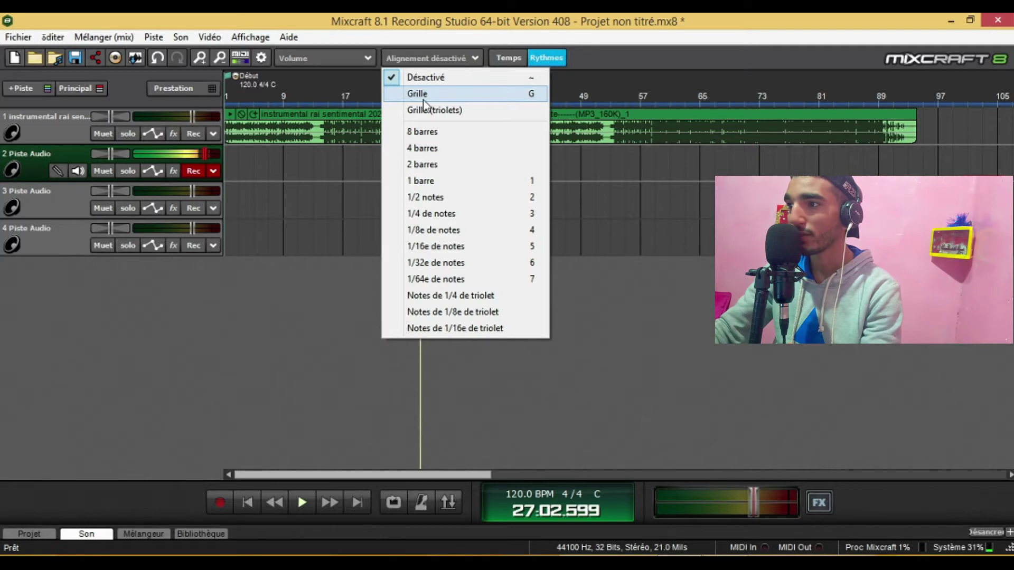
{"action": "left_click", "coordinate": [423, 95]}
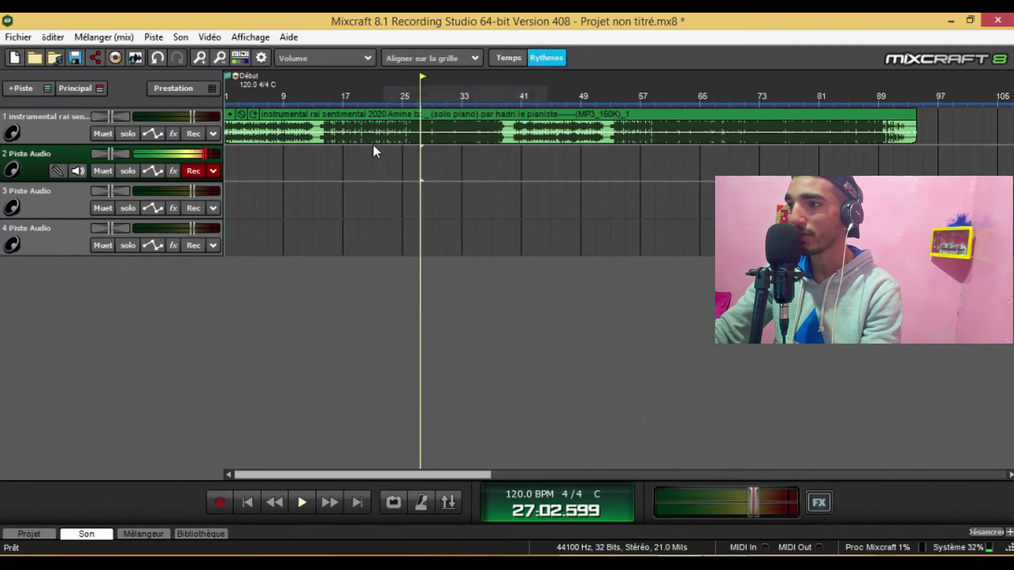
Step: Mute the instrumental track and record a short take on track 2 from the playhead, stopping after about one bar
{"action": "left_click", "coordinate": [223, 505]}
{"action": "left_click", "coordinate": [224, 505]}
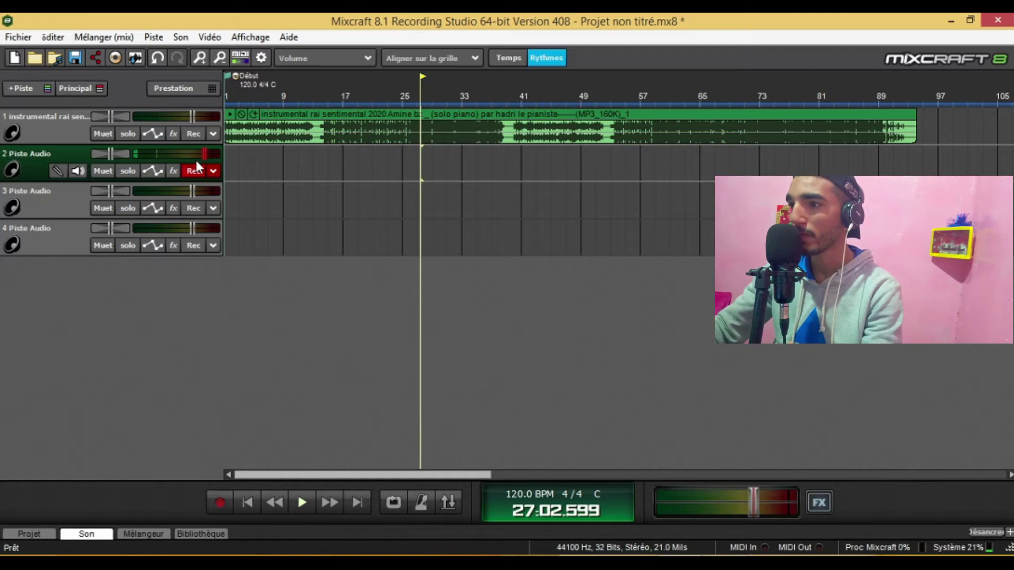
{"action": "left_click", "coordinate": [105, 132]}
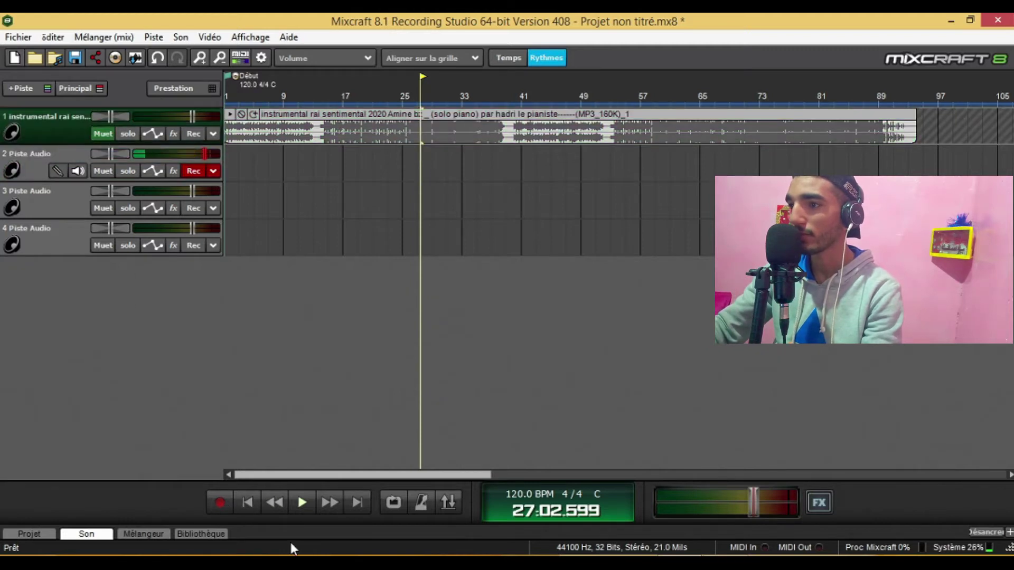
{"action": "left_click", "coordinate": [214, 501]}
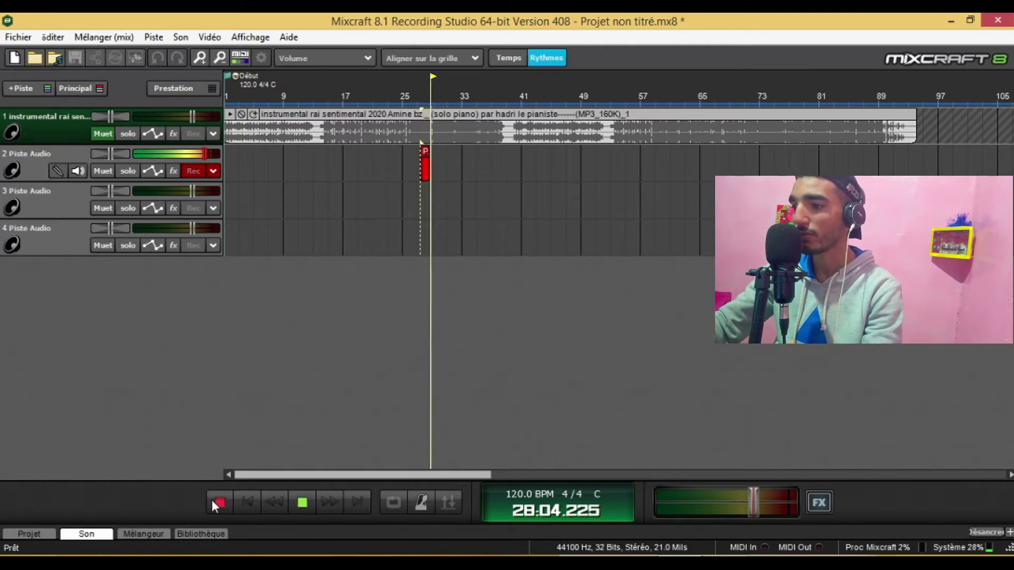
{"action": "left_click", "coordinate": [214, 501]}
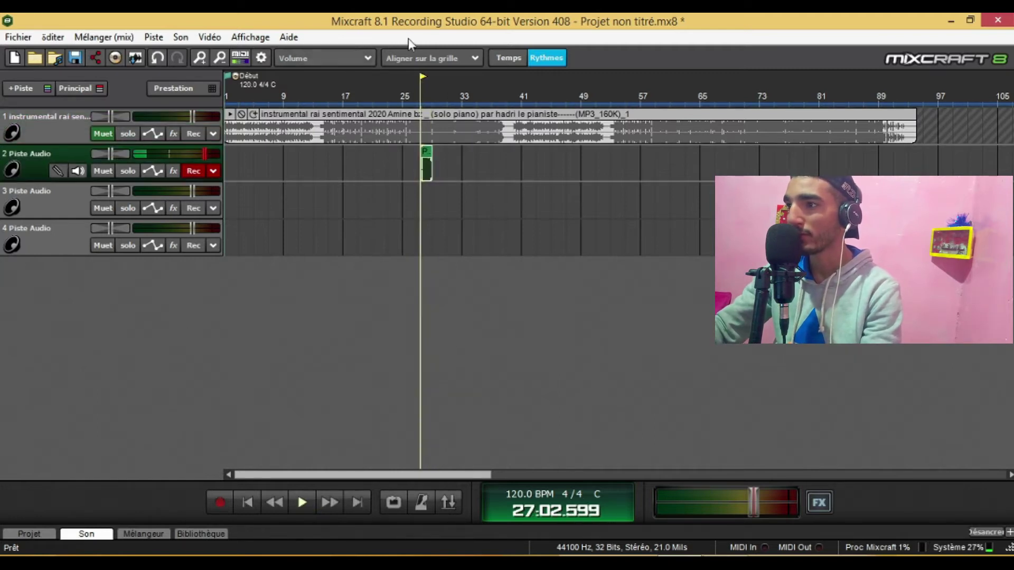
Step: Move the short take on track 2 to bar 17 and set the timeline snapping to Désactivé
{"action": "left_click_drag", "start_coordinate": [426, 149], "coordinate": [346, 154]}
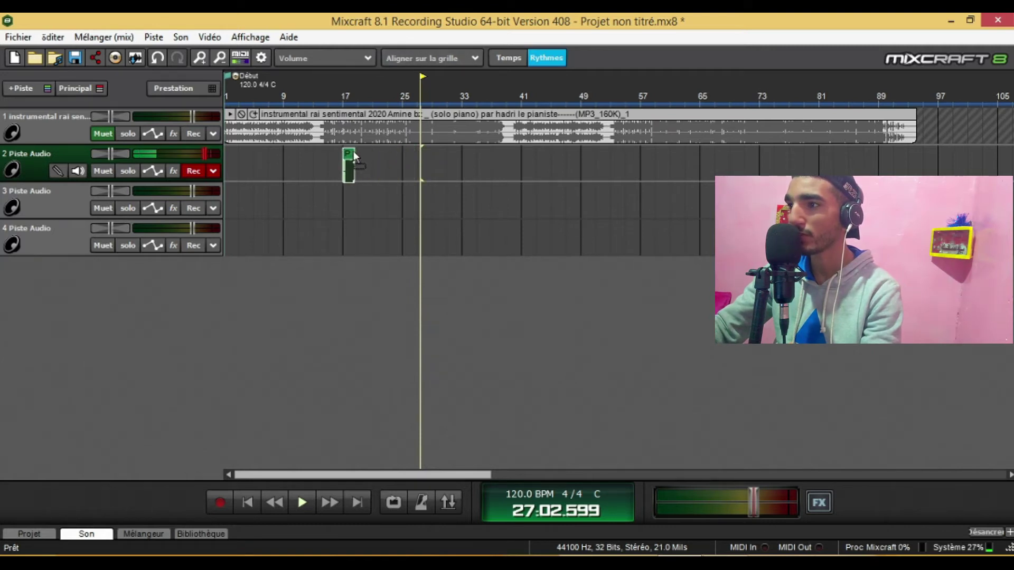
{"action": "left_click", "coordinate": [425, 56]}
{"action": "left_click", "coordinate": [426, 78]}
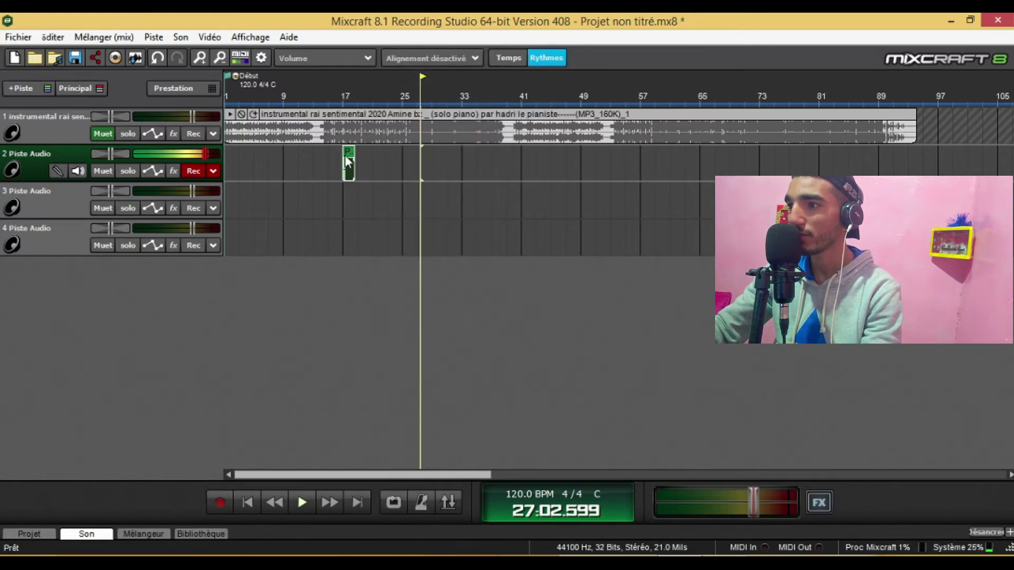
Step: Move the short take freely to about bar 21 and delete it from track 2
{"action": "left_click_drag", "start_coordinate": [350, 152], "coordinate": [376, 154]}
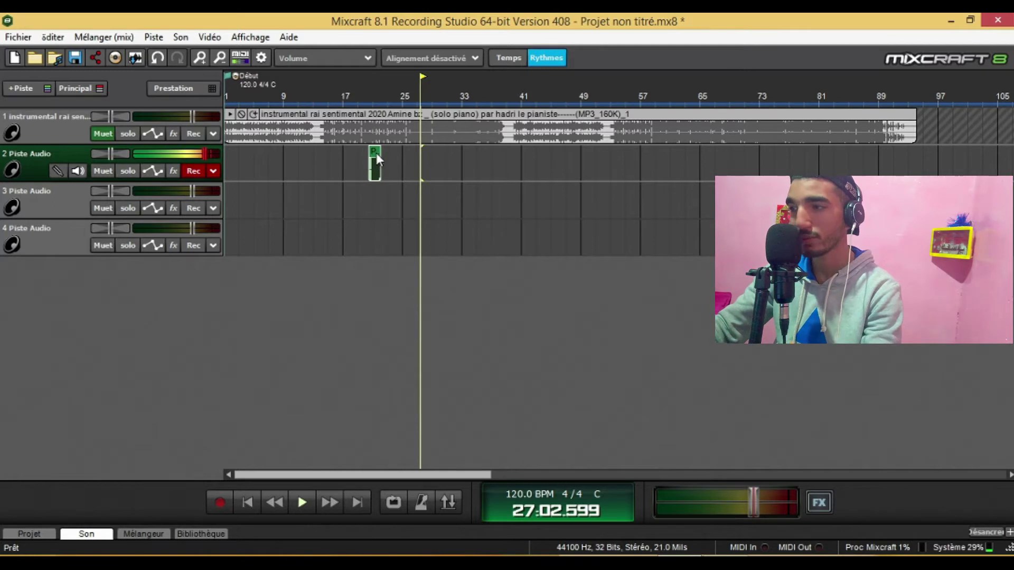
{"action": "key", "text": "Delete"}
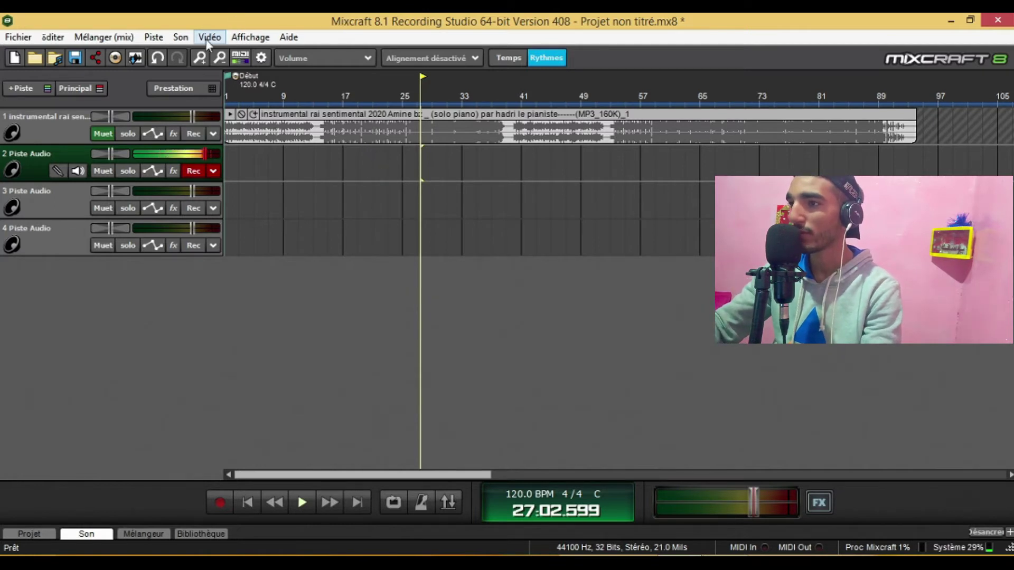
Step: Disarm track 2 and unmute the instrumental track
{"action": "left_click", "coordinate": [199, 57]}
{"action": "left_click", "coordinate": [199, 57]}
{"action": "left_click", "coordinate": [226, 62]}
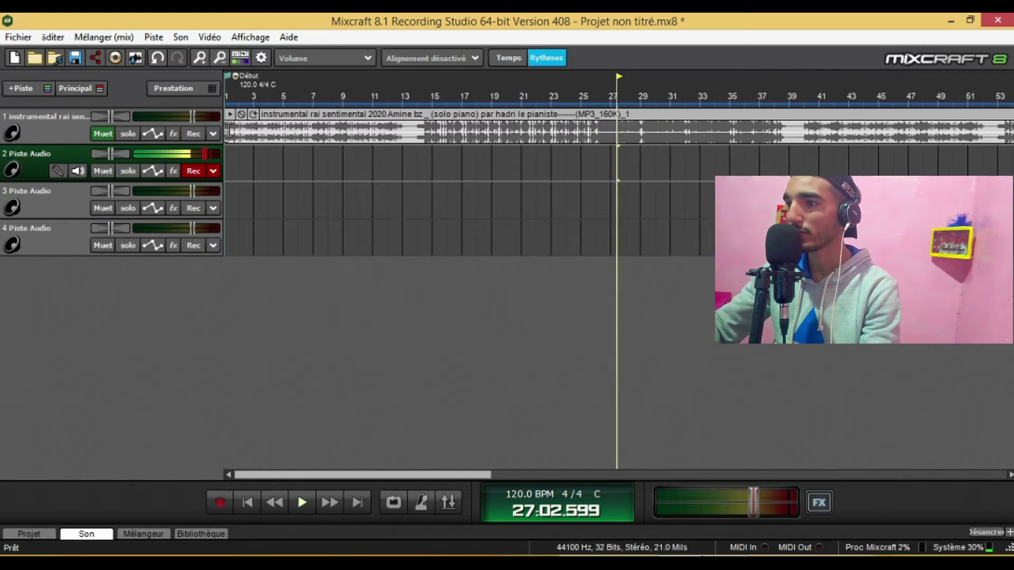
{"action": "left_click", "coordinate": [193, 171]}
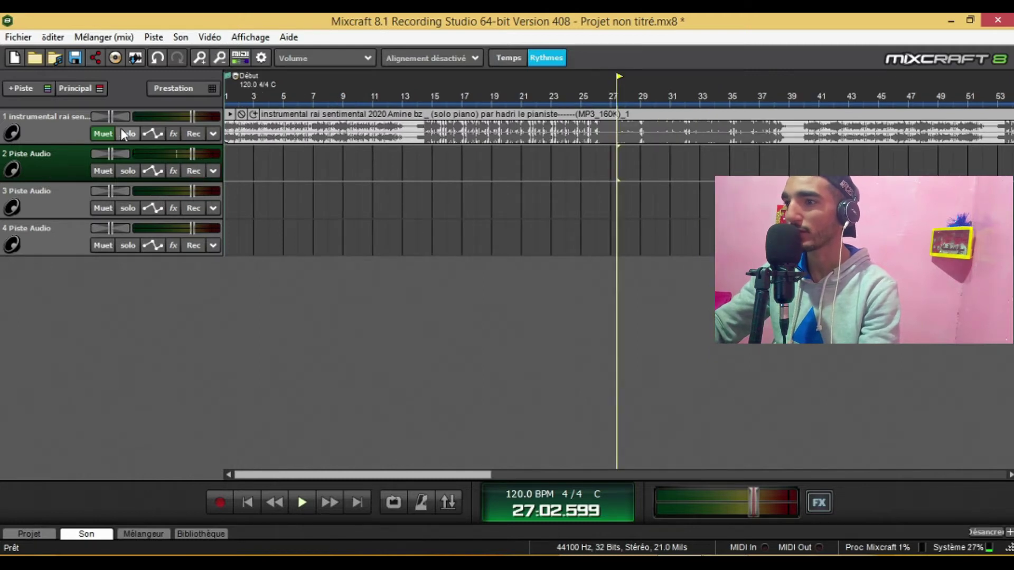
{"action": "left_click", "coordinate": [476, 119]}
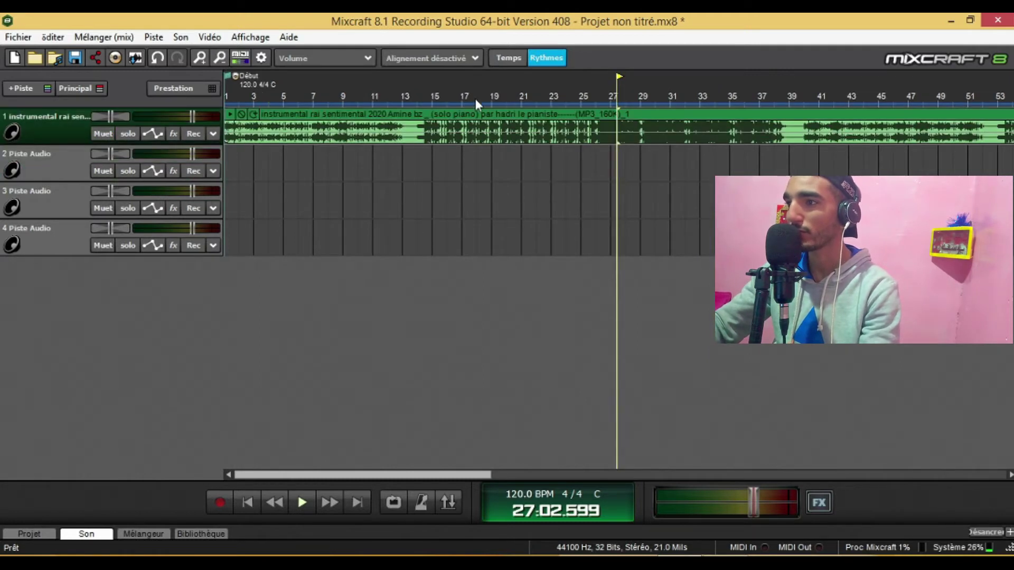
Step: Arm track 2 and record a voice take over the instrumental from 09:02.799 to about bar 27
{"action": "left_click", "coordinate": [382, 90]}
{"action": "left_click", "coordinate": [349, 88]}
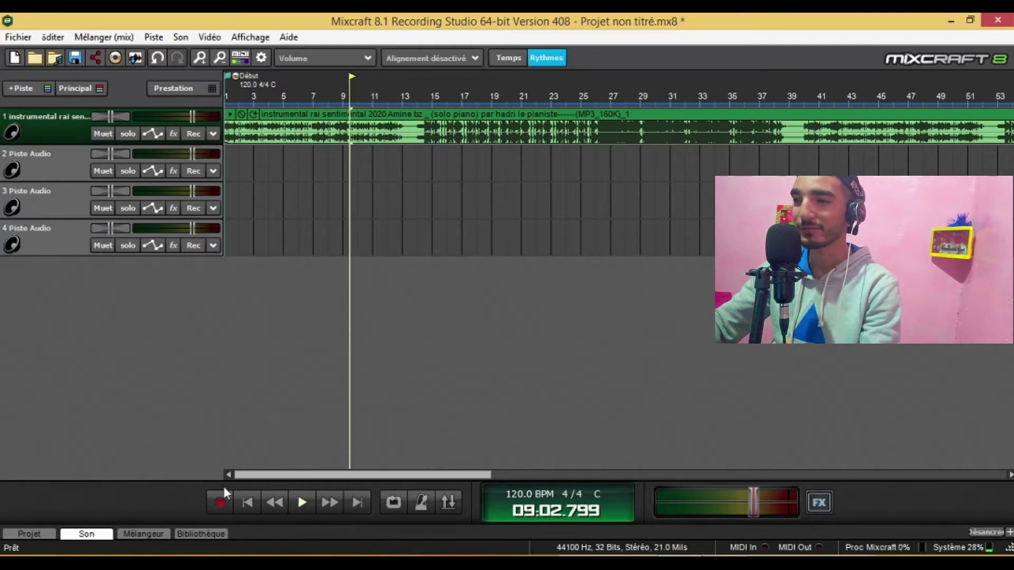
{"action": "left_click", "coordinate": [226, 505]}
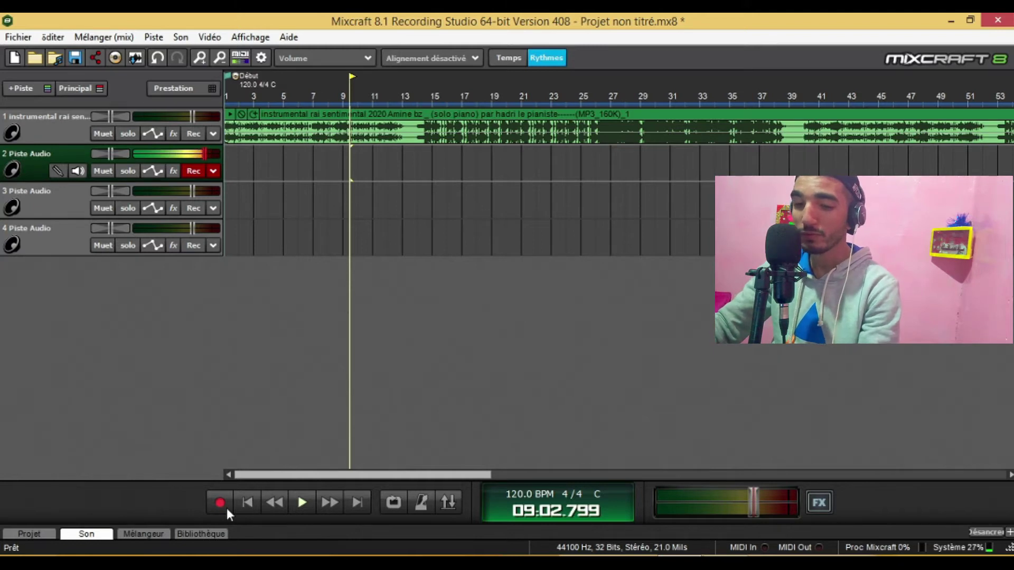
{"action": "left_click", "coordinate": [226, 508]}
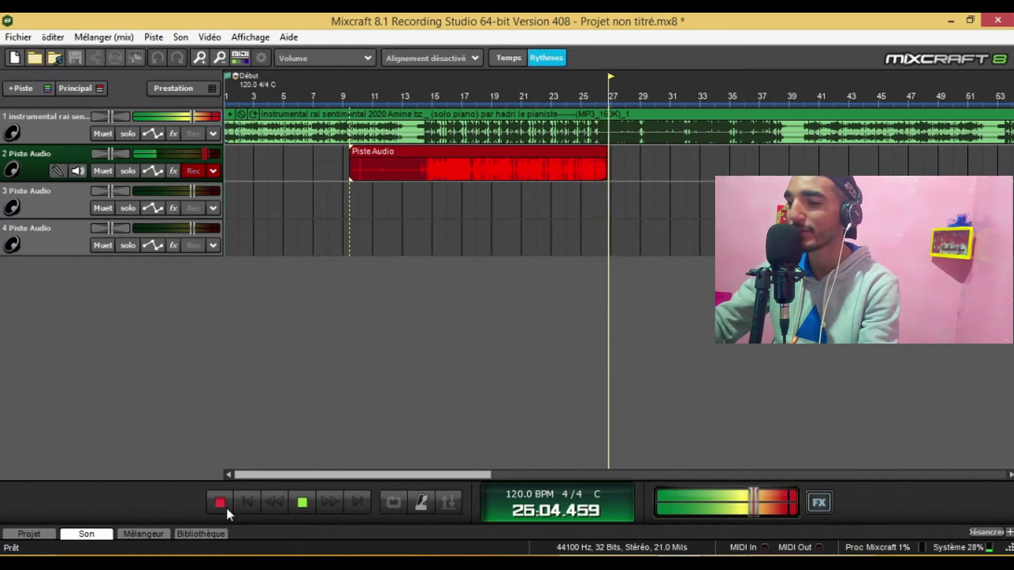
{"action": "left_click", "coordinate": [226, 508]}
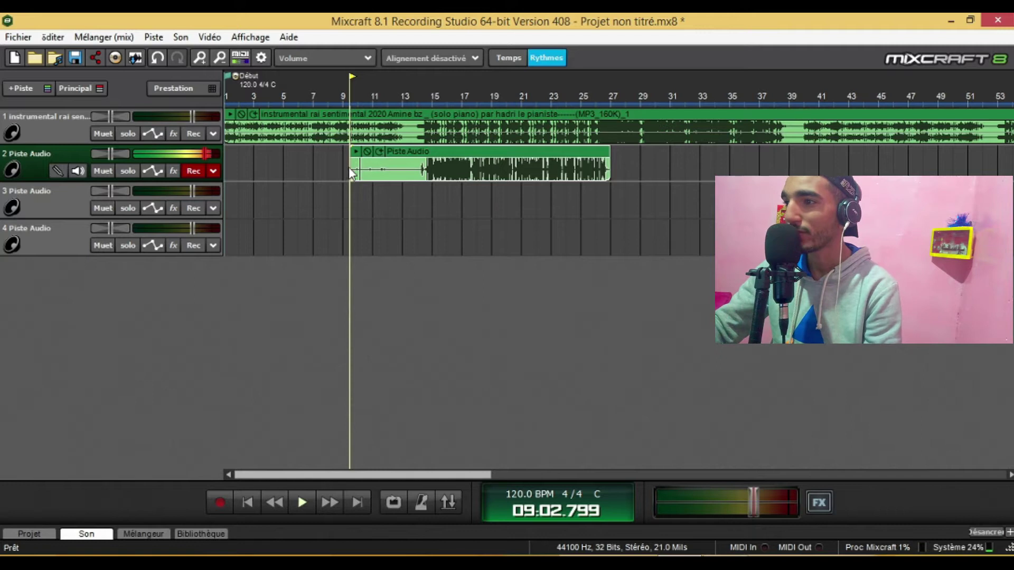
Step: Trim the quiet start of the recorded take to about bar 13.5 and play it back from 13:02.799
{"action": "left_click_drag", "start_coordinate": [383, 169], "coordinate": [414, 166]}
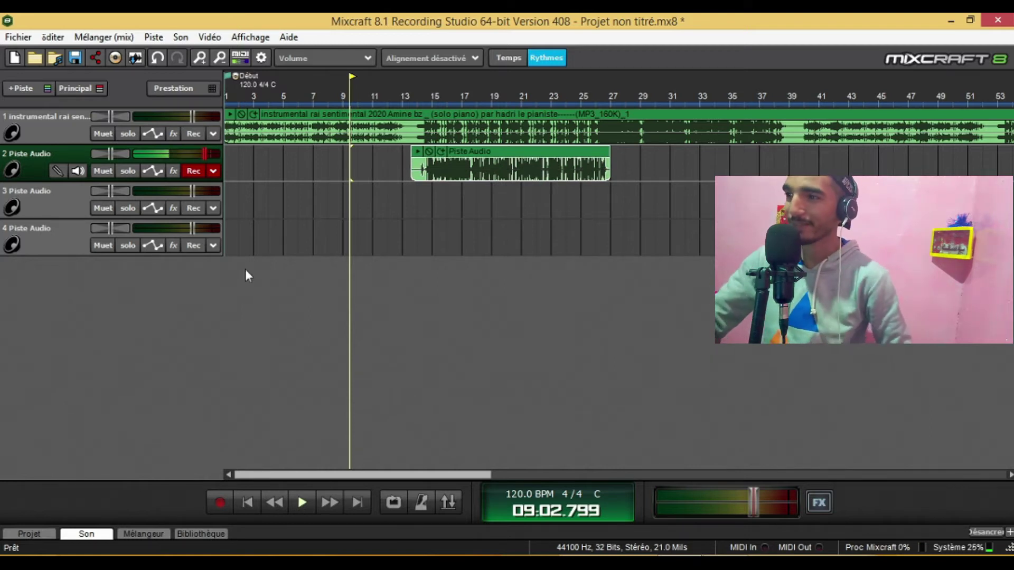
{"action": "left_click", "coordinate": [409, 80]}
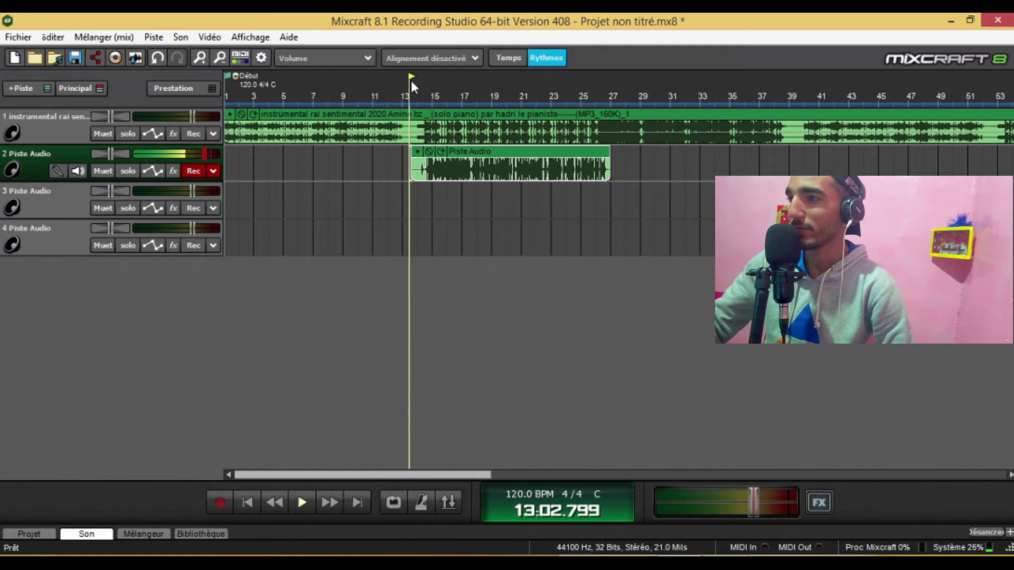
{"action": "key", "text": "space"}
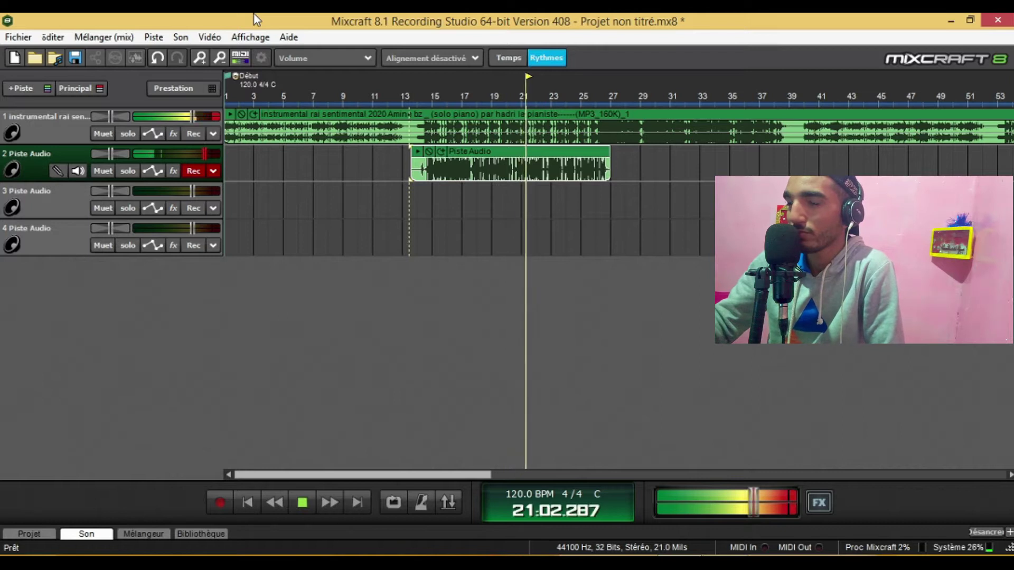
{"action": "key", "text": "space"}
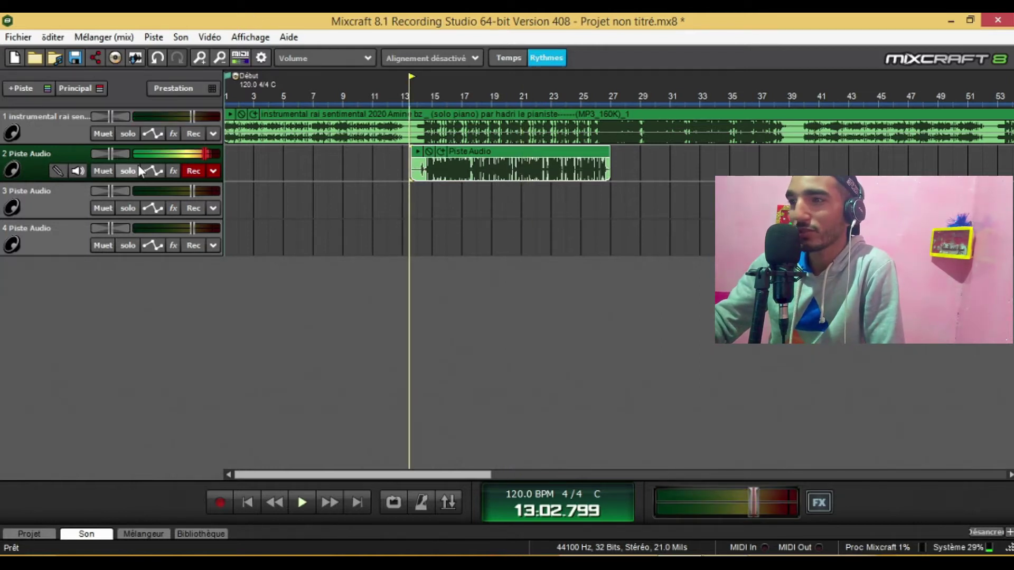
Step: Open the recorded take's audio properties in the sound editor and set its noise reduction to about 40%
{"action": "left_click", "coordinate": [517, 150]}
{"action": "double_click", "coordinate": [517, 150]}
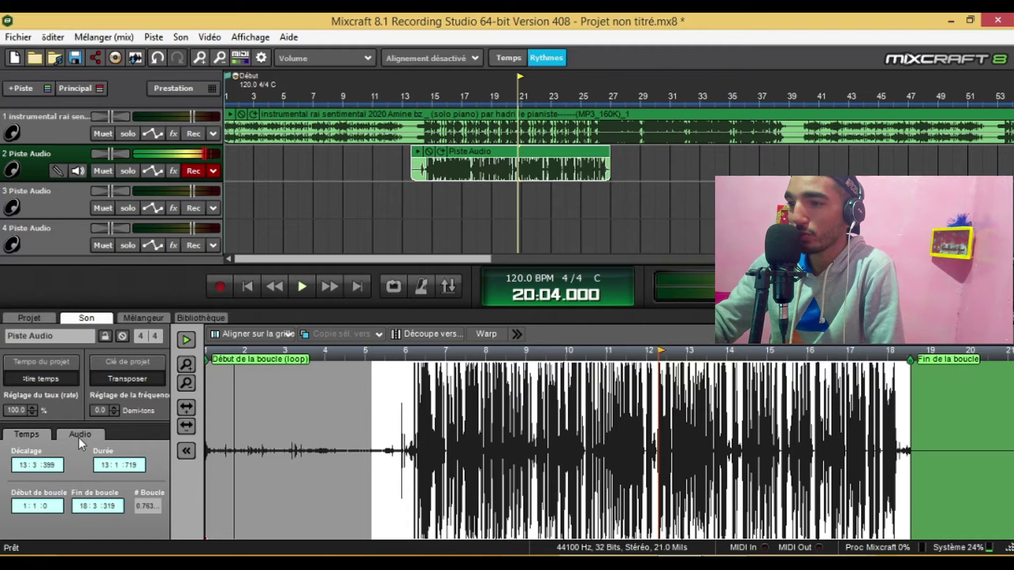
{"action": "left_click", "coordinate": [96, 433]}
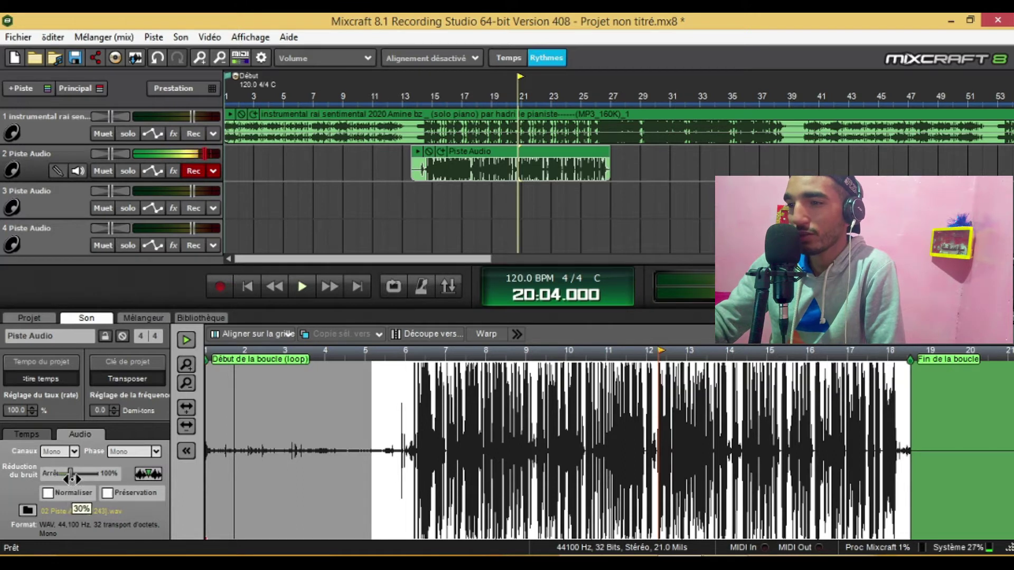
{"action": "left_click_drag", "start_coordinate": [74, 478], "coordinate": [75, 479]}
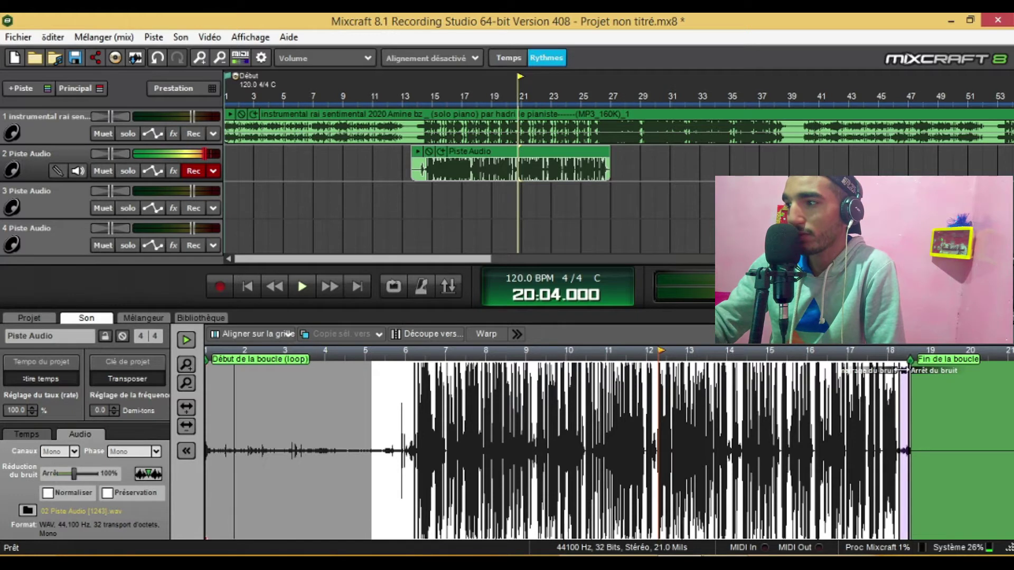
Step: Set the noise start and end markers around the silence before the voice, from about 5.2 to 5.5 on the clip's ruler
{"action": "mouse_move", "coordinate": [900, 391]}
{"action": "left_mouse_down"}
{"action": "mouse_move", "coordinate": [374, 396]}
{"action": "mouse_move", "coordinate": [388, 396]}
{"action": "left_mouse_up"}
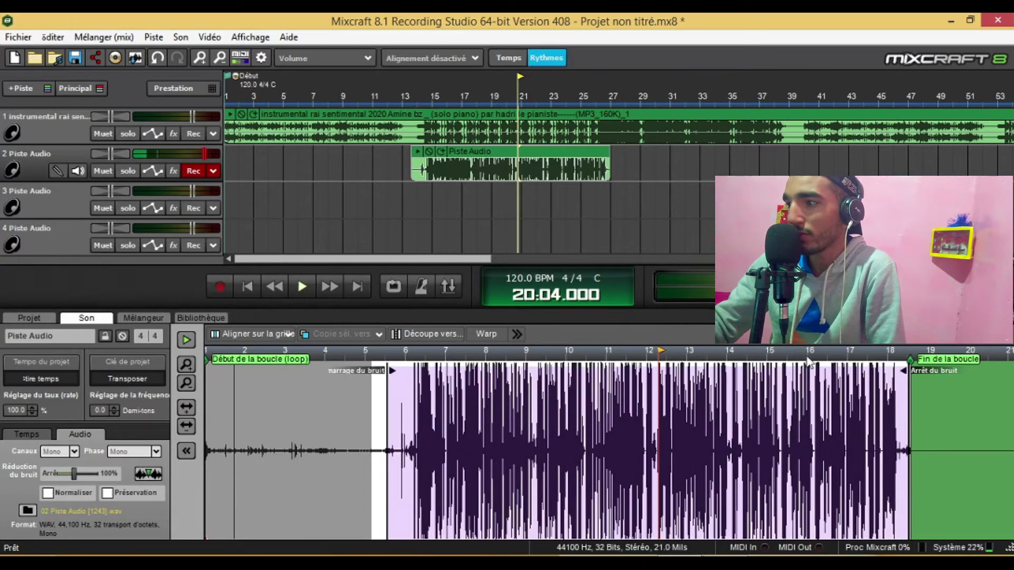
{"action": "mouse_move", "coordinate": [902, 369]}
{"action": "left_mouse_down"}
{"action": "mouse_move", "coordinate": [455, 401]}
{"action": "mouse_move", "coordinate": [391, 412]}
{"action": "mouse_move", "coordinate": [409, 418]}
{"action": "mouse_move", "coordinate": [396, 423]}
{"action": "left_mouse_up"}
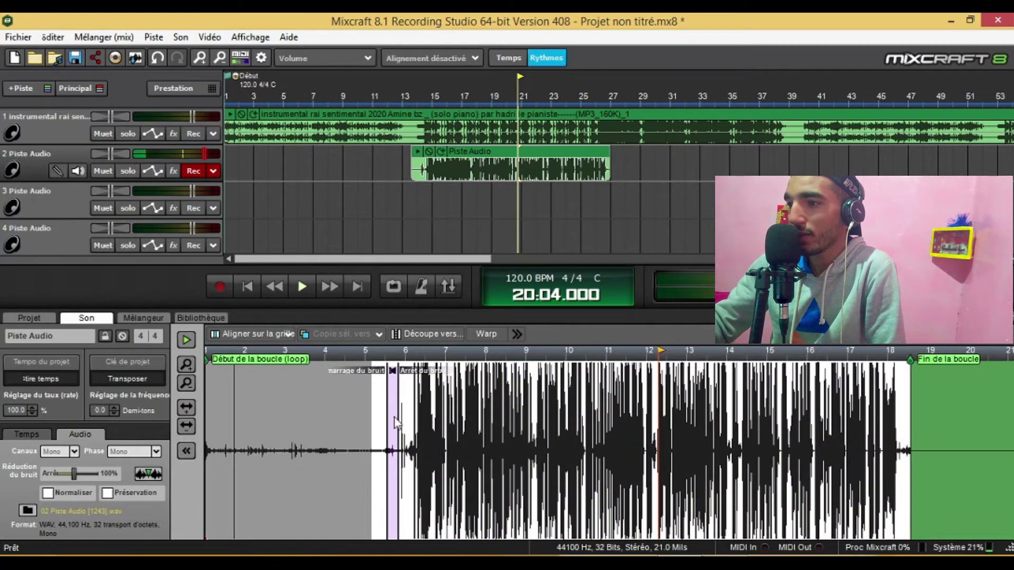
{"action": "left_click", "coordinate": [189, 404]}
{"action": "left_click", "coordinate": [188, 405]}
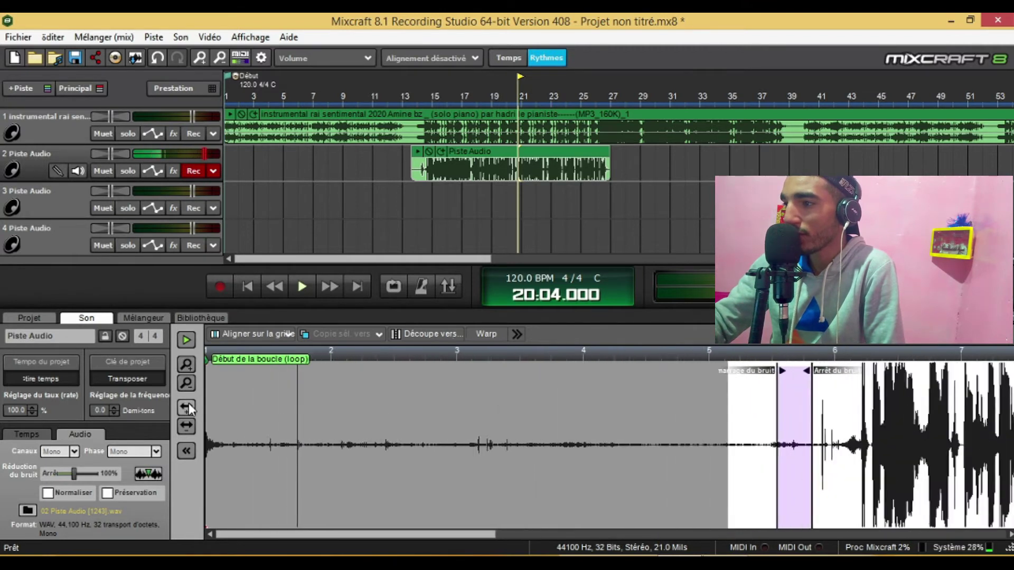
{"action": "left_click_drag", "start_coordinate": [429, 536], "coordinate": [542, 540]}
{"action": "left_click_drag", "start_coordinate": [506, 371], "coordinate": [475, 371]}
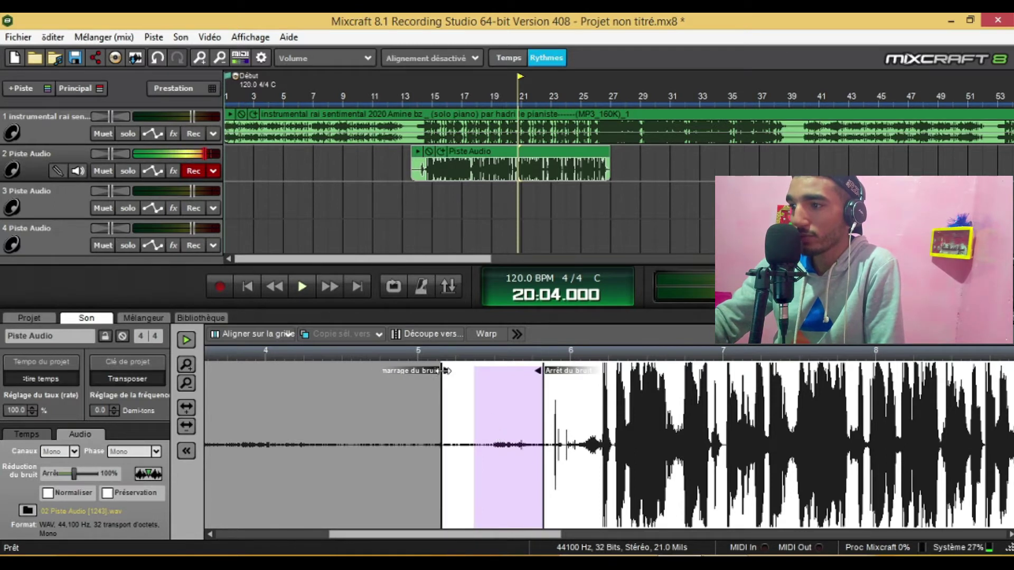
{"action": "left_click_drag", "start_coordinate": [477, 371], "coordinate": [445, 370]}
{"action": "left_click_drag", "start_coordinate": [543, 370], "coordinate": [490, 371]}
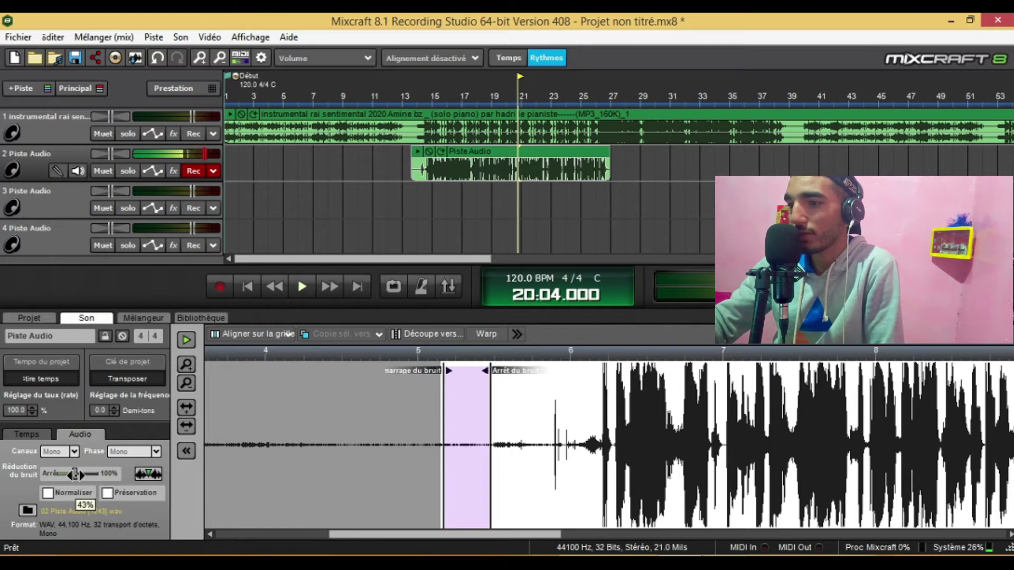
Step: Play the noise-reduced take with the instrumental from 13:04.200 for about four bars
{"action": "left_click", "coordinate": [415, 95]}
{"action": "key", "text": "space"}
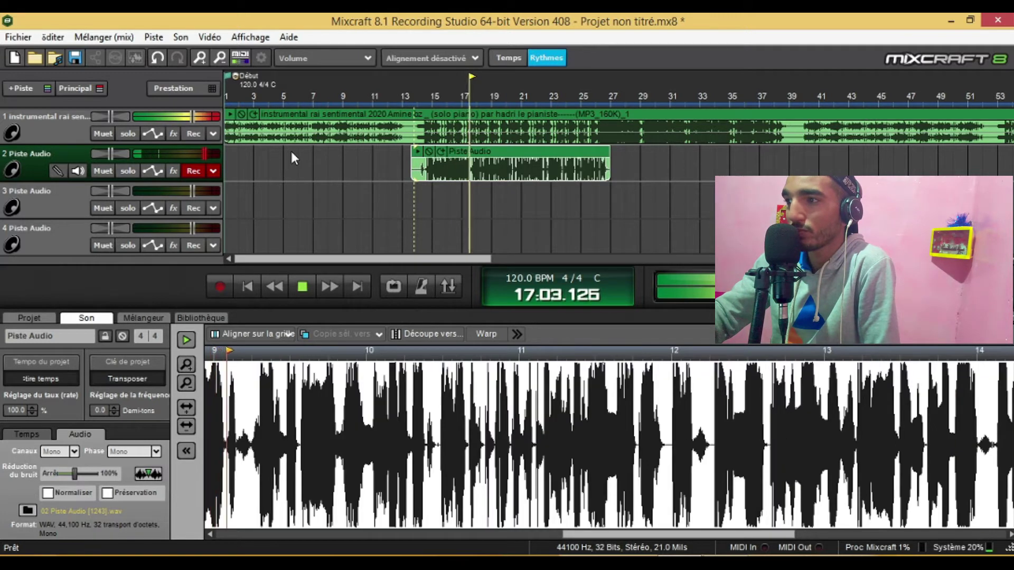
{"action": "key", "text": "space"}
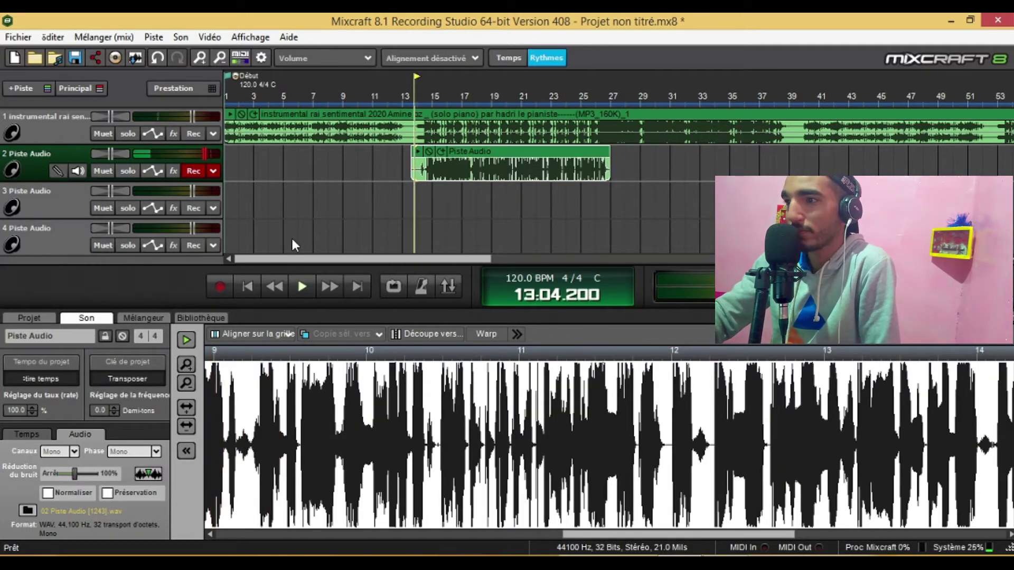
Step: Enable loop mode and set the loop from about 13:04 to the end of the recorded take near bar 27
{"action": "left_click", "coordinate": [200, 58]}
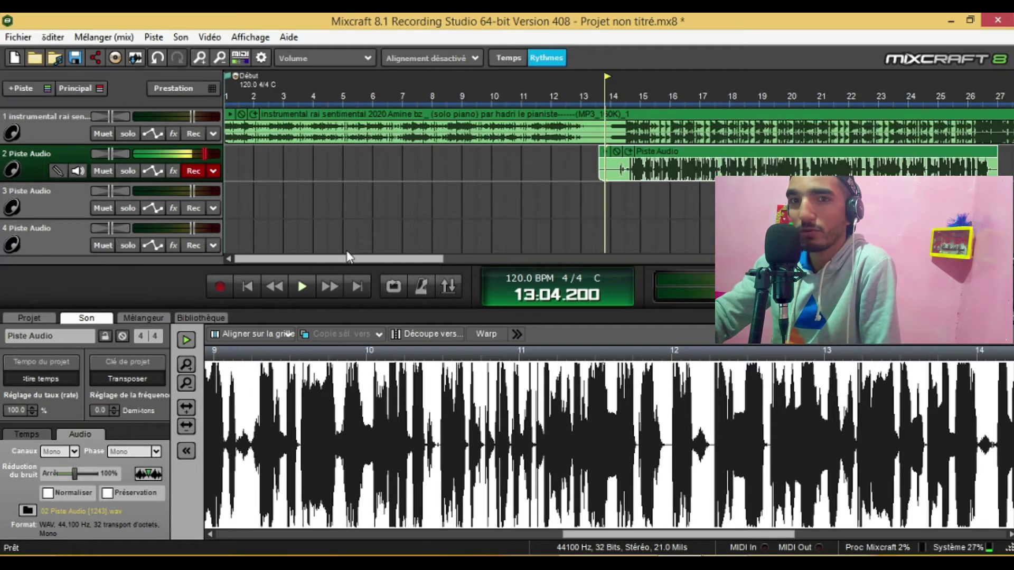
{"action": "left_click_drag", "start_coordinate": [348, 259], "coordinate": [427, 265]}
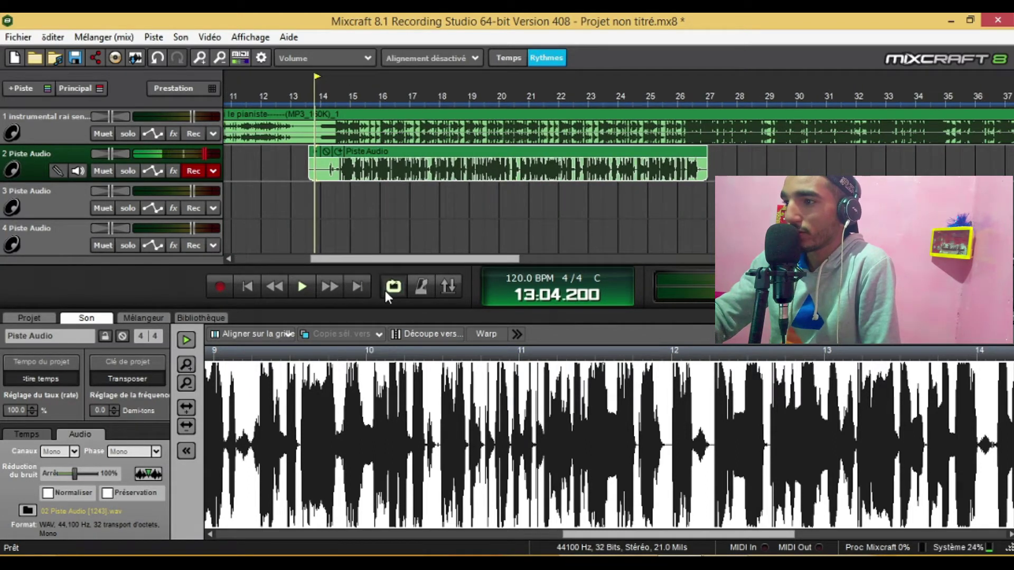
{"action": "left_click", "coordinate": [219, 58]}
{"action": "left_click", "coordinate": [220, 58]}
{"action": "left_click", "coordinate": [220, 58]}
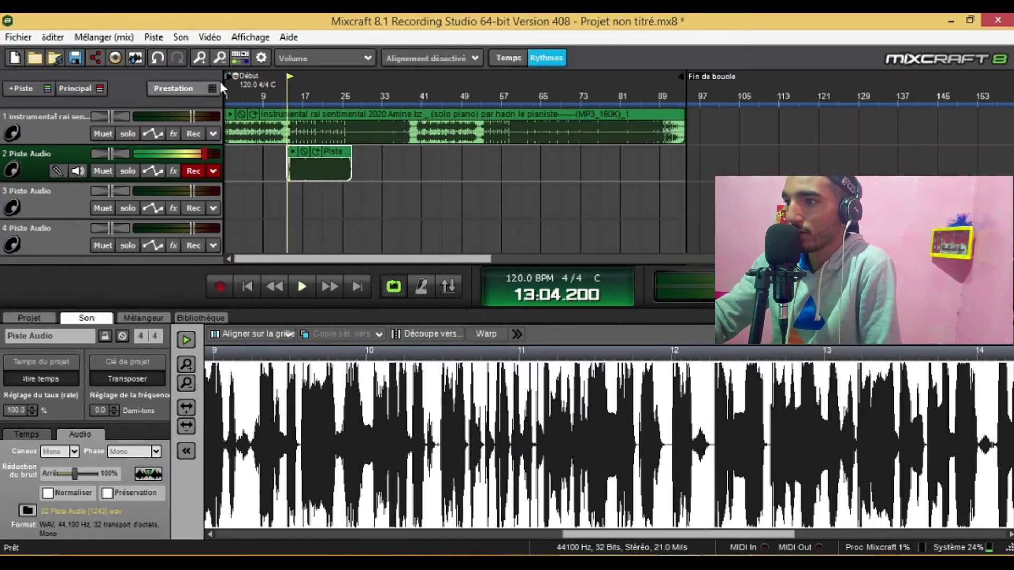
{"action": "left_click_drag", "start_coordinate": [221, 75], "coordinate": [289, 92]}
{"action": "mouse_move", "coordinate": [685, 77]}
{"action": "left_mouse_down"}
{"action": "mouse_move", "coordinate": [334, 87]}
{"action": "mouse_move", "coordinate": [350, 92]}
{"action": "left_mouse_up"}
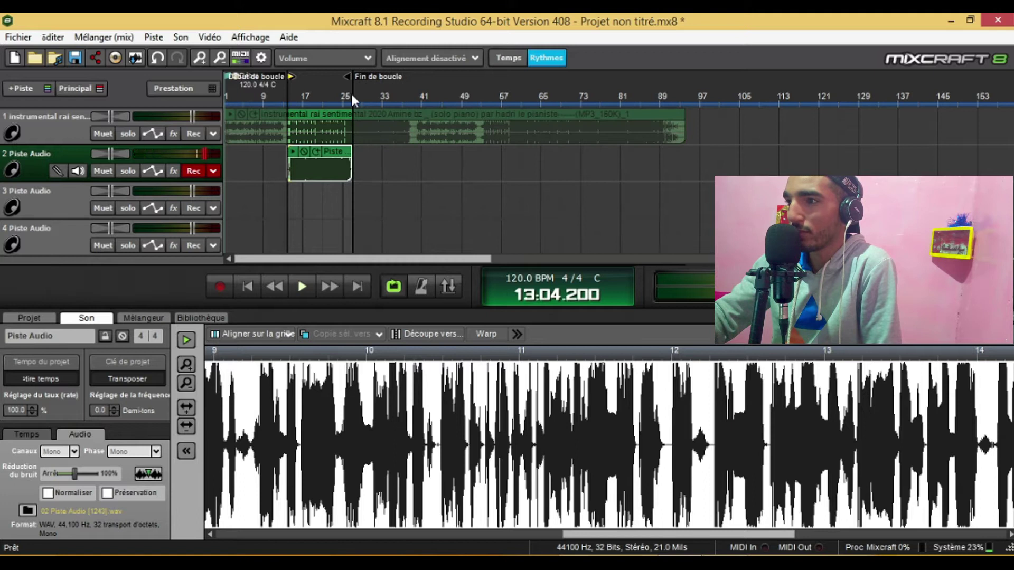
Step: Trim the start of the take to about bar 14.5 and move the loop start to the same point
{"action": "left_click", "coordinate": [199, 58]}
{"action": "left_click", "coordinate": [200, 58]}
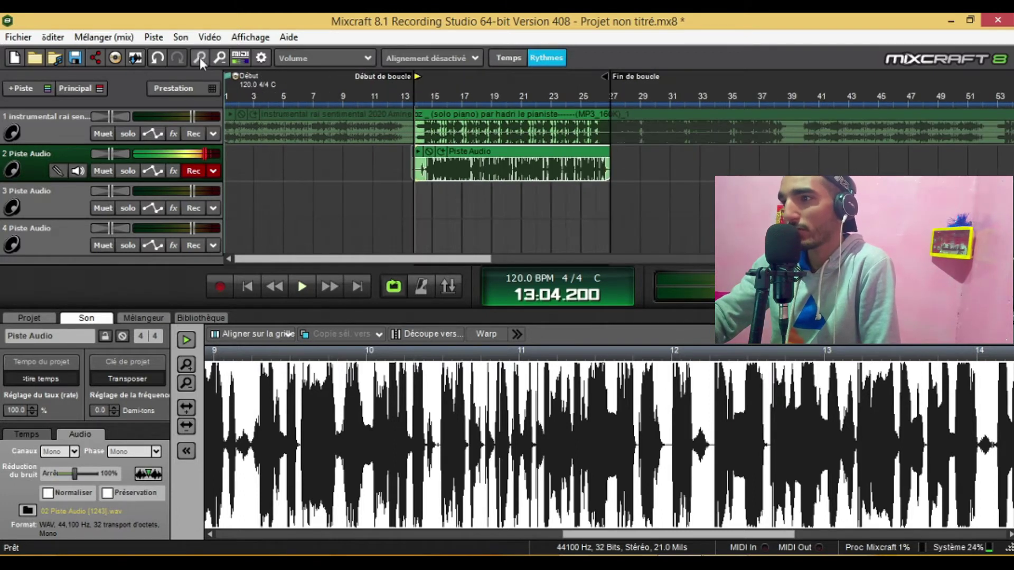
{"action": "left_click", "coordinate": [200, 58]}
{"action": "left_click", "coordinate": [200, 58]}
{"action": "left_click", "coordinate": [200, 58]}
{"action": "left_click_drag", "start_coordinate": [427, 259], "coordinate": [387, 258]}
{"action": "left_click_drag", "start_coordinate": [315, 162], "coordinate": [343, 165]}
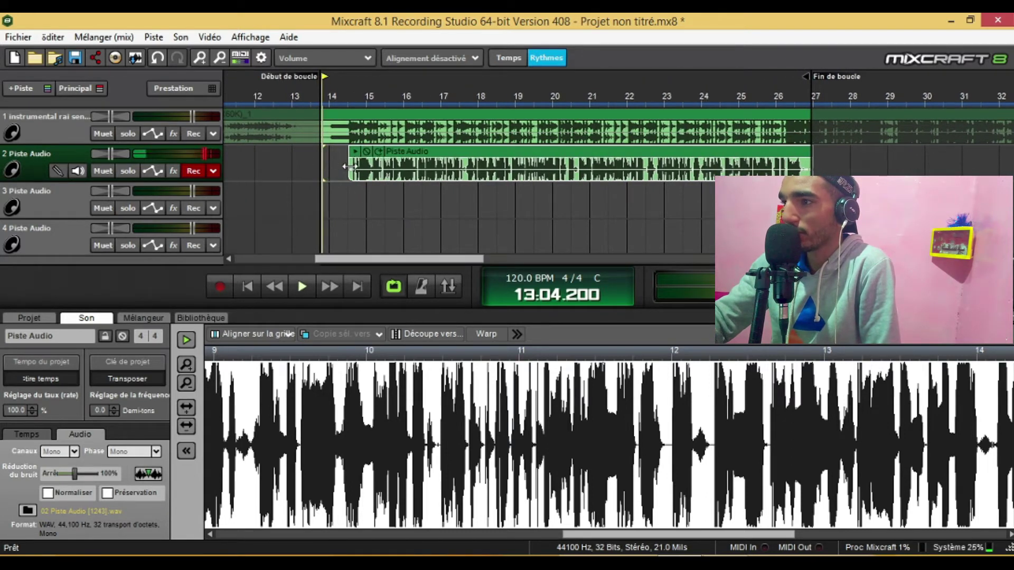
{"action": "mouse_move", "coordinate": [320, 76]}
{"action": "left_mouse_down"}
{"action": "mouse_move", "coordinate": [349, 79]}
{"action": "mouse_move", "coordinate": [344, 86]}
{"action": "left_mouse_up"}
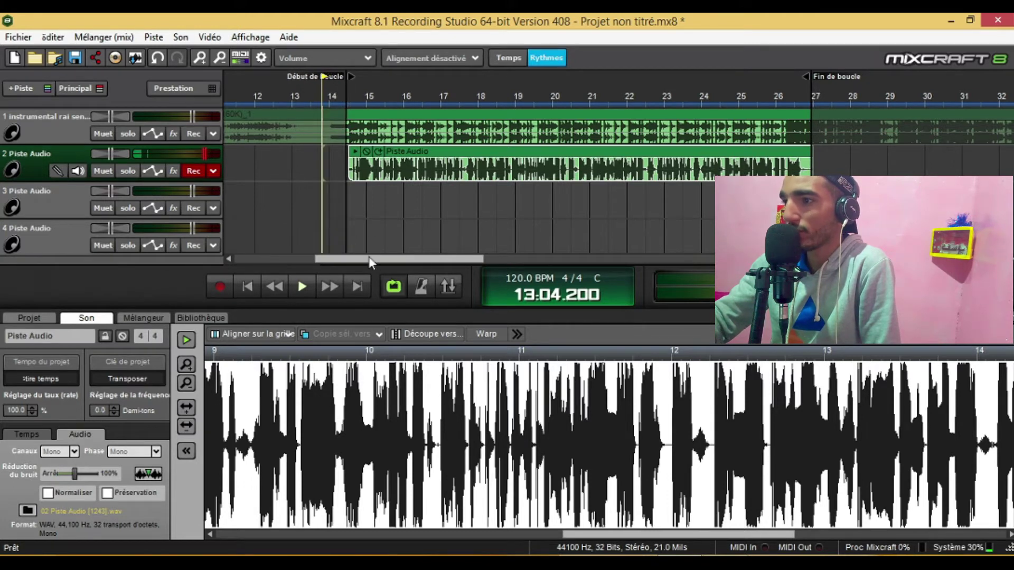
Step: Trim the start of the take a little further, to about bar 14.6
{"action": "left_click_drag", "start_coordinate": [368, 261], "coordinate": [382, 260]}
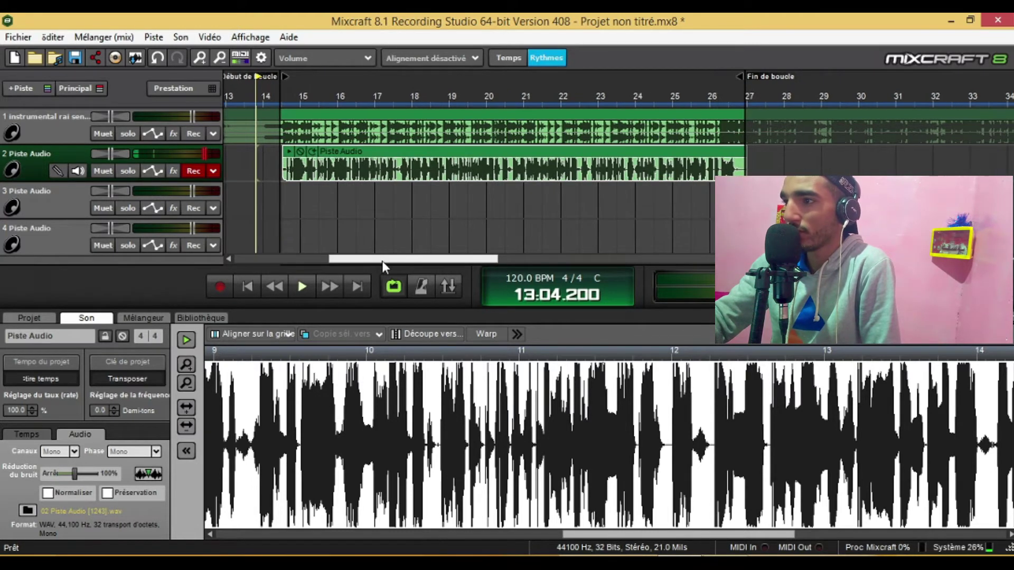
{"action": "left_click", "coordinate": [198, 59]}
{"action": "left_click", "coordinate": [198, 59]}
{"action": "left_click_drag", "start_coordinate": [353, 255], "coordinate": [372, 258]}
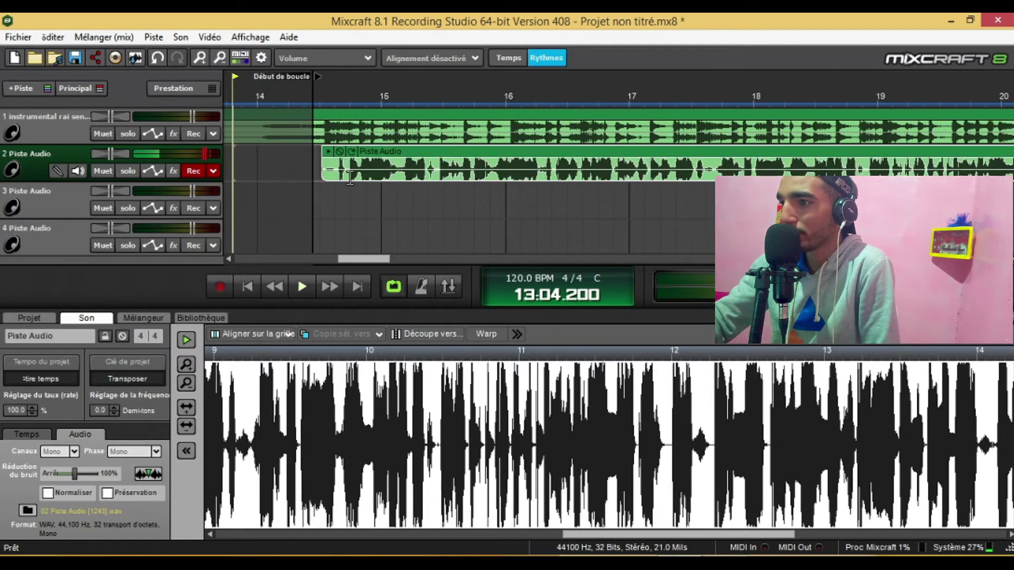
{"action": "left_click_drag", "start_coordinate": [323, 161], "coordinate": [332, 161]}
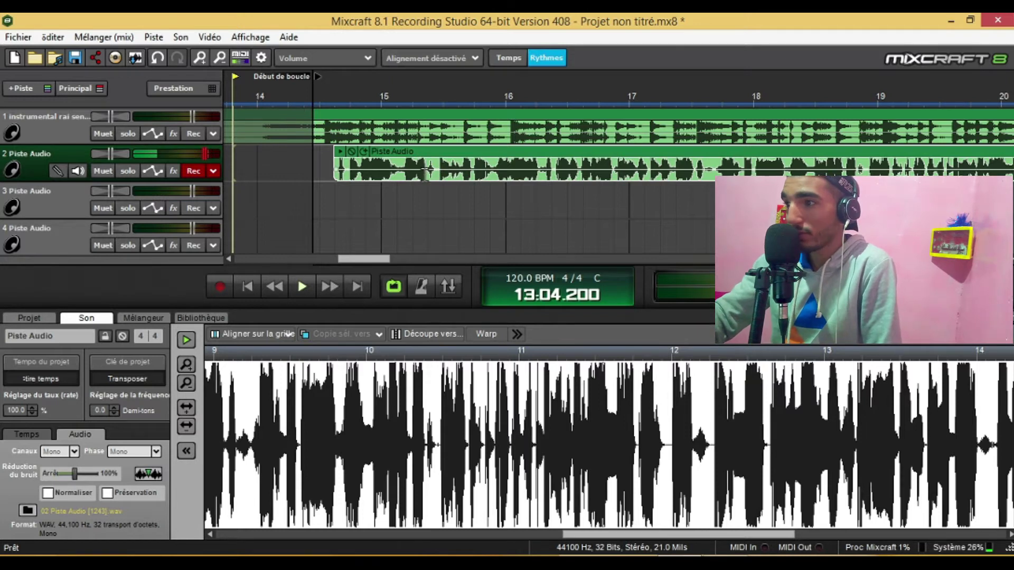
Step: Solo the recorded voice track and play it alone from 15:01.210 for about two bars
{"action": "left_click_drag", "start_coordinate": [435, 174], "coordinate": [274, 114]}
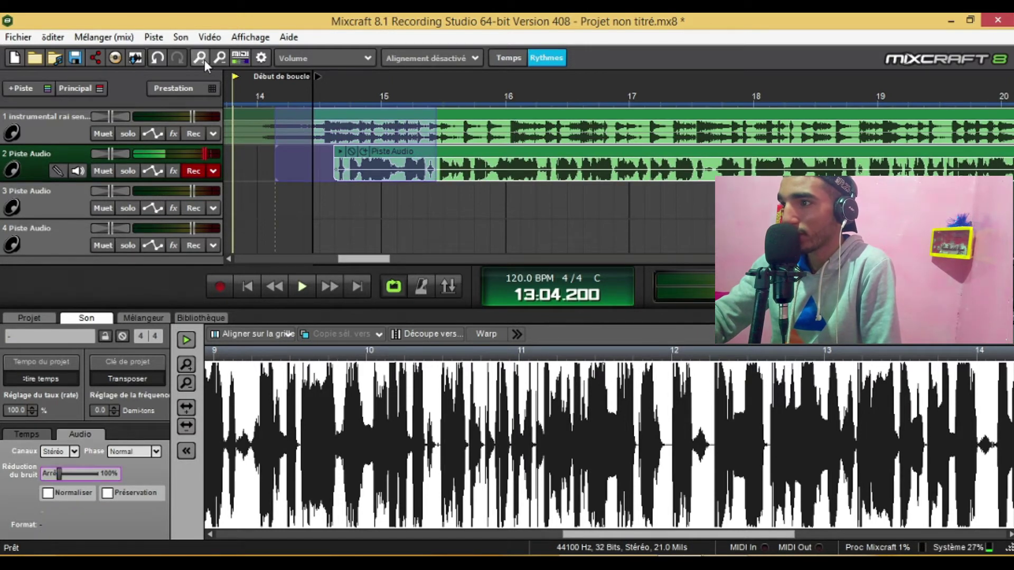
{"action": "left_click", "coordinate": [204, 59]}
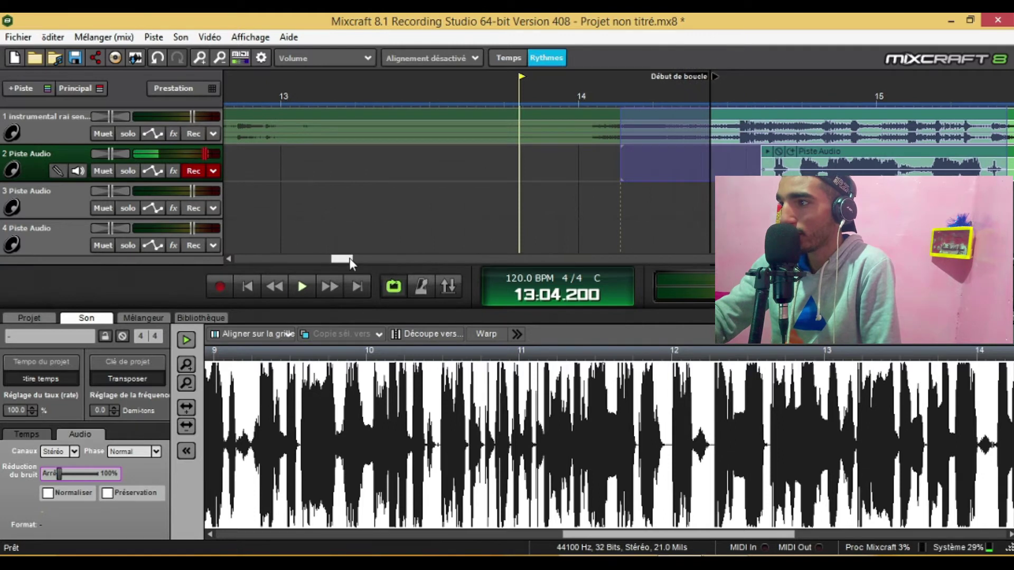
{"action": "left_click_drag", "start_coordinate": [349, 258], "coordinate": [365, 258]}
{"action": "left_click", "coordinate": [274, 99]}
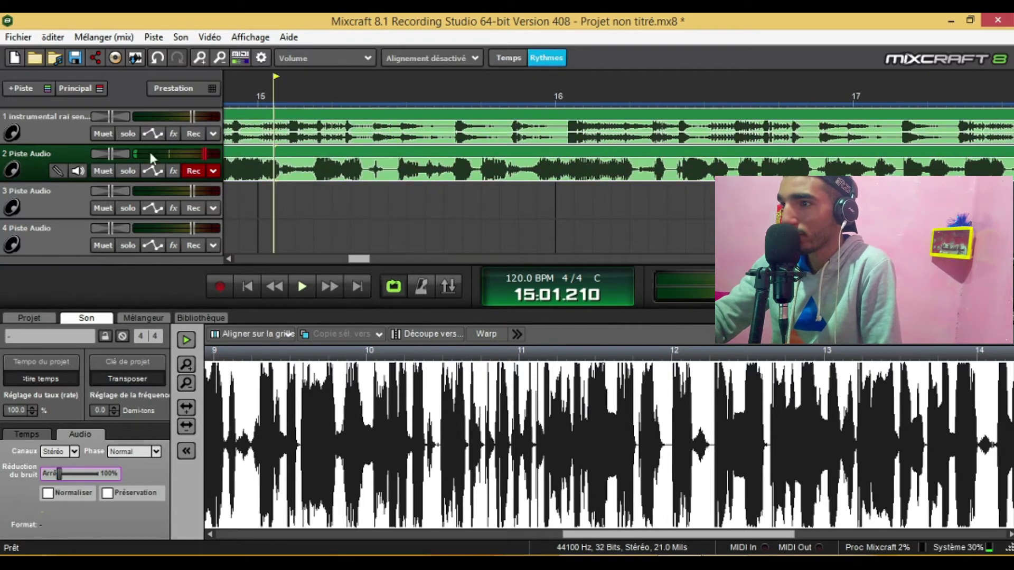
{"action": "left_click", "coordinate": [126, 170]}
{"action": "key", "text": "space"}
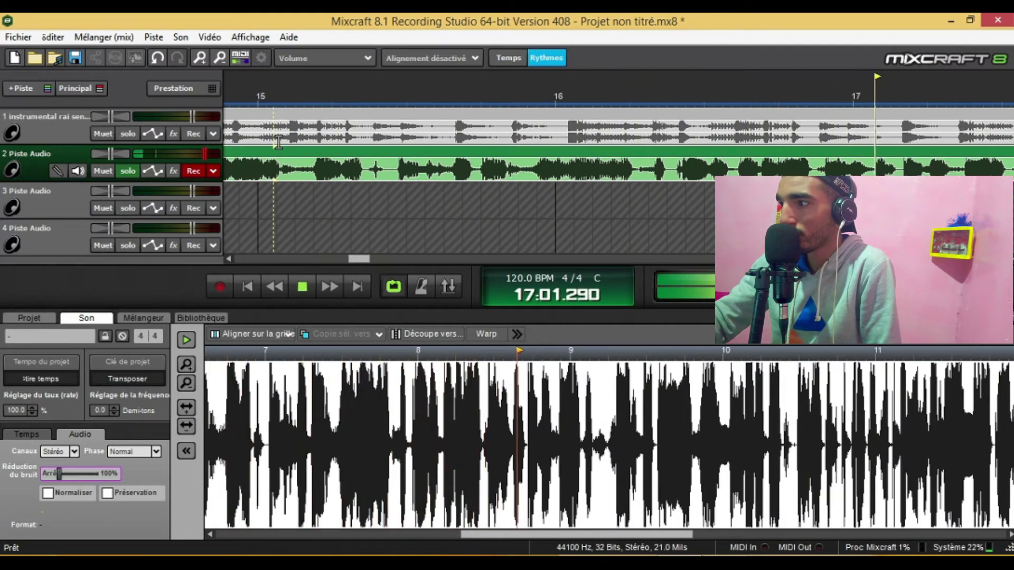
{"action": "key", "text": "space"}
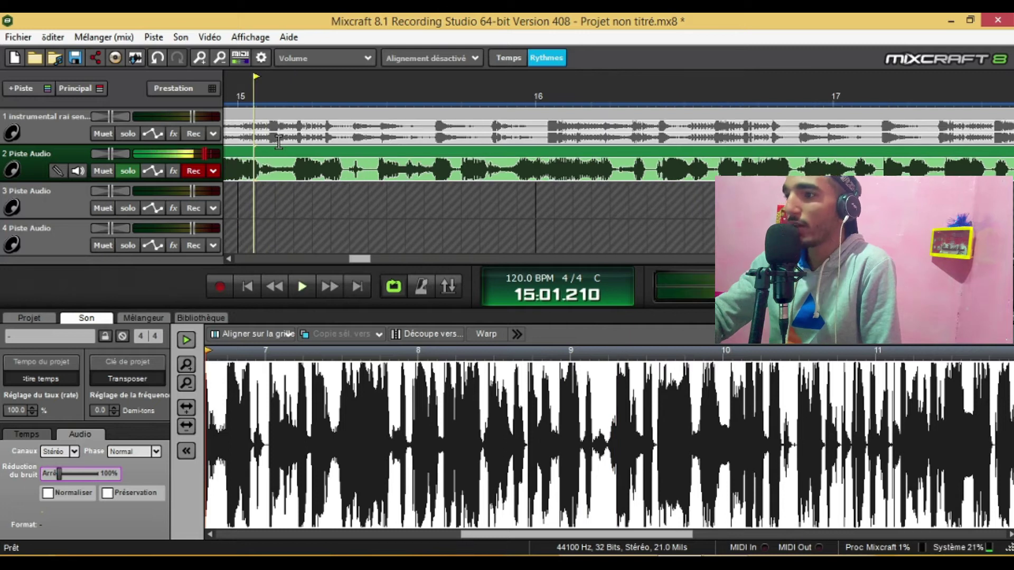
Step: Cue the solo voice take at 17:02.790 and delete its short quiet passage from about bar 17.6 to 17.7
{"action": "left_click_drag", "start_coordinate": [358, 260], "coordinate": [375, 259]}
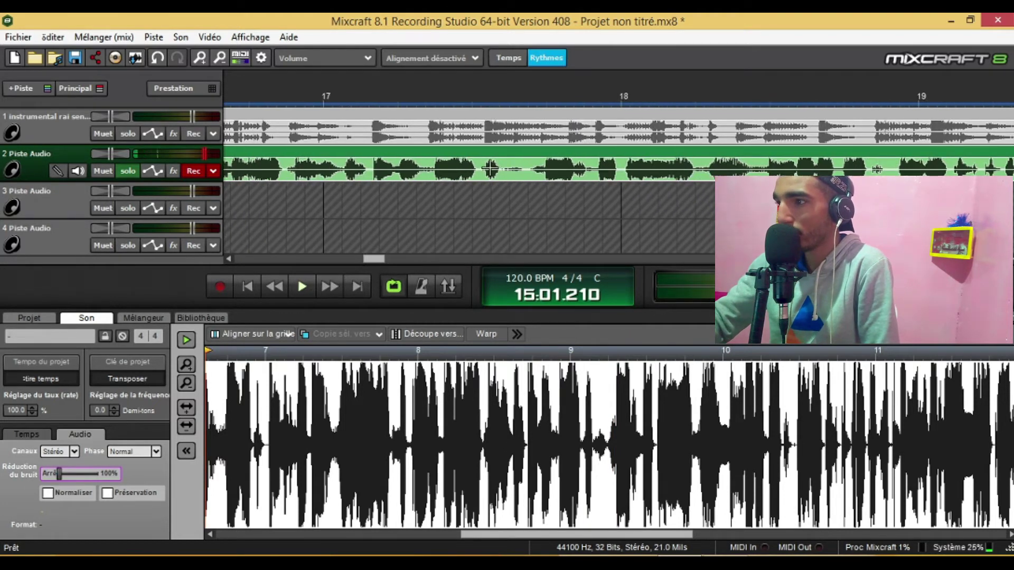
{"action": "left_click", "coordinate": [456, 97]}
{"action": "key", "text": "space"}
{"action": "key", "text": "space"}
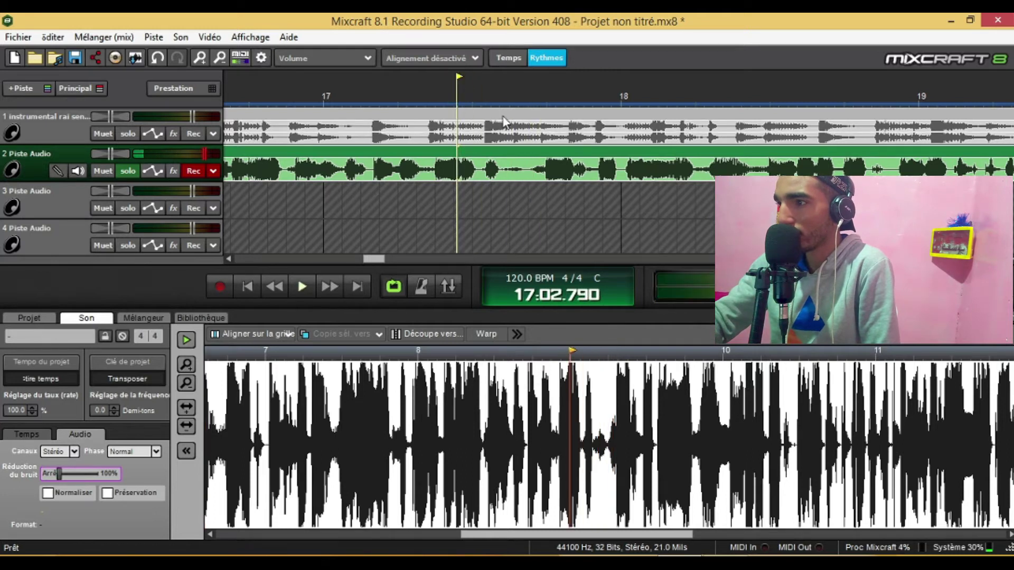
{"action": "left_click_drag", "start_coordinate": [502, 170], "coordinate": [520, 181]}
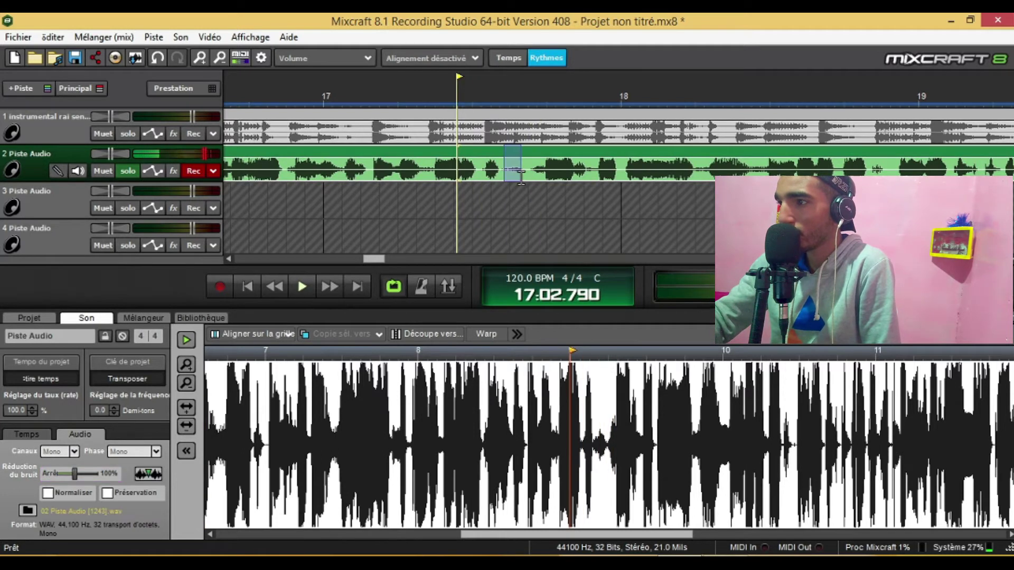
{"action": "key", "text": "Delete"}
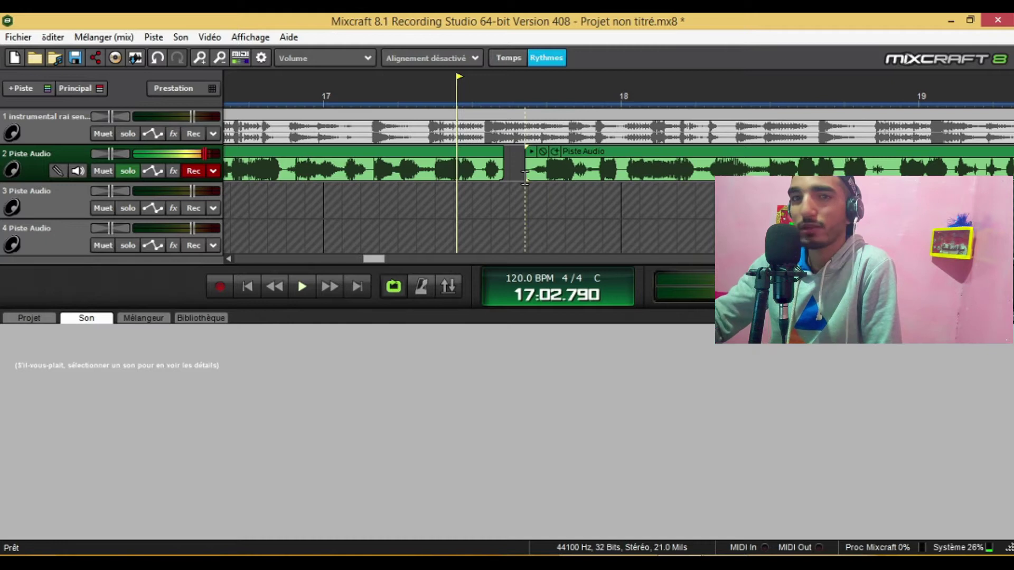
Step: Open the effects list of the recorded voice track
{"action": "left_click", "coordinate": [219, 59]}
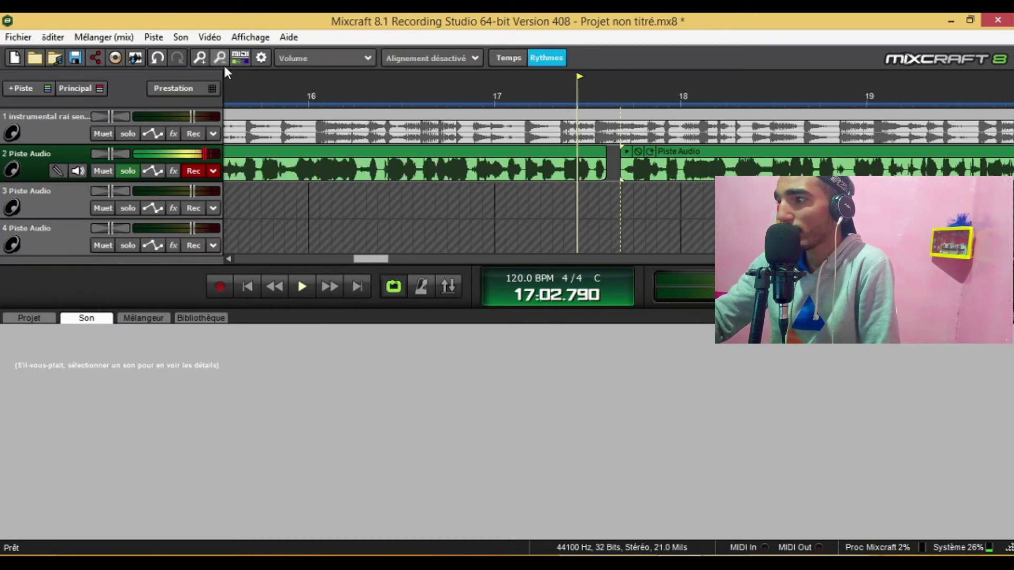
{"action": "left_click", "coordinate": [219, 59]}
{"action": "left_click", "coordinate": [221, 60]}
{"action": "left_click", "coordinate": [221, 60]}
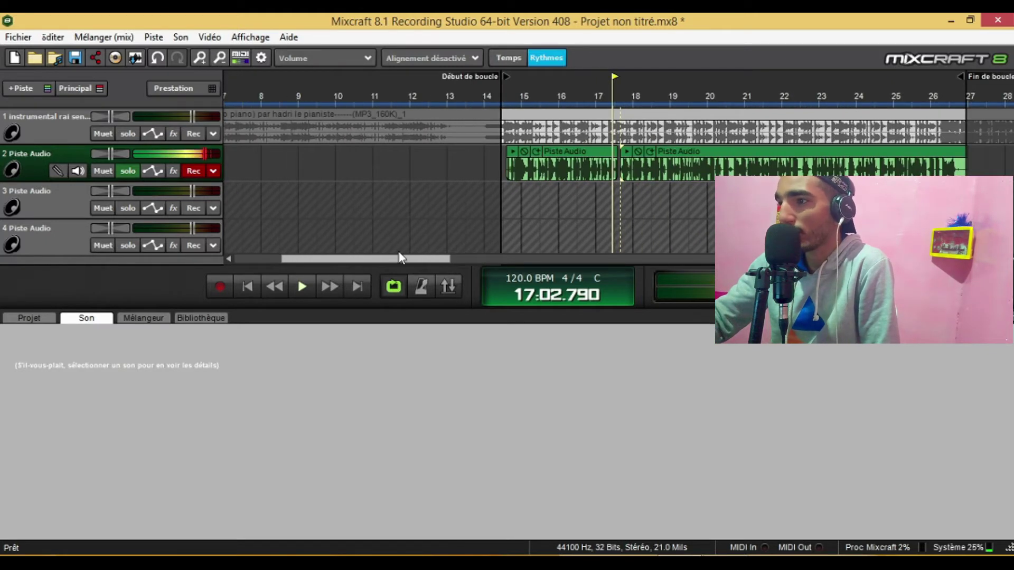
{"action": "left_click_drag", "start_coordinate": [397, 260], "coordinate": [451, 260]}
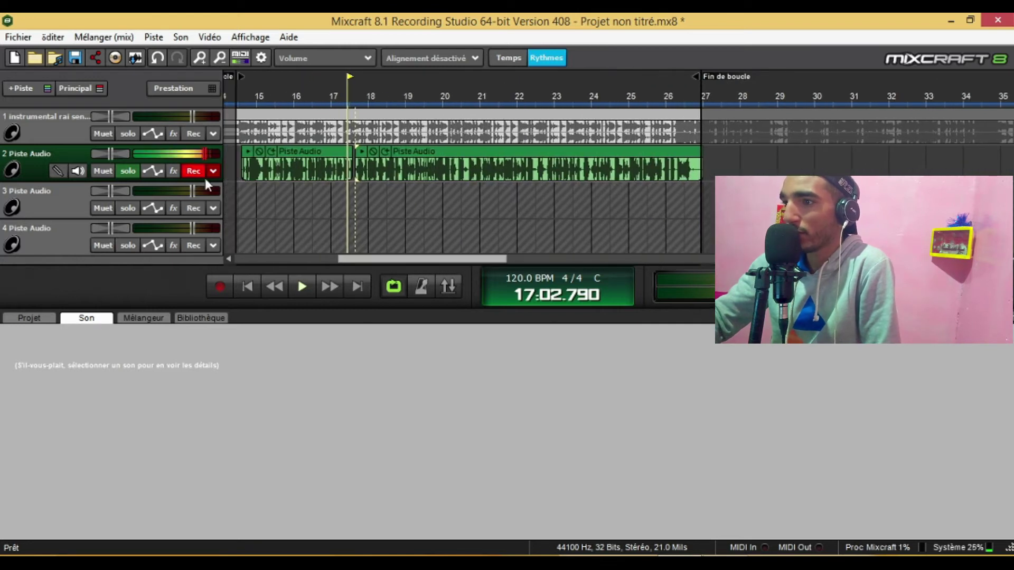
{"action": "left_click", "coordinate": [174, 170]}
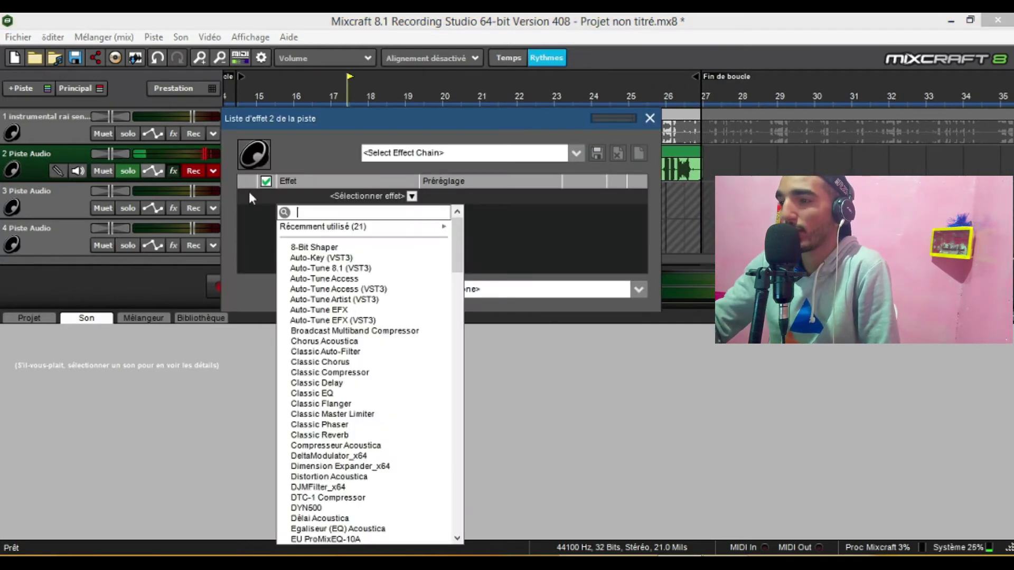
Step: Look through the recently used effects and search the available effects for "eq"
{"action": "left_click", "coordinate": [407, 198]}
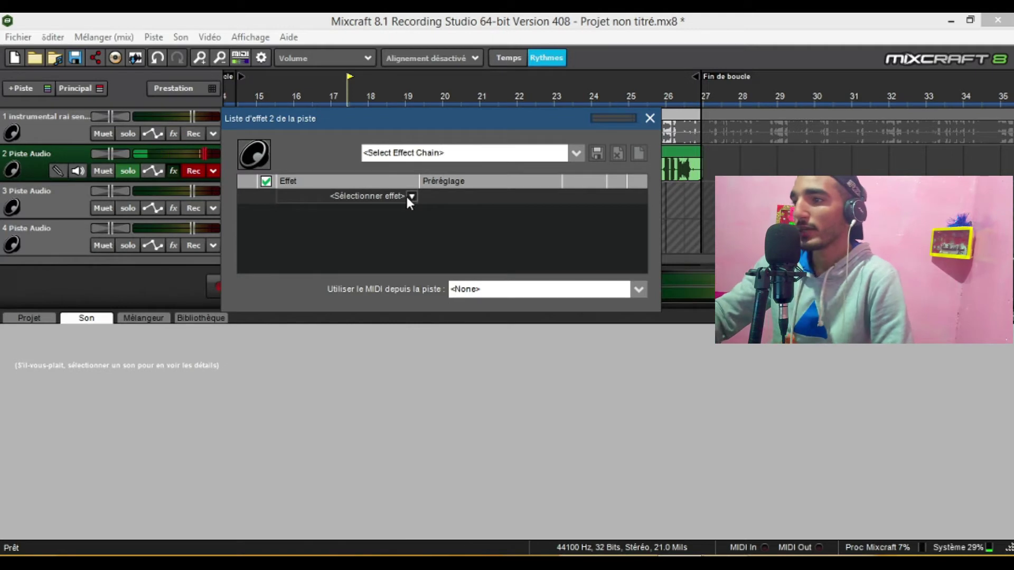
{"action": "left_click", "coordinate": [405, 194]}
{"action": "mouse_move", "coordinate": [405, 233]}
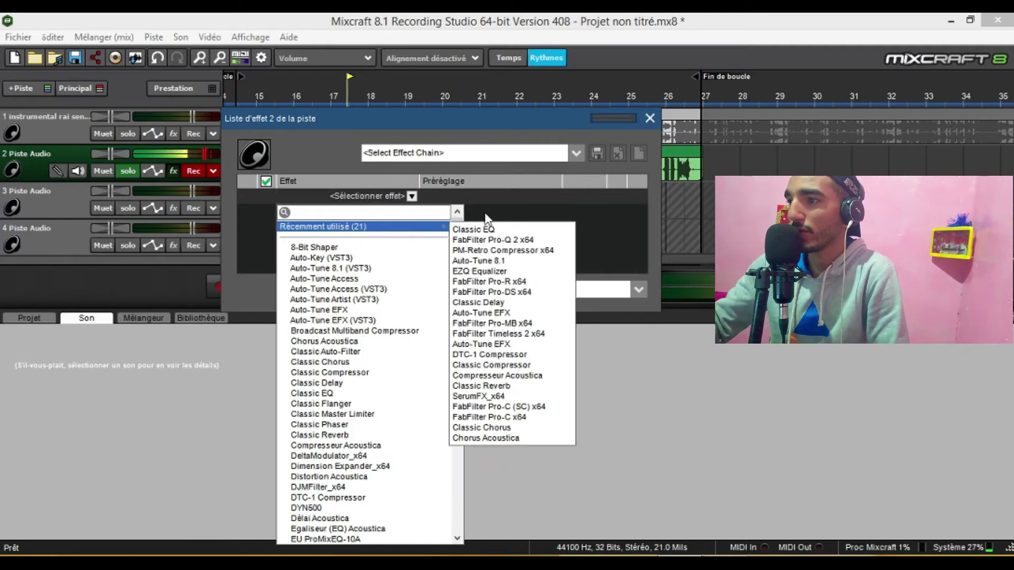
{"action": "left_click", "coordinate": [486, 214]}
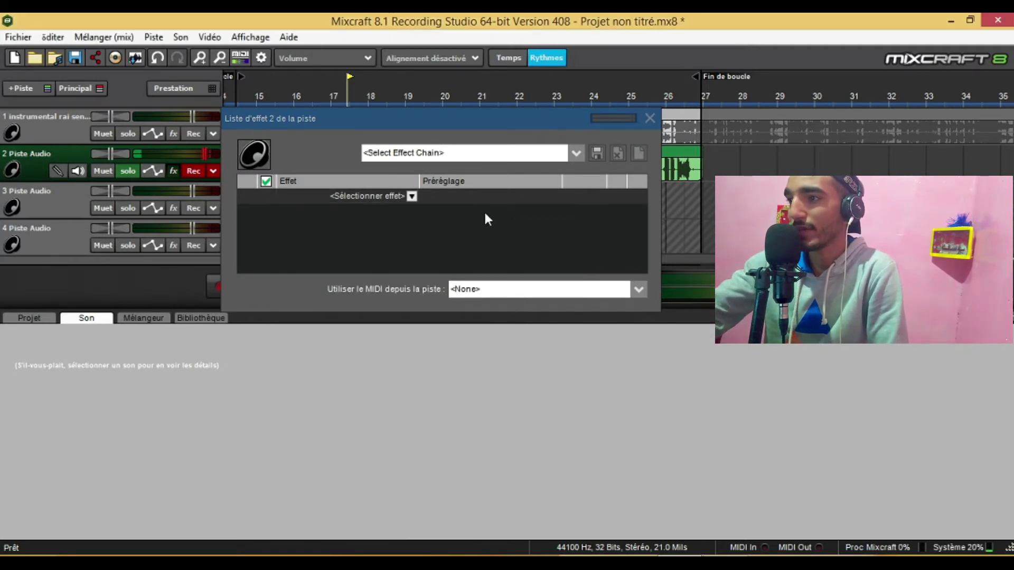
{"action": "left_click", "coordinate": [411, 197]}
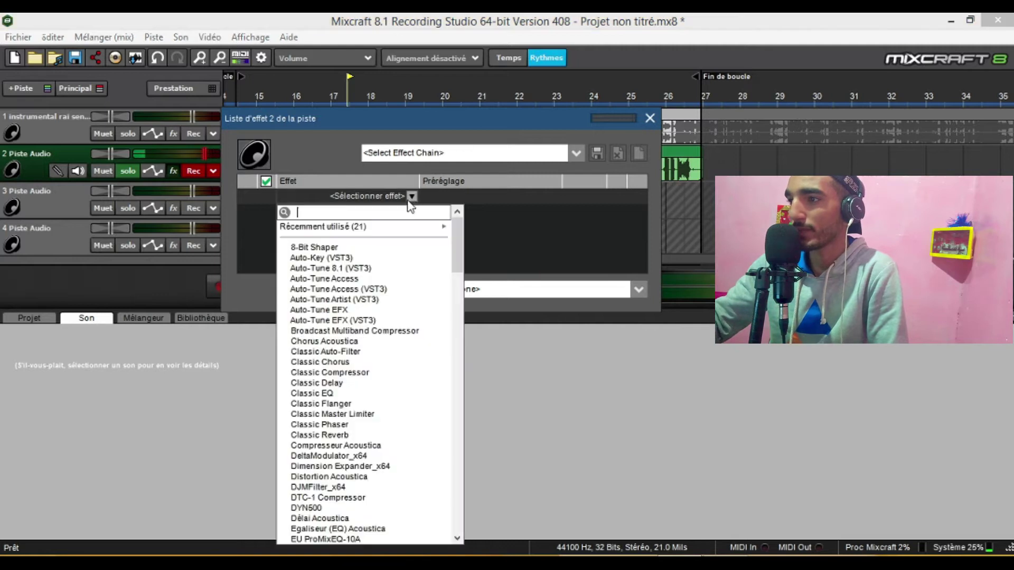
{"action": "type", "text": "eq"}
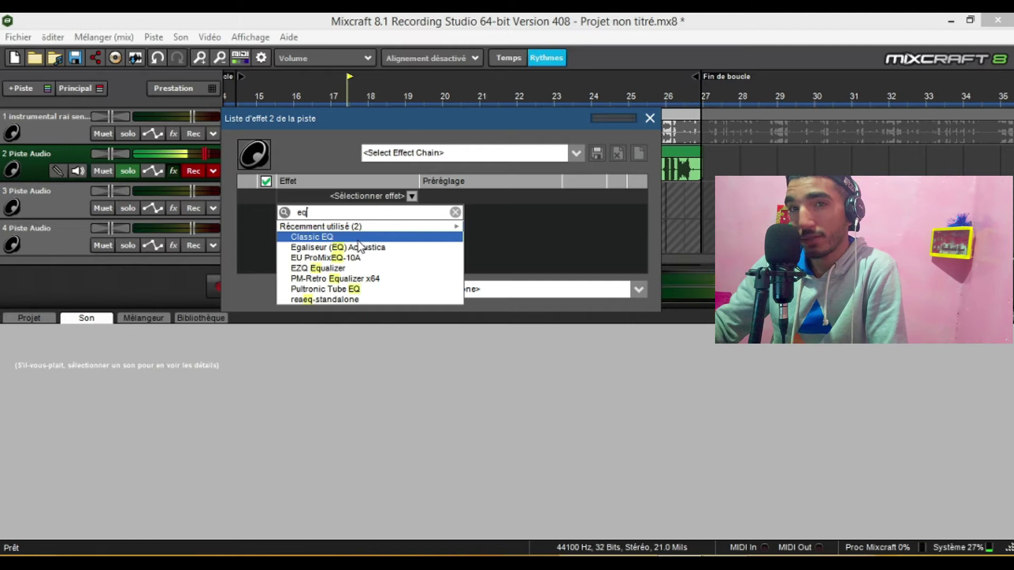
{"action": "left_click", "coordinate": [417, 197]}
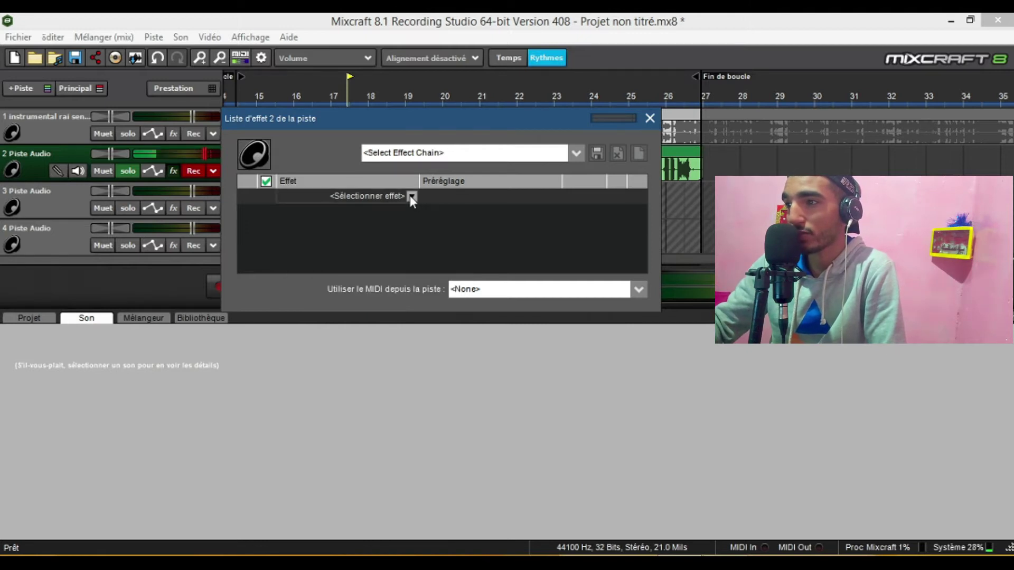
Step: Browse the full list of available effects, covering the FabFilter, iZotope and PM plug-ins
{"action": "left_click", "coordinate": [410, 196]}
{"action": "left_click_drag", "start_coordinate": [461, 246], "coordinate": [454, 298]}
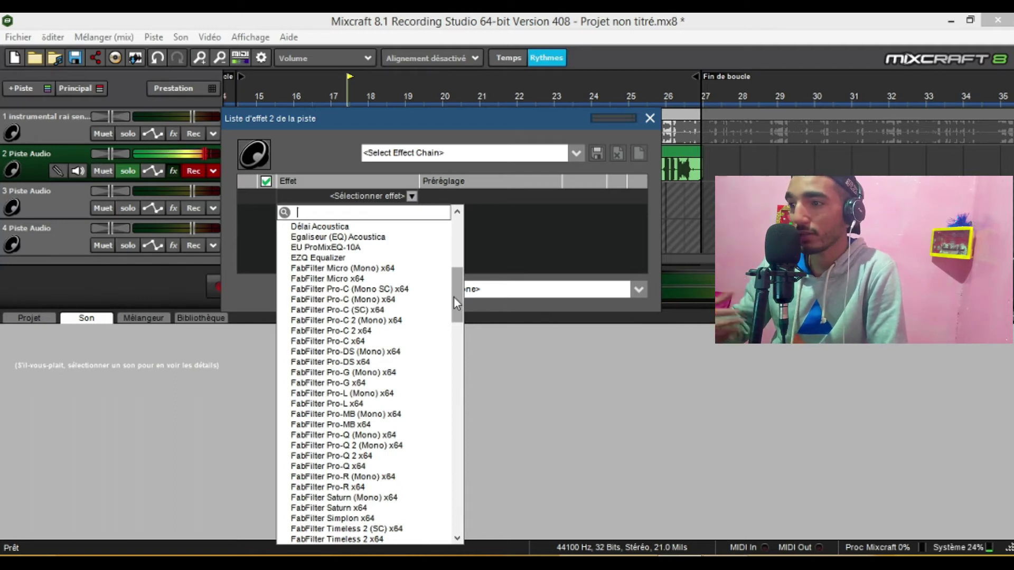
{"action": "left_click_drag", "start_coordinate": [454, 296], "coordinate": [455, 300]}
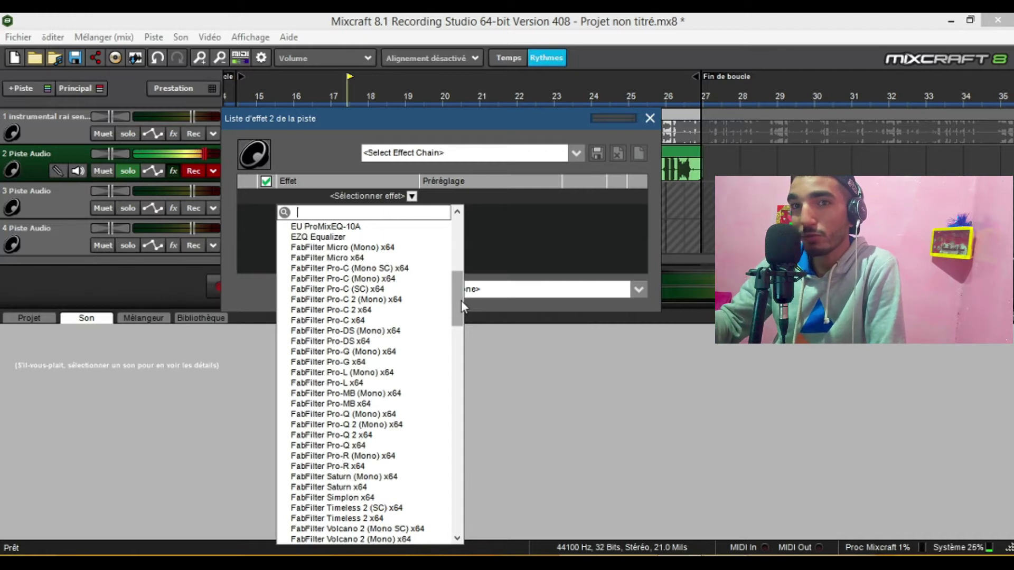
{"action": "left_click_drag", "start_coordinate": [461, 299], "coordinate": [456, 383]}
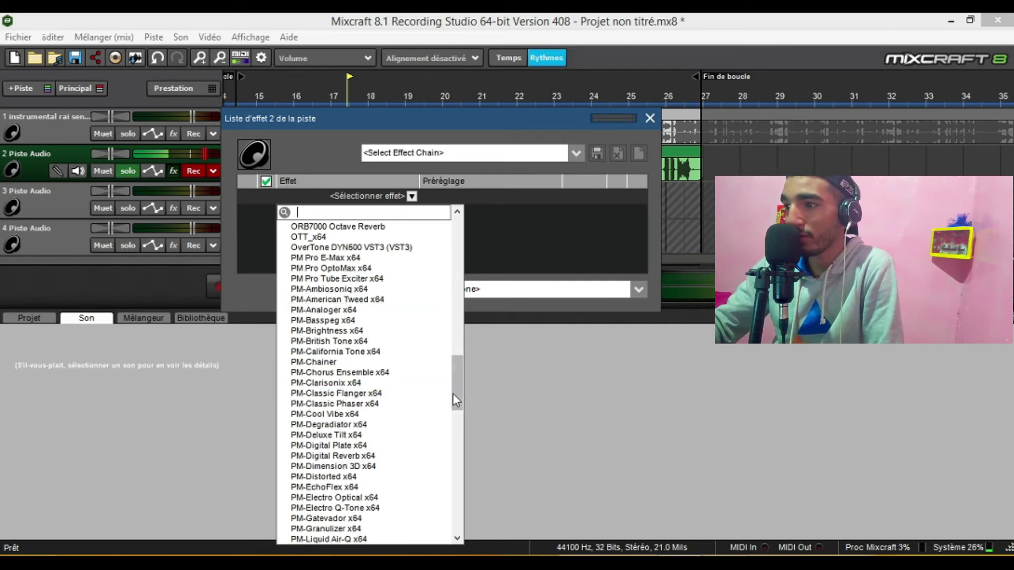
{"action": "left_click_drag", "start_coordinate": [458, 392], "coordinate": [460, 348]}
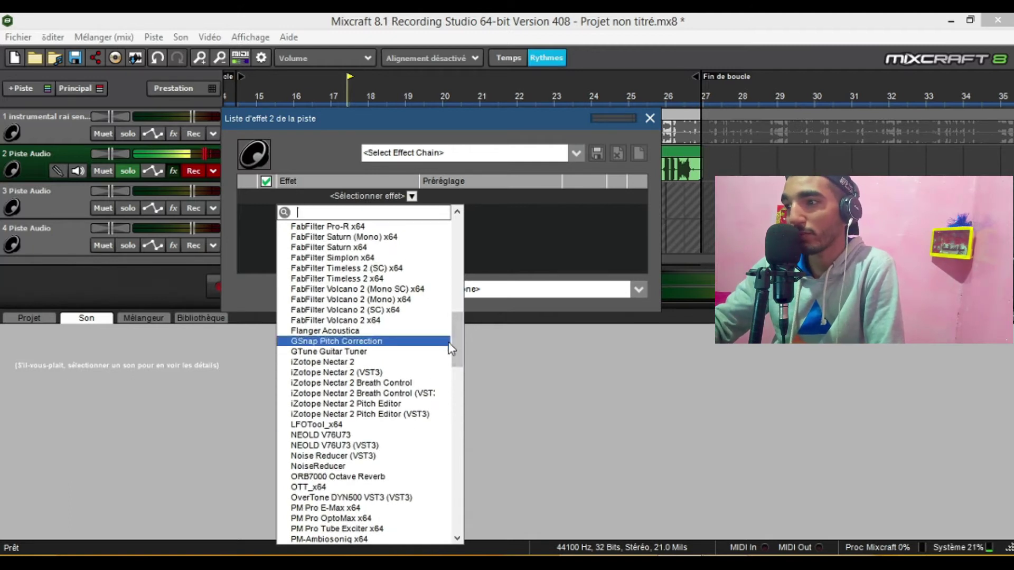
{"action": "left_click_drag", "start_coordinate": [454, 353], "coordinate": [457, 315]}
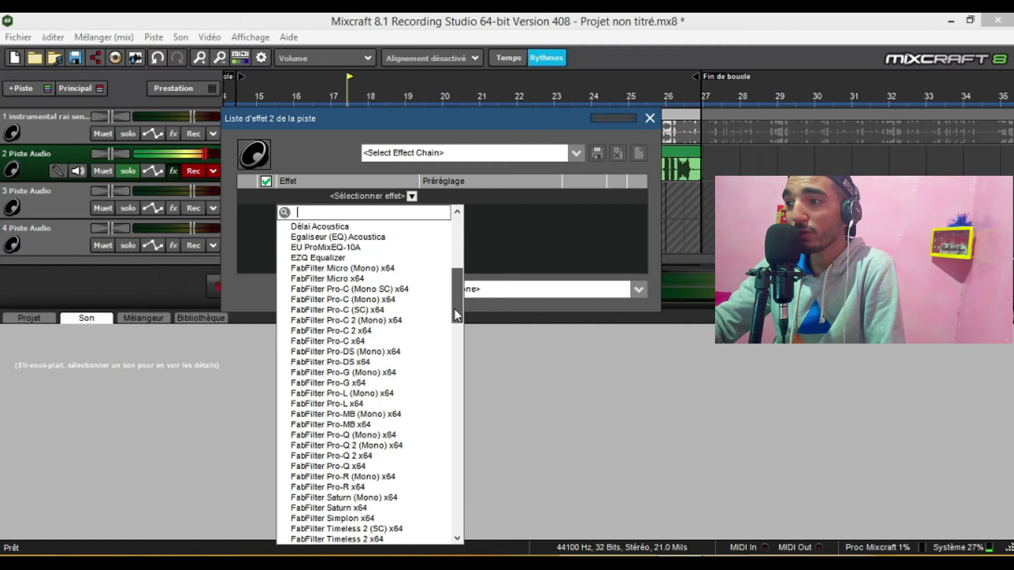
{"action": "left_click", "coordinate": [511, 257]}
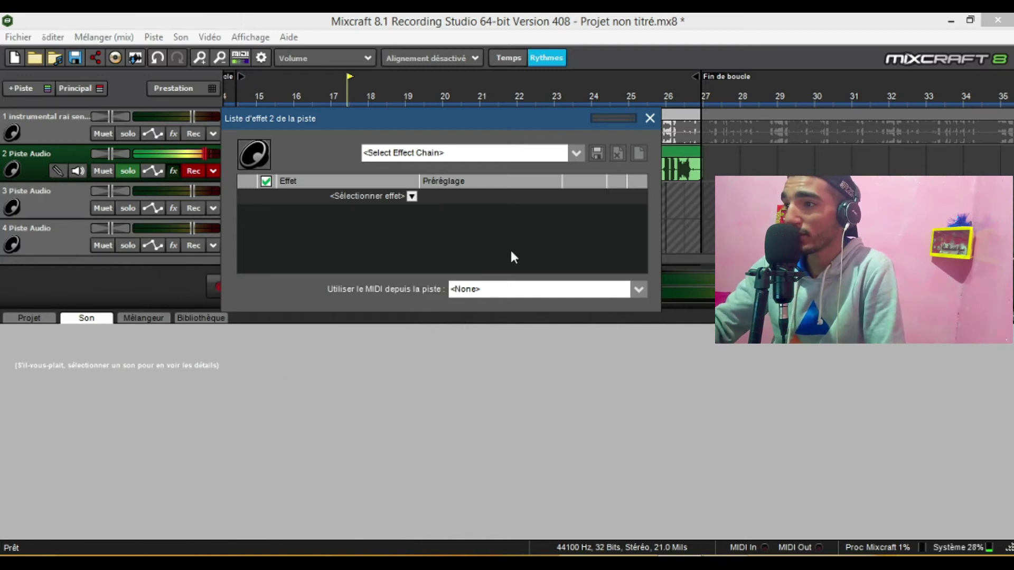
Step: Add FabFilter Pro-Q 2 x64 to the voice track and open its editor
{"action": "left_click", "coordinate": [411, 196]}
{"action": "left_click_drag", "start_coordinate": [454, 247], "coordinate": [454, 291]}
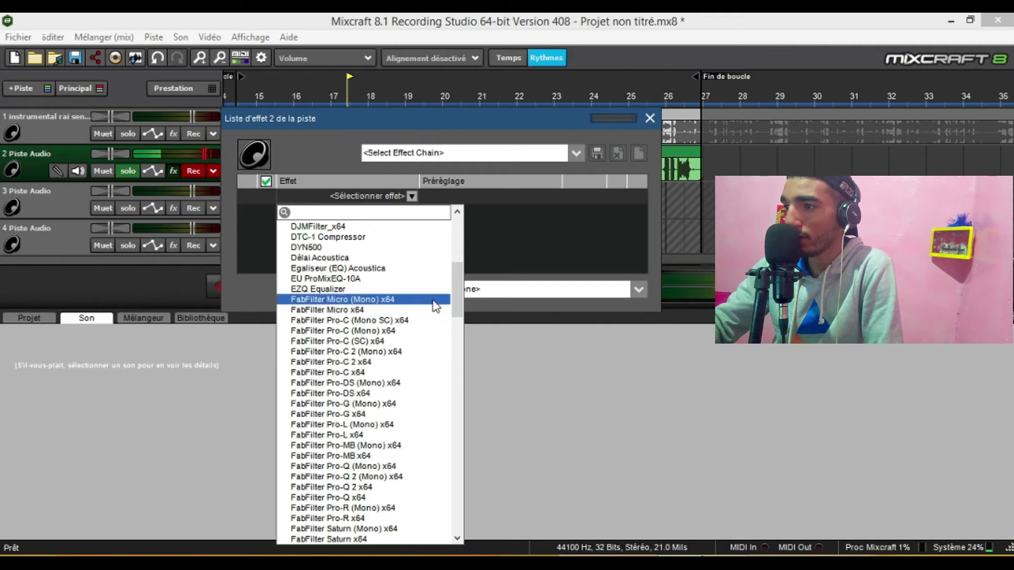
{"action": "left_click_drag", "start_coordinate": [456, 299], "coordinate": [454, 314]}
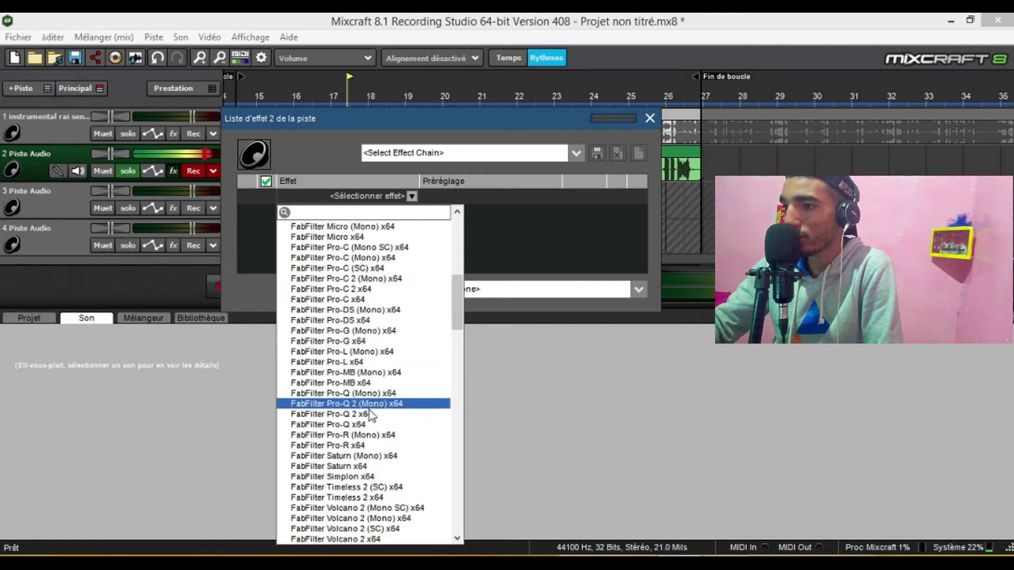
{"action": "left_click", "coordinate": [363, 414]}
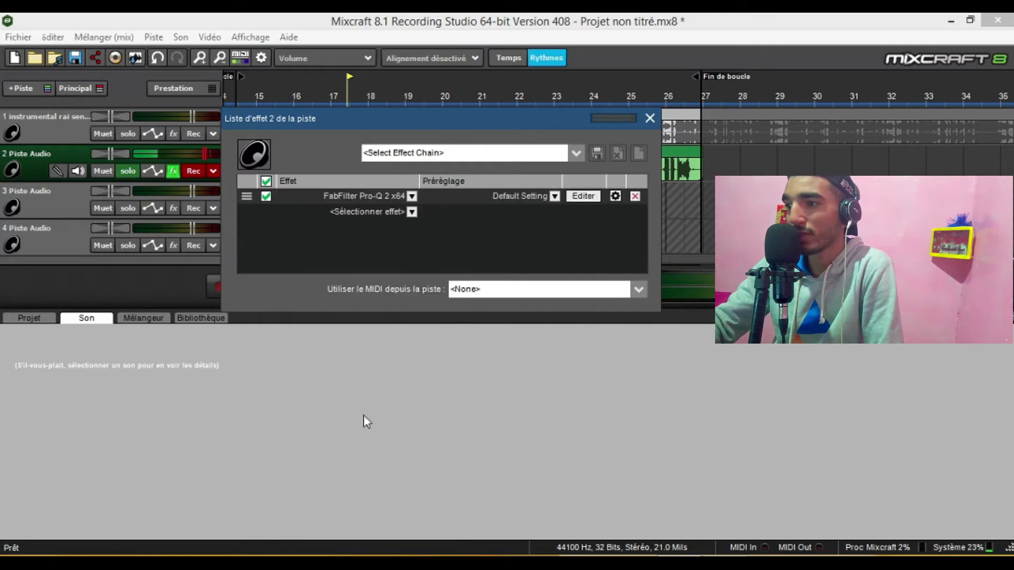
{"action": "left_click", "coordinate": [587, 195]}
{"action": "left_click_drag", "start_coordinate": [585, 231], "coordinate": [365, 69]}
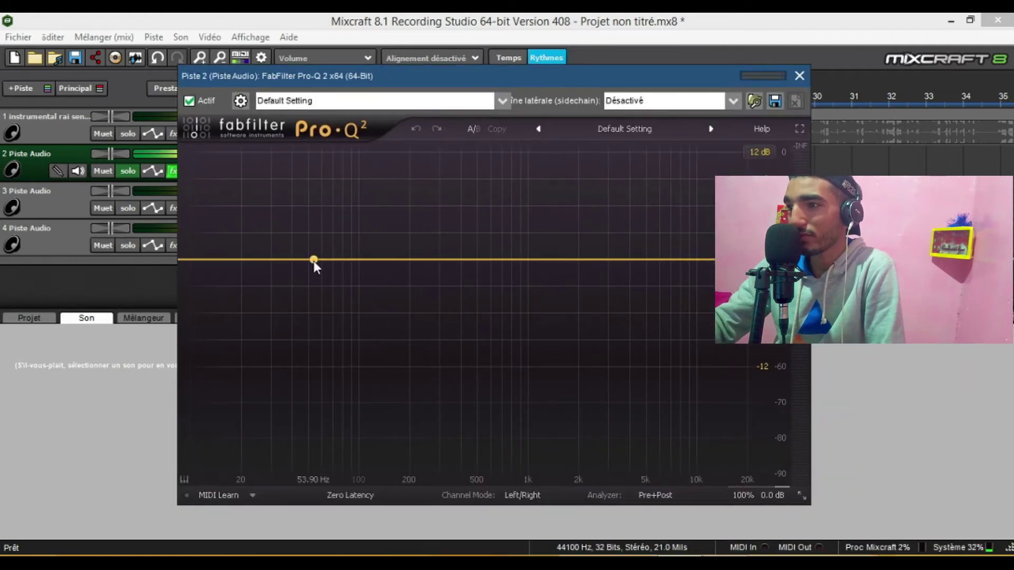
Step: Add a Low Cut band in Pro-Q 2 and adjust it during playback to about 88 Hz with a Q of about 0.86
{"action": "left_click_drag", "start_coordinate": [313, 260], "coordinate": [316, 275]}
{"action": "right_click", "coordinate": [315, 276]}
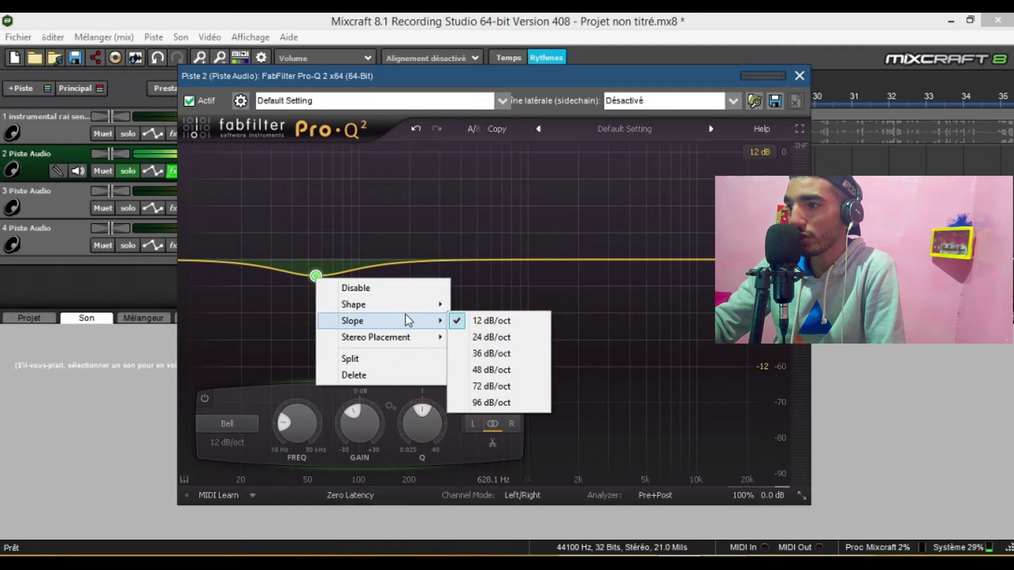
{"action": "mouse_move", "coordinate": [441, 311]}
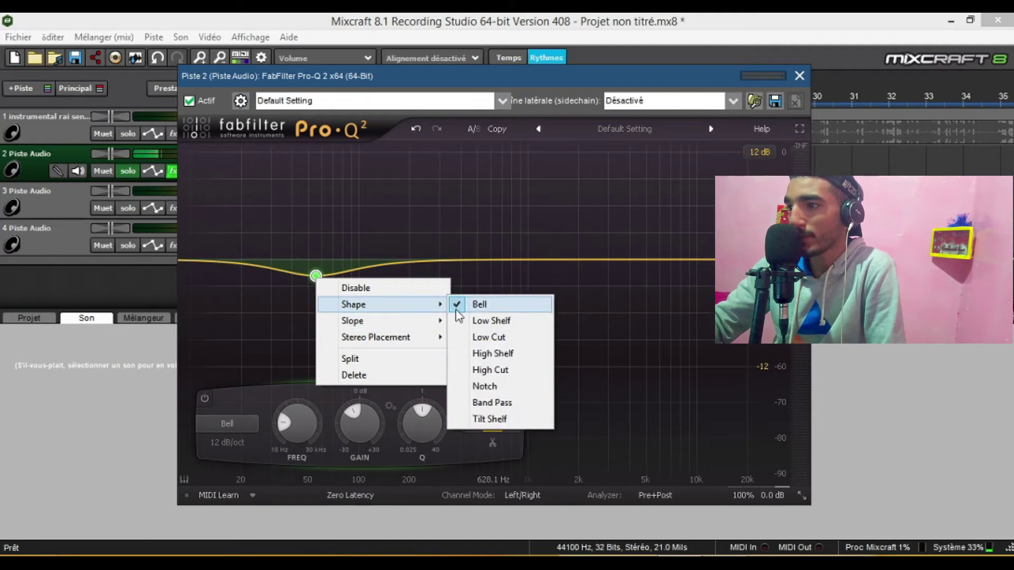
{"action": "left_click", "coordinate": [472, 338]}
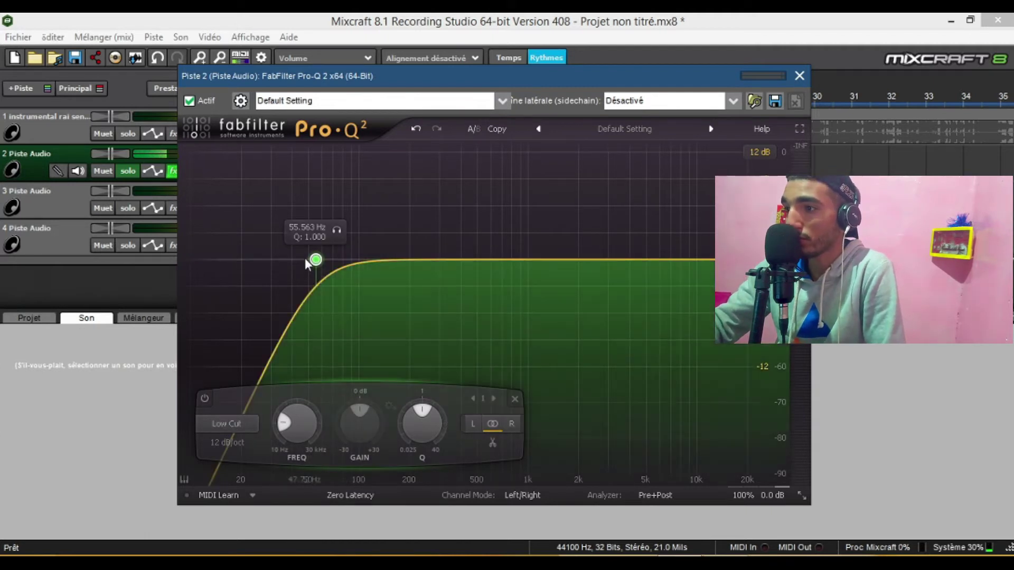
{"action": "left_click_drag", "start_coordinate": [319, 262], "coordinate": [337, 274]}
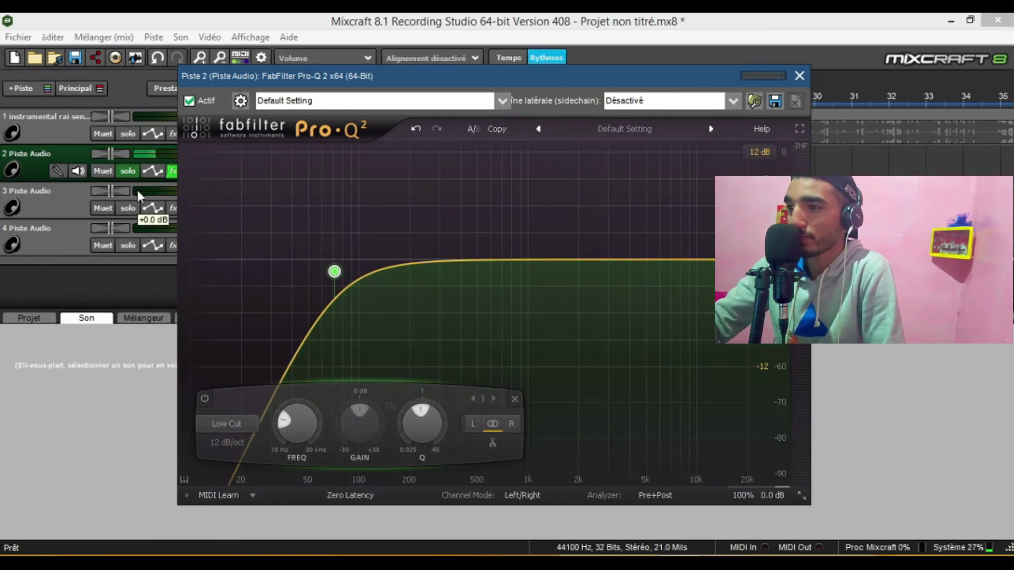
{"action": "key", "text": "space"}
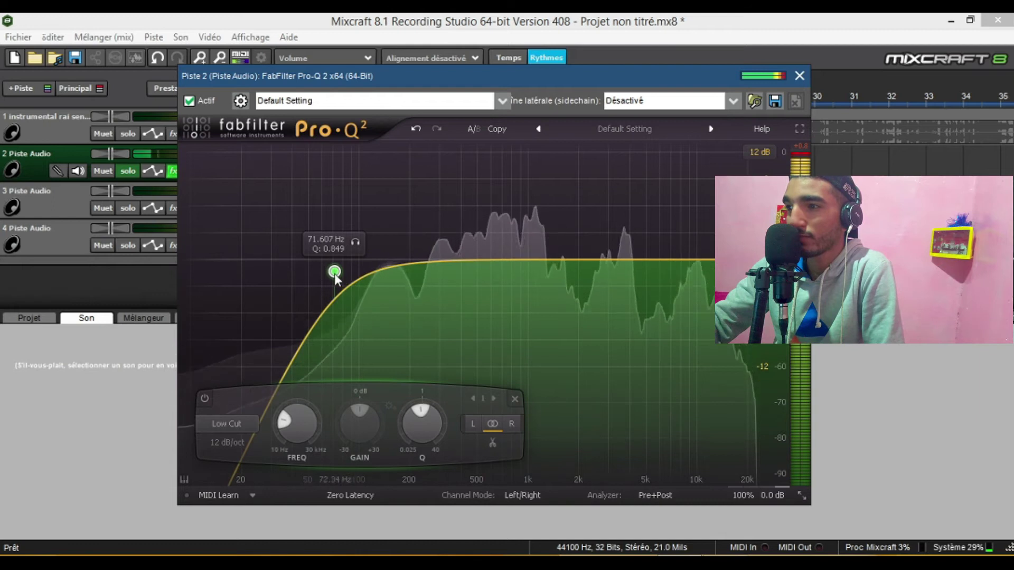
{"action": "left_click_drag", "start_coordinate": [334, 274], "coordinate": [349, 272]}
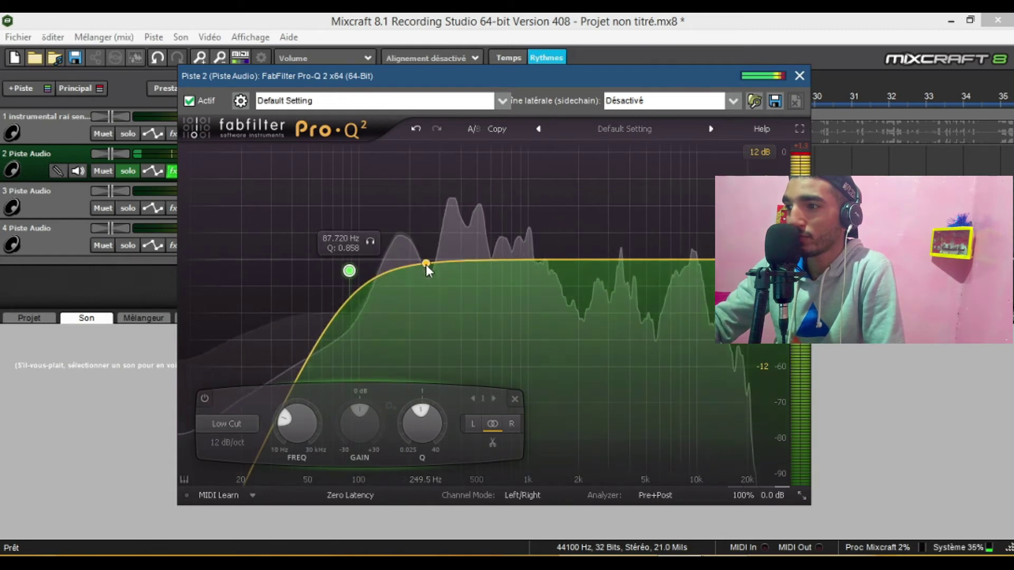
Step: Raise the Low Cut band's Q to about 0.92 and add a narrow Bell boost at about 293 Hz, +7.15 dB, Q 10.6
{"action": "scroll", "coordinate": [349, 267], "scroll_direction": "up", "scroll_amount": 1}
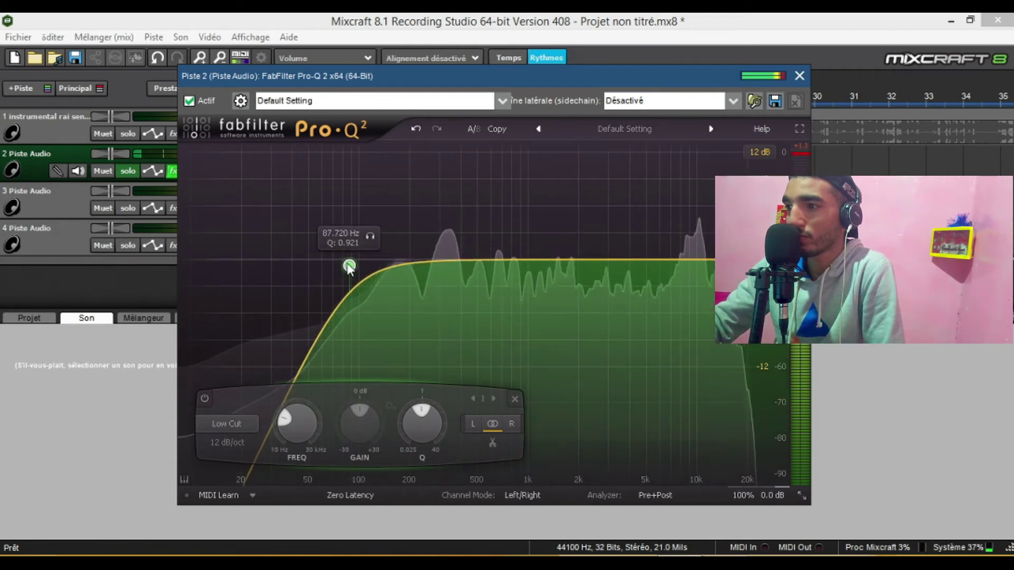
{"action": "key", "text": "space"}
{"action": "left_click_drag", "start_coordinate": [431, 259], "coordinate": [438, 174]}
{"action": "left_click_drag", "start_coordinate": [446, 412], "coordinate": [446, 439]}
{"action": "left_click_drag", "start_coordinate": [501, 422], "coordinate": [511, 373]}
Step: Add narrow Bell boosts at about 793 Hz (+7.08 dB, Q 12.9) and about 1860 Hz (+7.5 dB, Q 24.2)
{"action": "left_click_drag", "start_coordinate": [504, 258], "coordinate": [511, 199]}
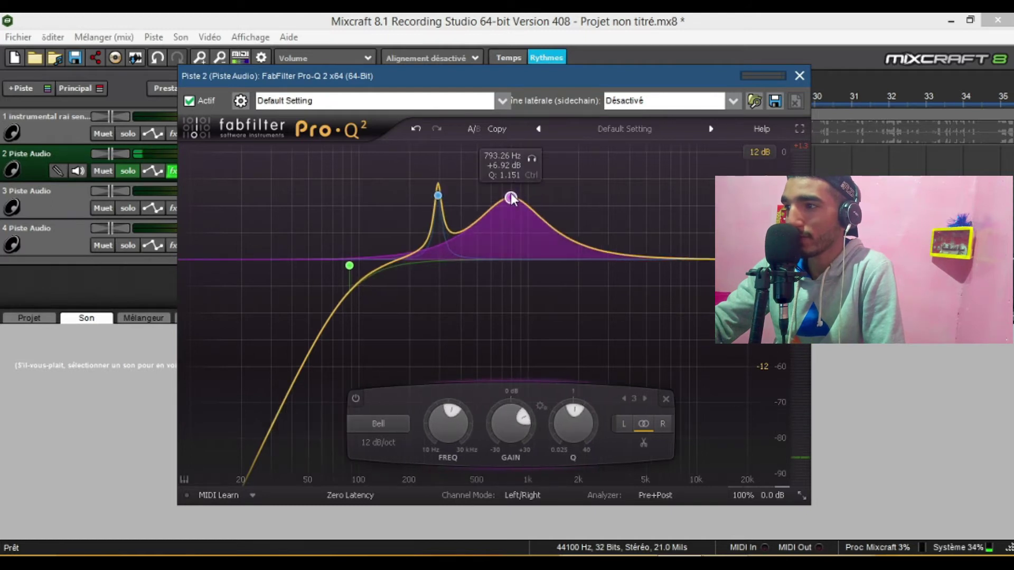
{"action": "left_click_drag", "start_coordinate": [569, 416], "coordinate": [598, 349]}
{"action": "left_click_drag", "start_coordinate": [574, 439], "coordinate": [578, 403]}
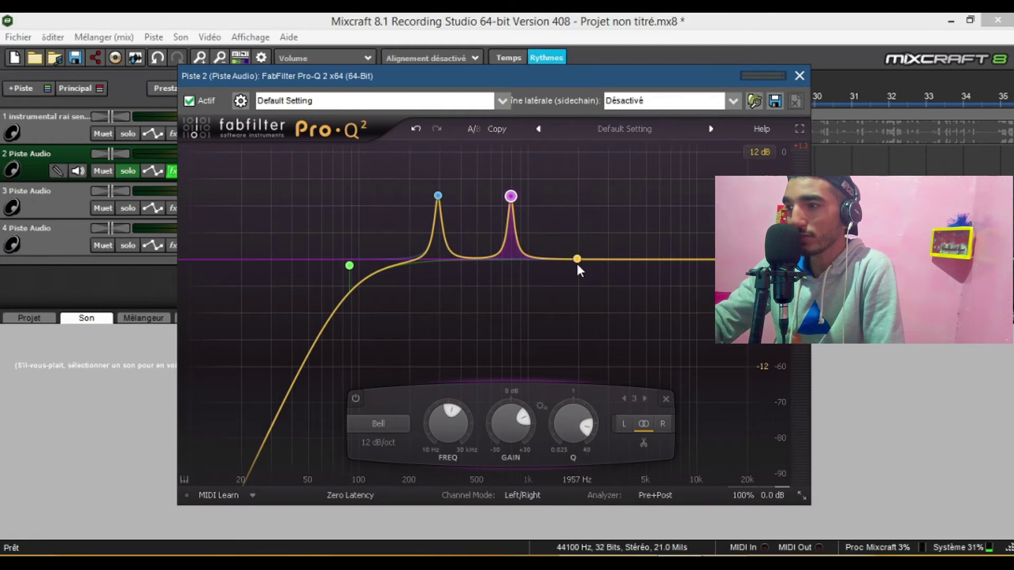
{"action": "left_click_drag", "start_coordinate": [576, 259], "coordinate": [573, 192]}
{"action": "left_click_drag", "start_coordinate": [644, 433], "coordinate": [670, 366]}
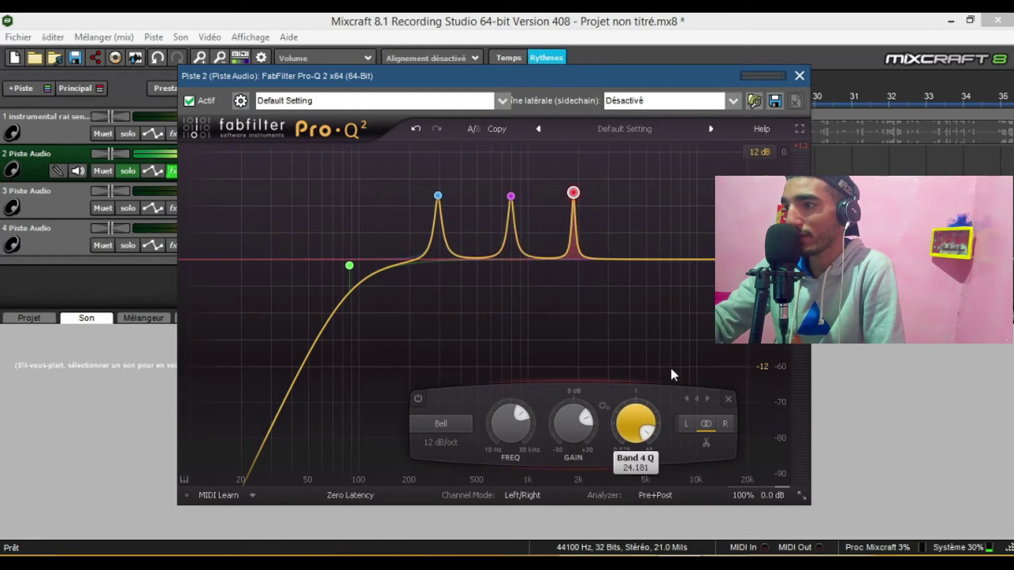
Step: Add narrow Bell boosts at about 4452 Hz (+6.92 dB, Q 30.8) and about 9059 Hz (+7.08 dB)
{"action": "left_click_drag", "start_coordinate": [639, 257], "coordinate": [637, 199]}
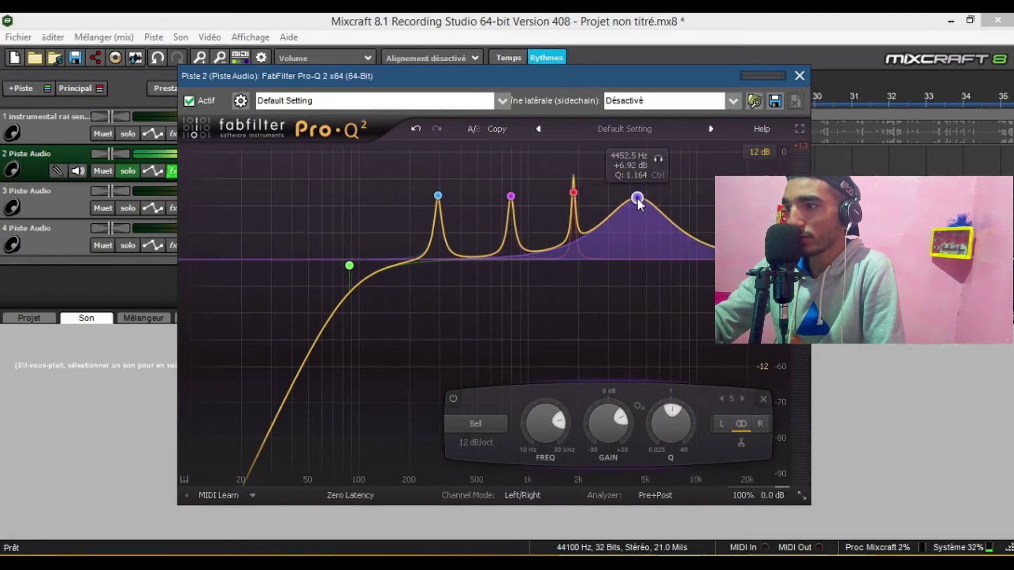
{"action": "left_click_drag", "start_coordinate": [673, 433], "coordinate": [705, 360]}
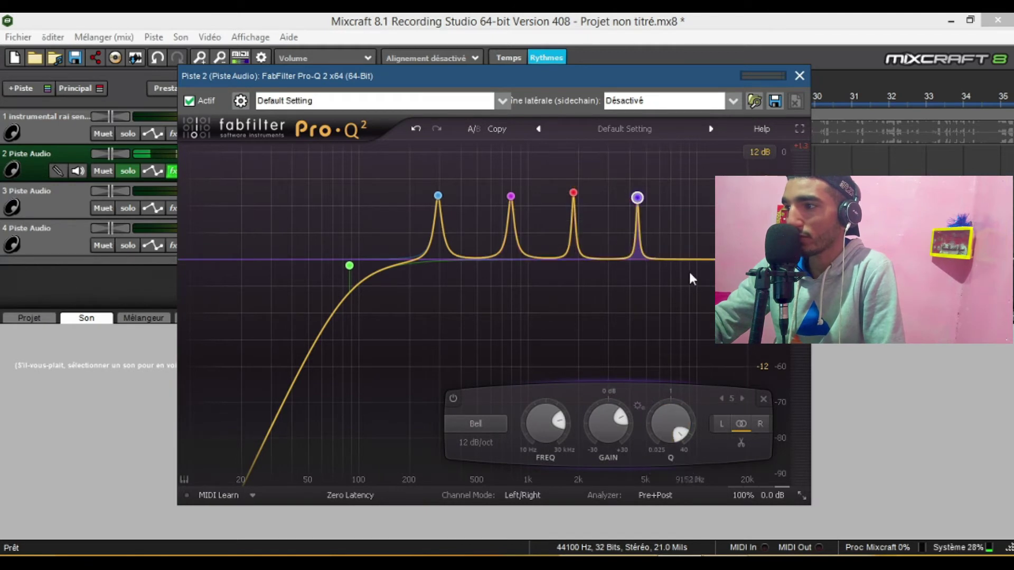
{"action": "left_click_drag", "start_coordinate": [686, 259], "coordinate": [689, 199]}
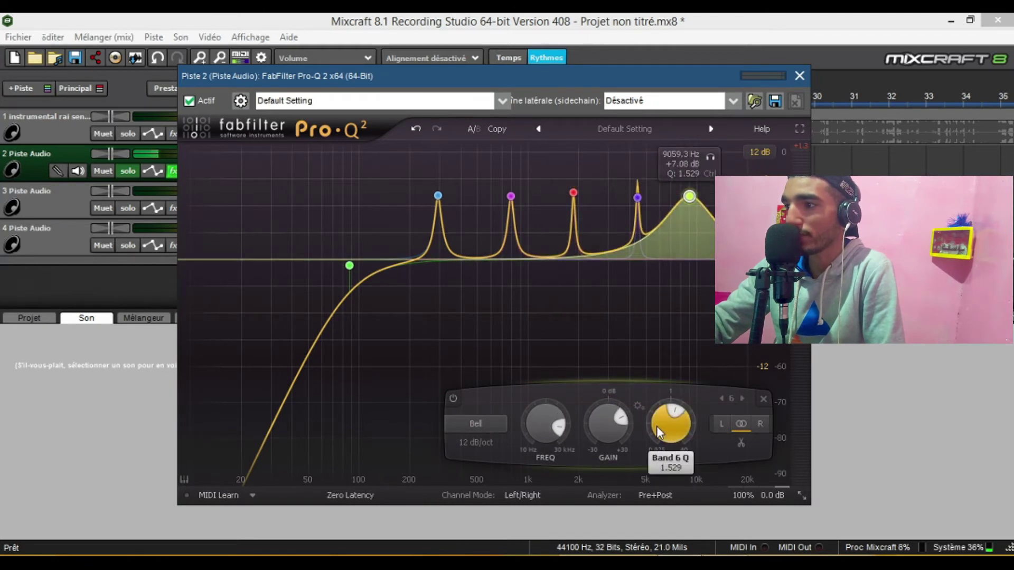
{"action": "left_click_drag", "start_coordinate": [666, 425], "coordinate": [689, 370]}
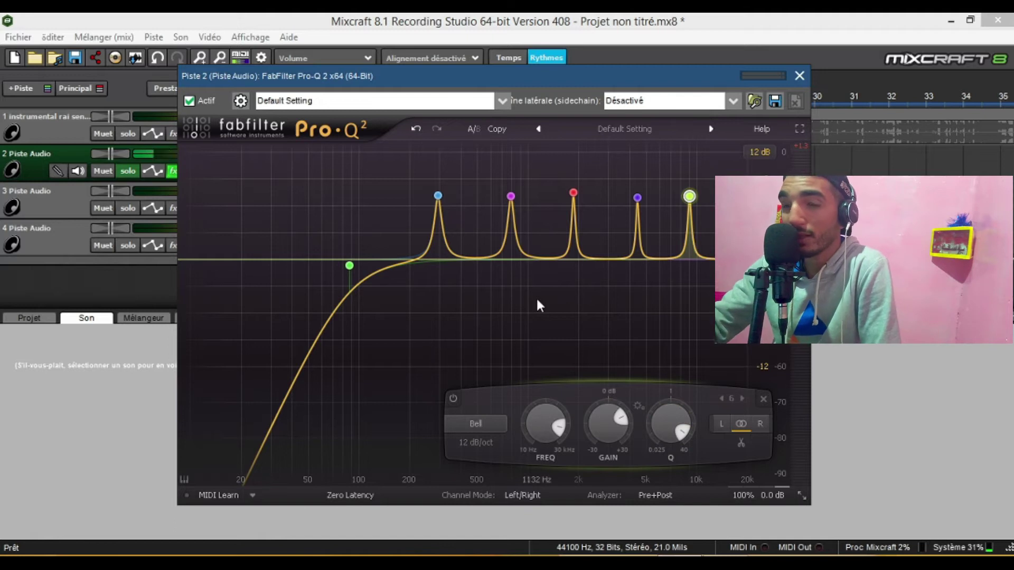
Step: Sweep the 293 Hz band in solo during playback, turn it into a cut of about 3 dB just below 200 Hz, and adjust its Q
{"action": "key", "text": "space"}
{"action": "mouse_move", "coordinate": [449, 189]}
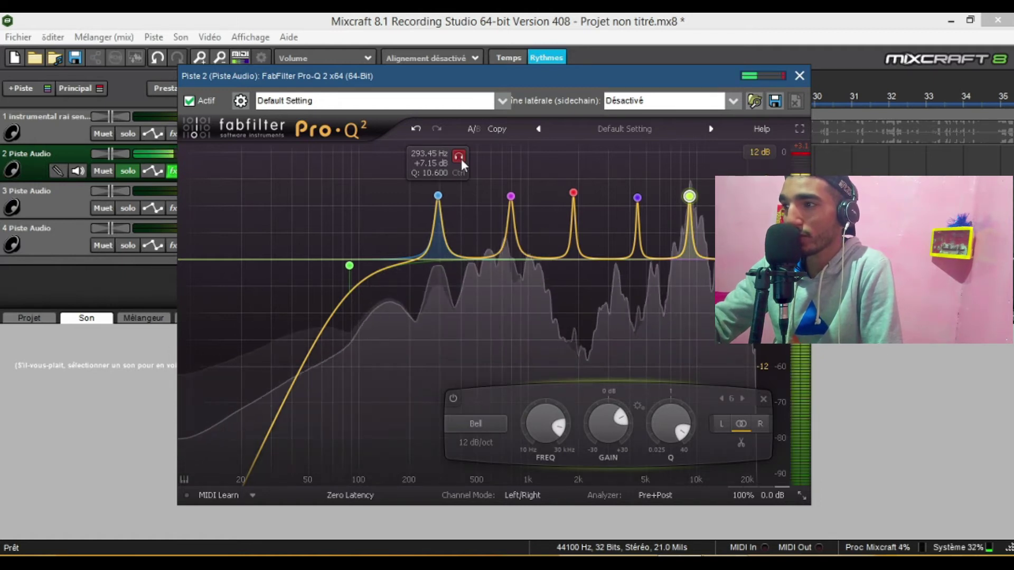
{"action": "left_click", "coordinate": [461, 160]}
{"action": "left_click_drag", "start_coordinate": [461, 160], "coordinate": [404, 290]}
{"action": "left_click_drag", "start_coordinate": [450, 417], "coordinate": [471, 409]}
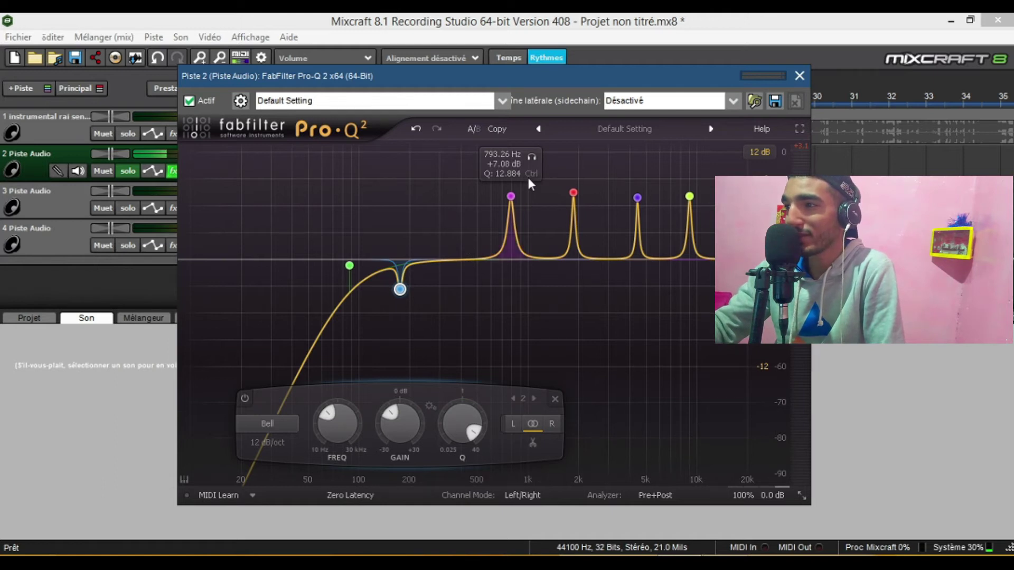
Step: Sweep the 793 Hz band in solo and turn it into a cut of about 3.2 dB at about 371 Hz
{"action": "left_click_drag", "start_coordinate": [534, 156], "coordinate": [473, 160]}
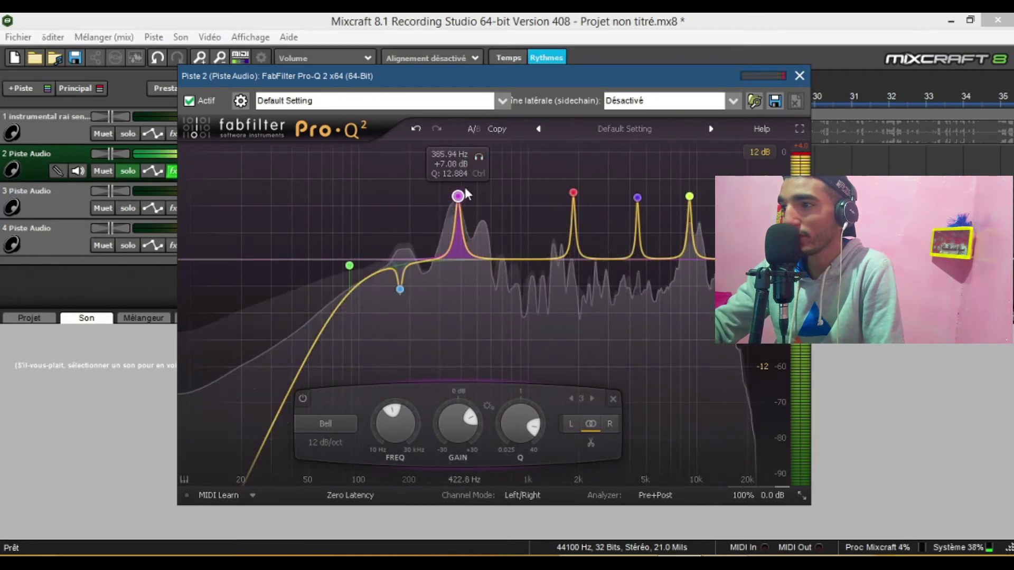
{"action": "left_click_drag", "start_coordinate": [458, 196], "coordinate": [458, 292]}
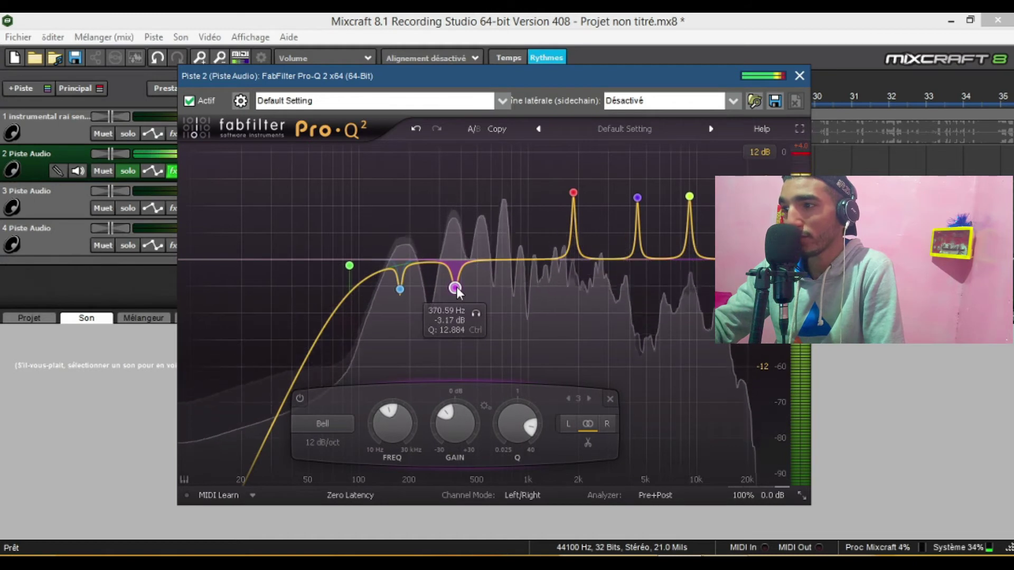
{"action": "key", "text": "space"}
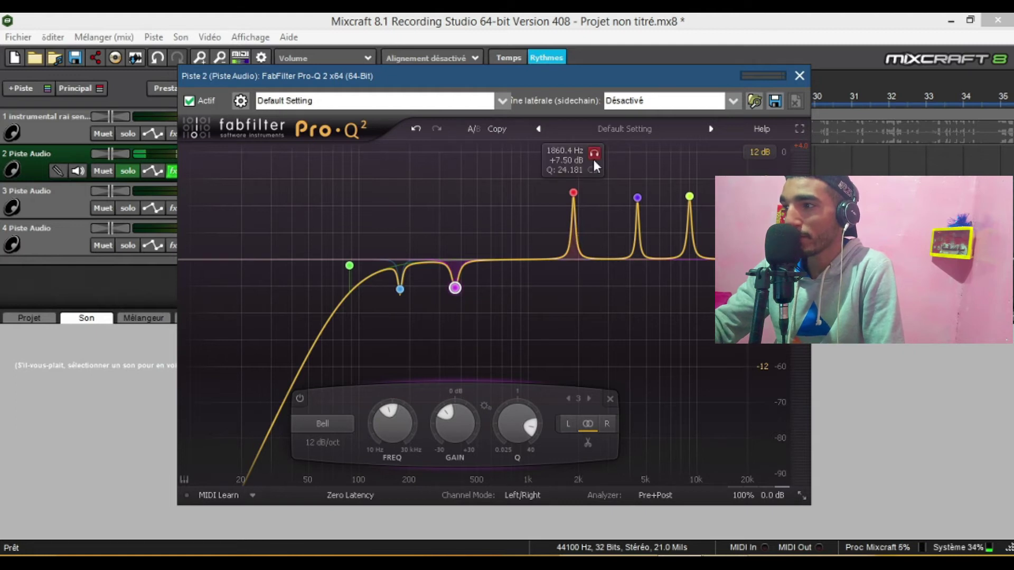
Step: Sweep the 1860 Hz band in solo during playback and turn it into a cut of about 3.25 dB at about 668 Hz
{"action": "key", "text": "space"}
{"action": "left_click_drag", "start_coordinate": [599, 151], "coordinate": [502, 180]}
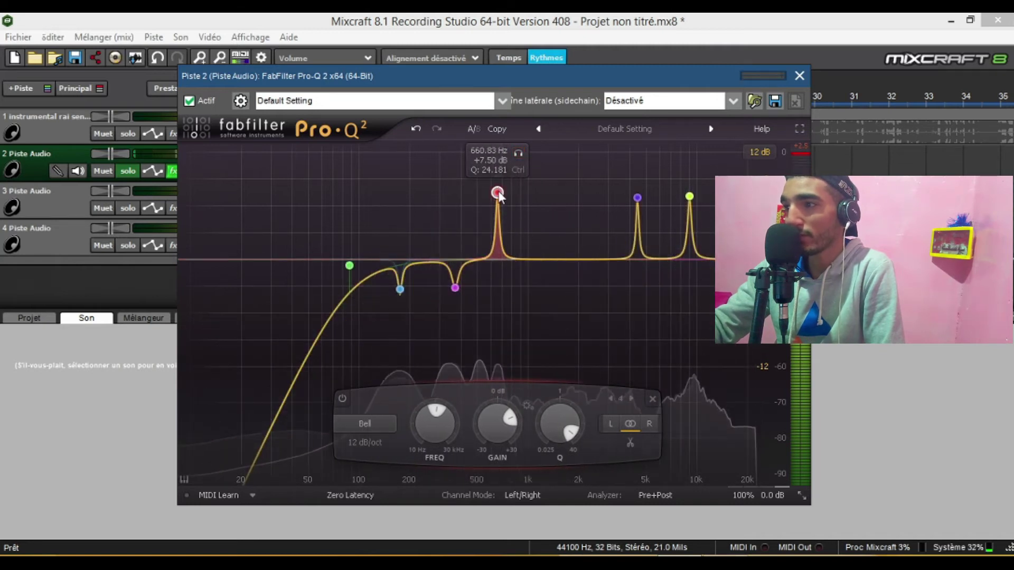
{"action": "left_click_drag", "start_coordinate": [502, 193], "coordinate": [499, 289]}
{"action": "key", "text": "space"}
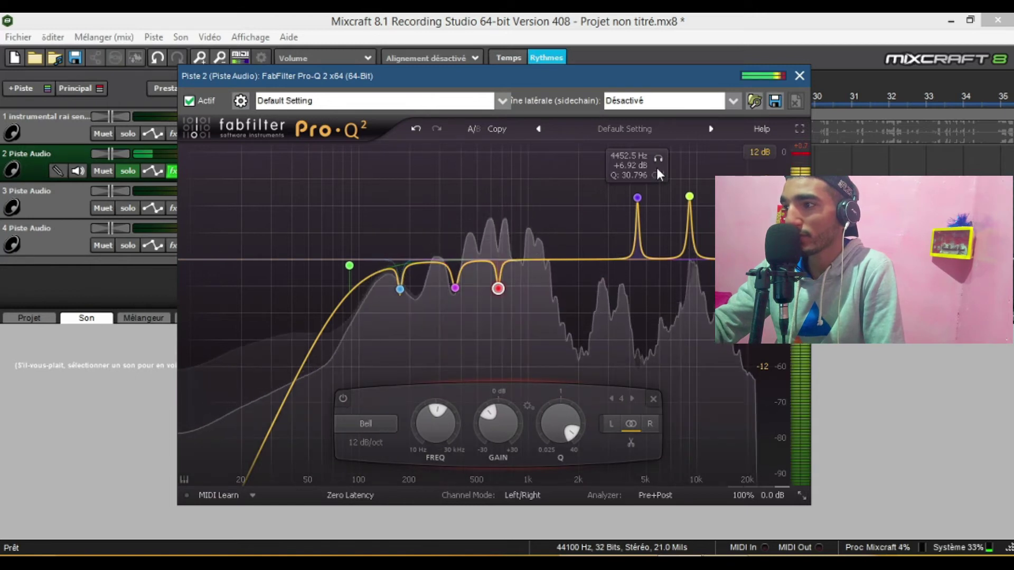
Step: Sweep the two highest bands in solo, turn them into cuts at about 3902 Hz (-3 dB) and between 5 and 10 kHz, and close the equalizer
{"action": "left_click_drag", "start_coordinate": [657, 167], "coordinate": [631, 163]}
{"action": "left_click_drag", "start_coordinate": [619, 214], "coordinate": [625, 284]}
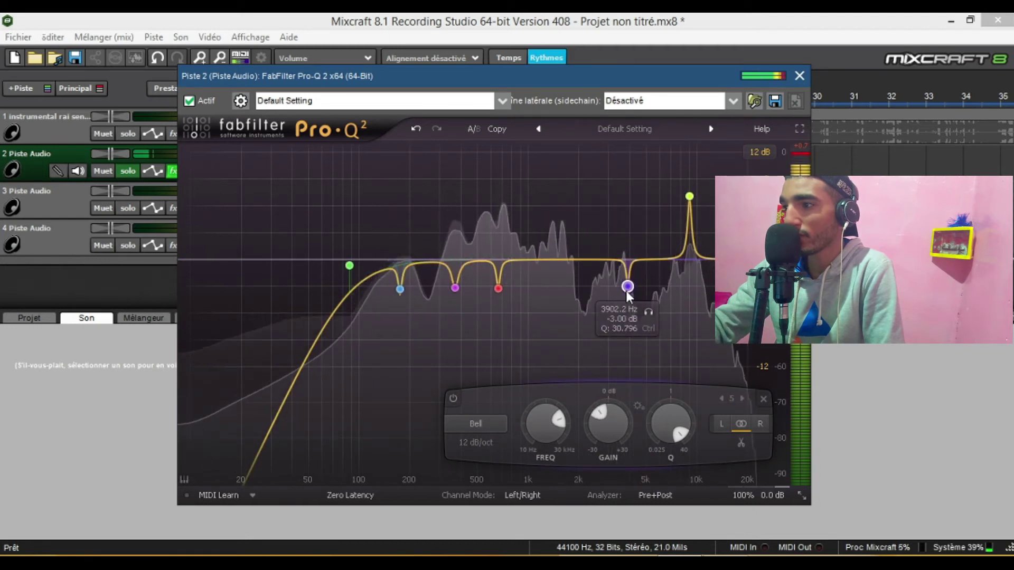
{"action": "left_click", "coordinate": [709, 157]}
{"action": "left_click_drag", "start_coordinate": [707, 160], "coordinate": [689, 167]}
{"action": "left_click_drag", "start_coordinate": [666, 200], "coordinate": [672, 292]}
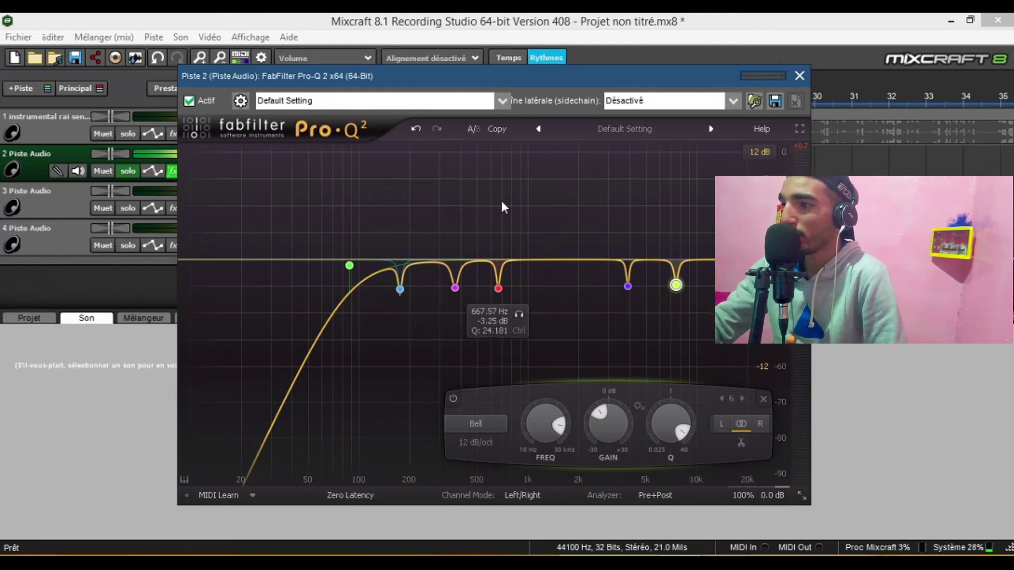
{"action": "left_click", "coordinate": [799, 76]}
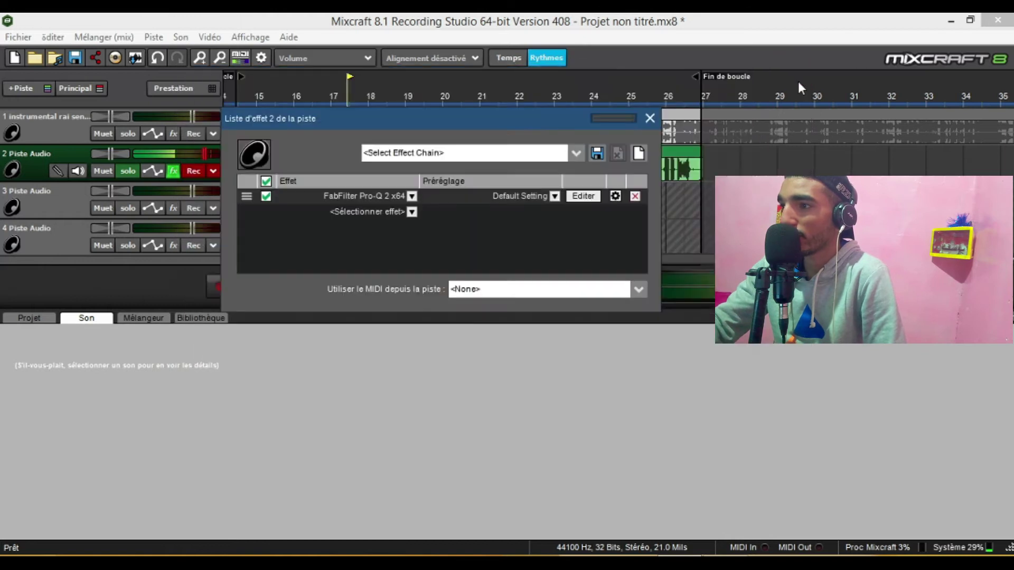
Step: Search the available effects for "com" and add Compresseur Acoustica to the voice track after Pro-Q 2
{"action": "left_click_drag", "start_coordinate": [432, 117], "coordinate": [424, 49]}
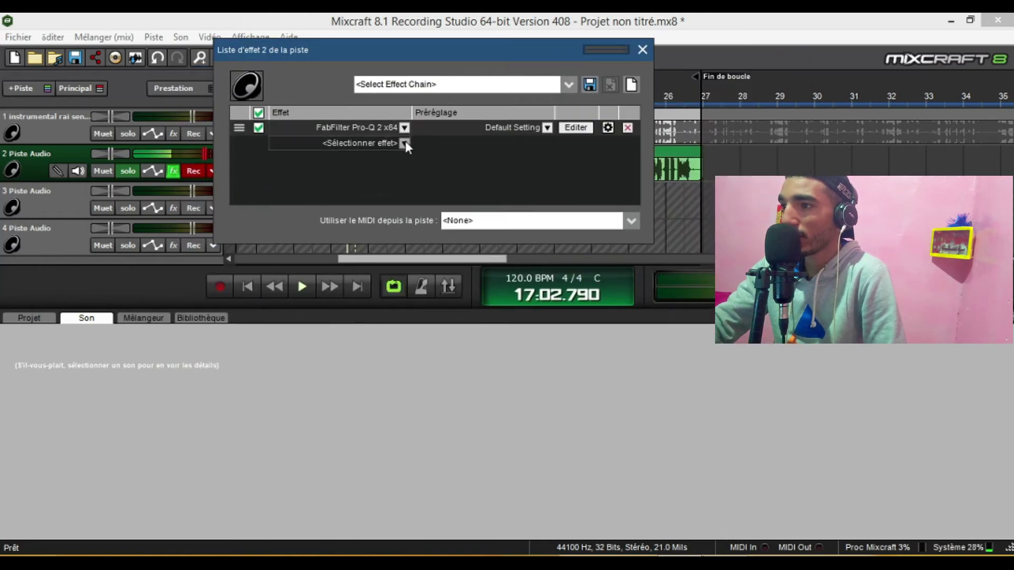
{"action": "left_click", "coordinate": [403, 143]}
{"action": "type", "text": "com"}
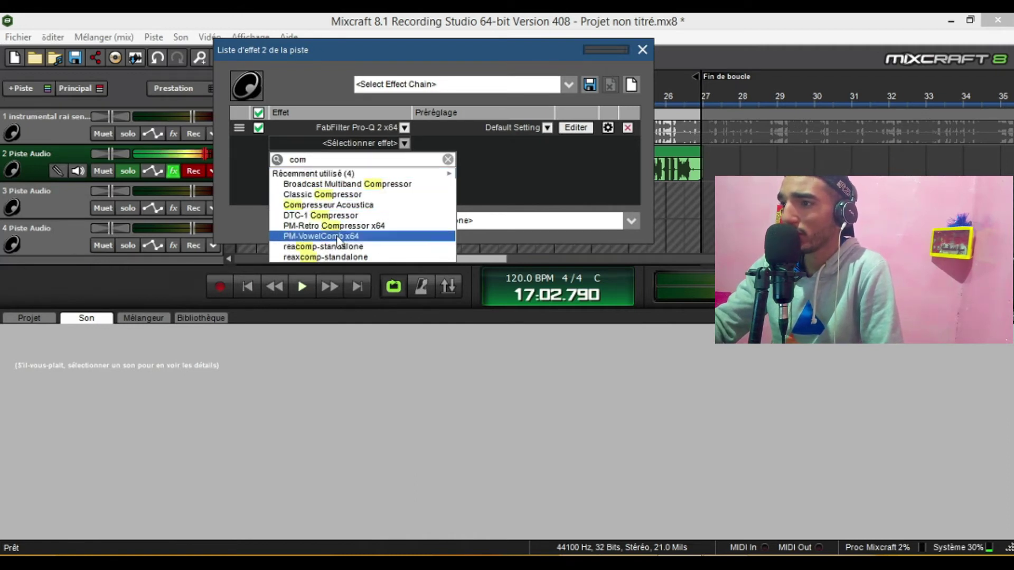
{"action": "left_click", "coordinate": [324, 205]}
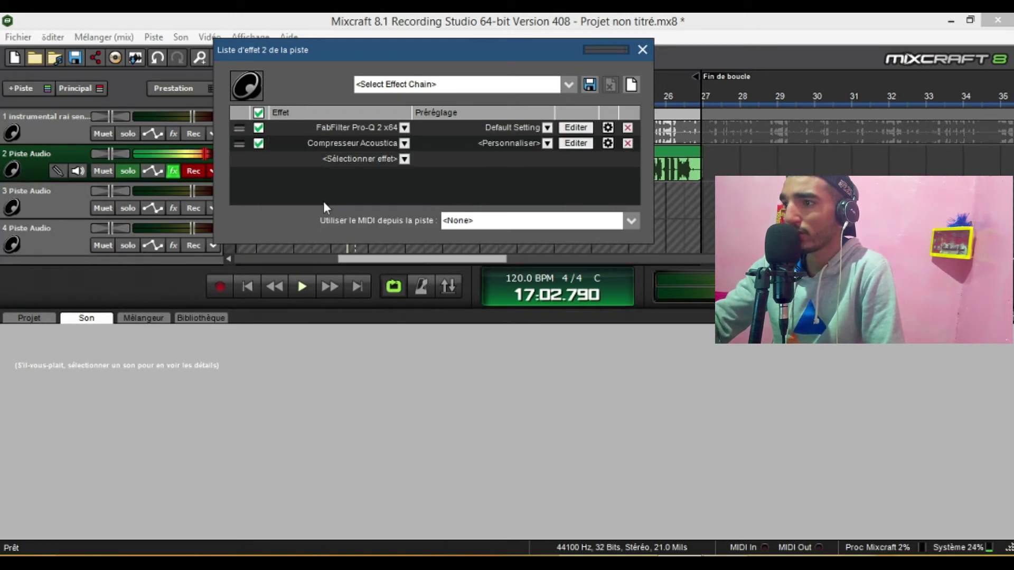
Step: During playback, set the compressor's threshold to -3 dB, ratio to 17.12, attack to 34.02 ms and release to 333.29 ms, then close its editor
{"action": "key", "text": "space"}
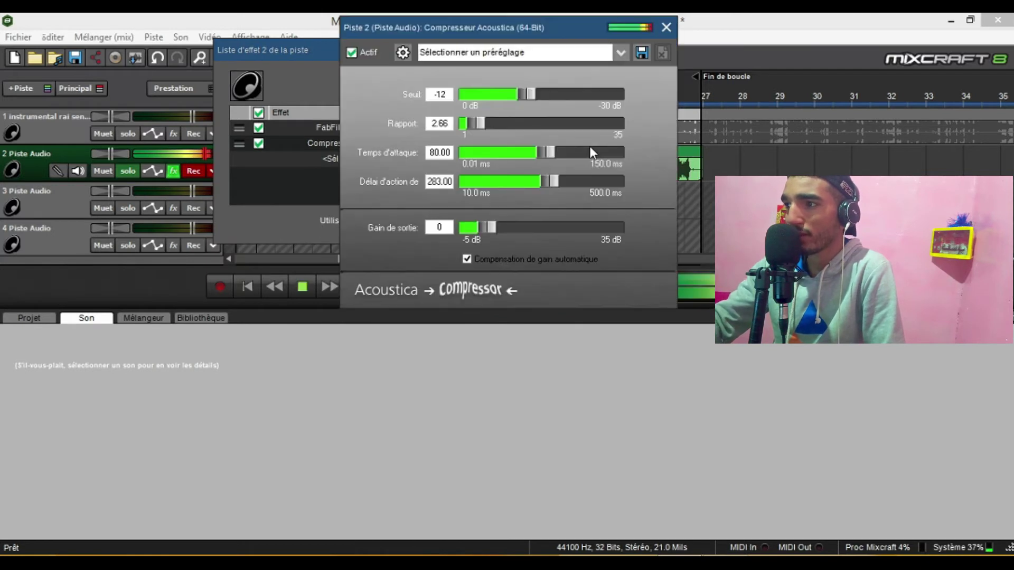
{"action": "left_click_drag", "start_coordinate": [528, 95], "coordinate": [576, 186]}
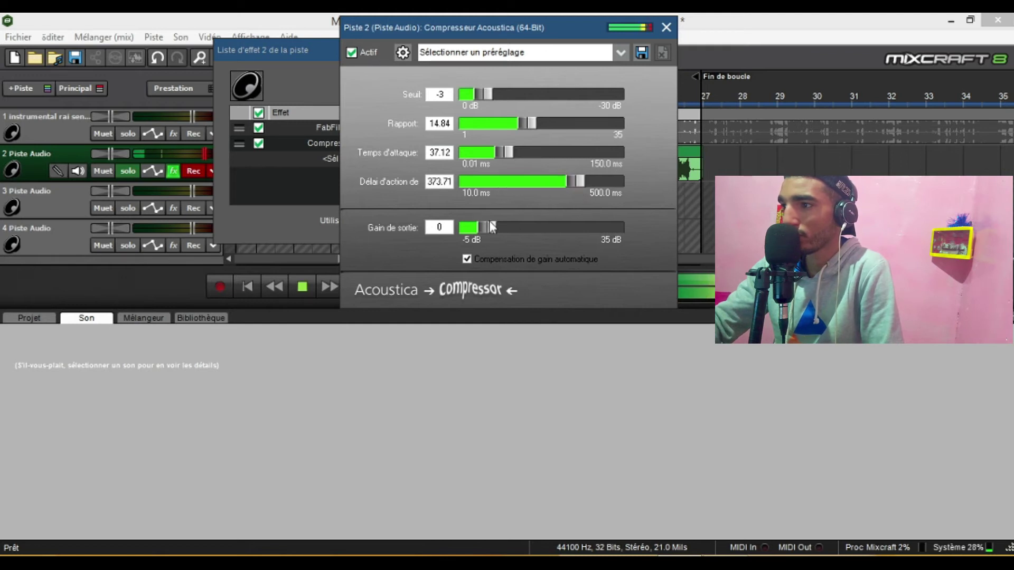
{"action": "mouse_move", "coordinate": [480, 224]}
{"action": "left_mouse_down"}
{"action": "mouse_move", "coordinate": [509, 231]}
{"action": "mouse_move", "coordinate": [489, 226]}
{"action": "left_mouse_up"}
{"action": "left_click_drag", "start_coordinate": [578, 182], "coordinate": [566, 181]}
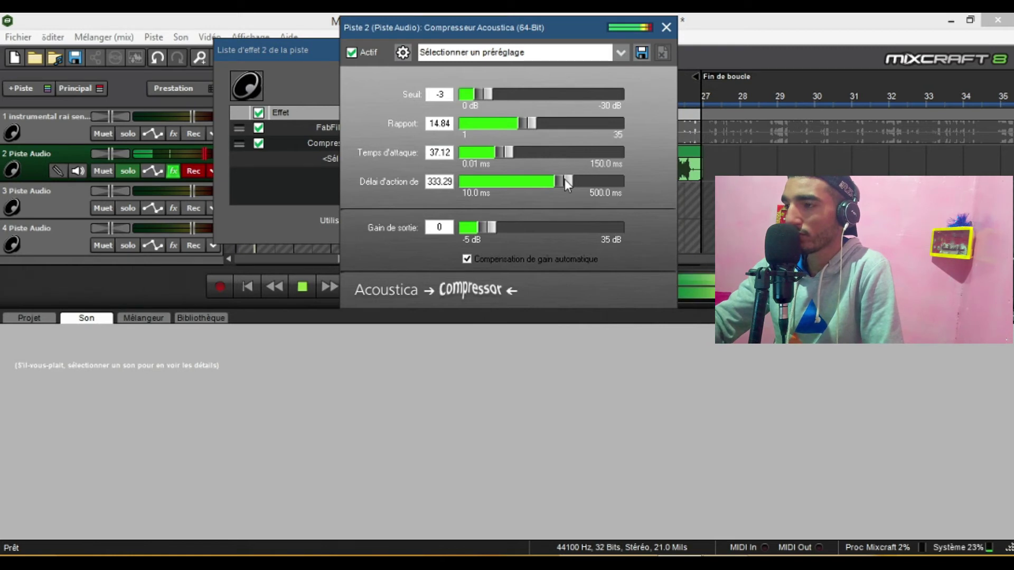
{"action": "left_click_drag", "start_coordinate": [527, 121], "coordinate": [502, 156]}
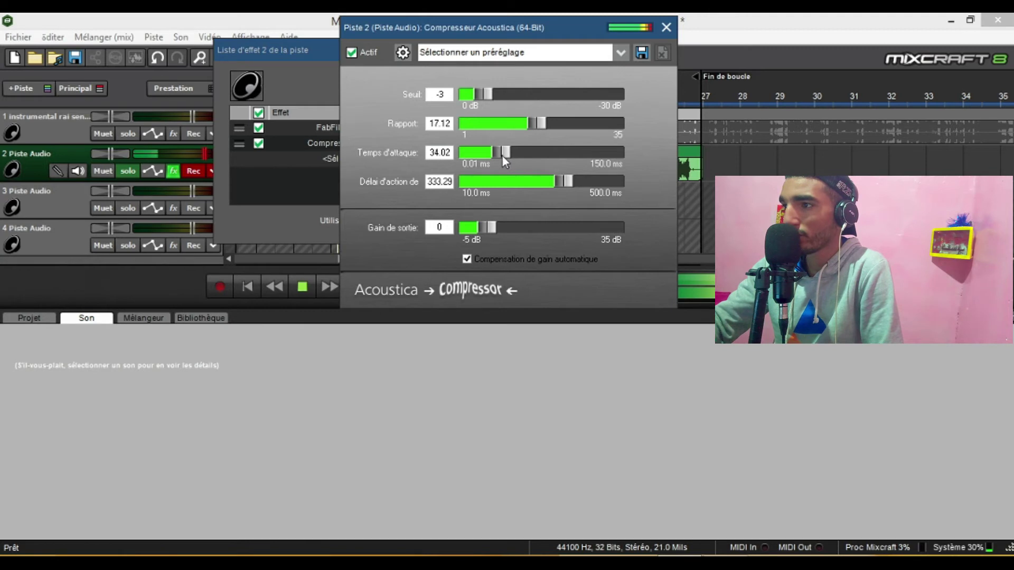
{"action": "left_click", "coordinate": [667, 27]}
{"action": "key", "text": "space"}
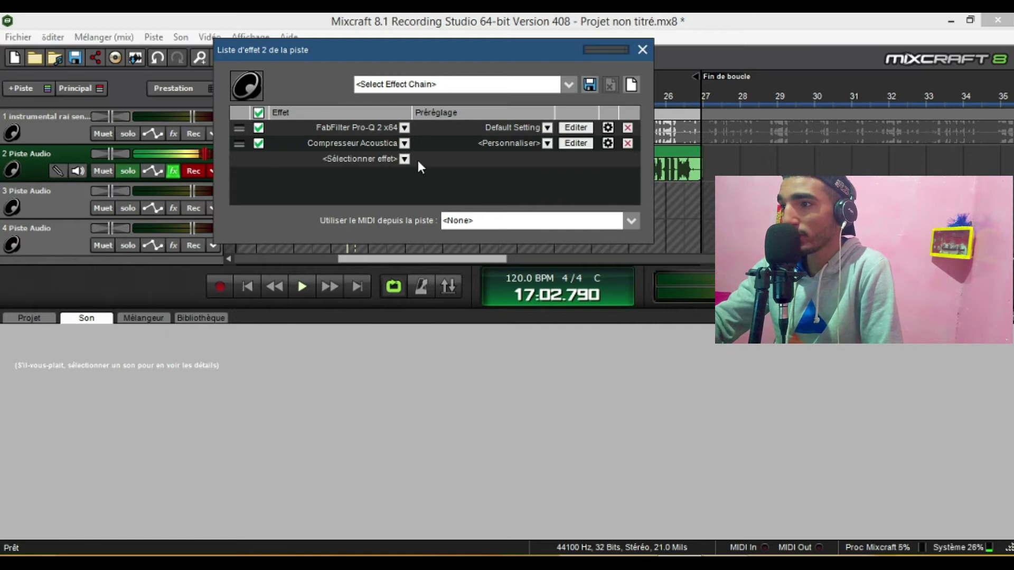
Step: Compare the voice with and without Compresseur Acoustica by bypassing and re-enabling it during playback
{"action": "left_click", "coordinate": [402, 158]}
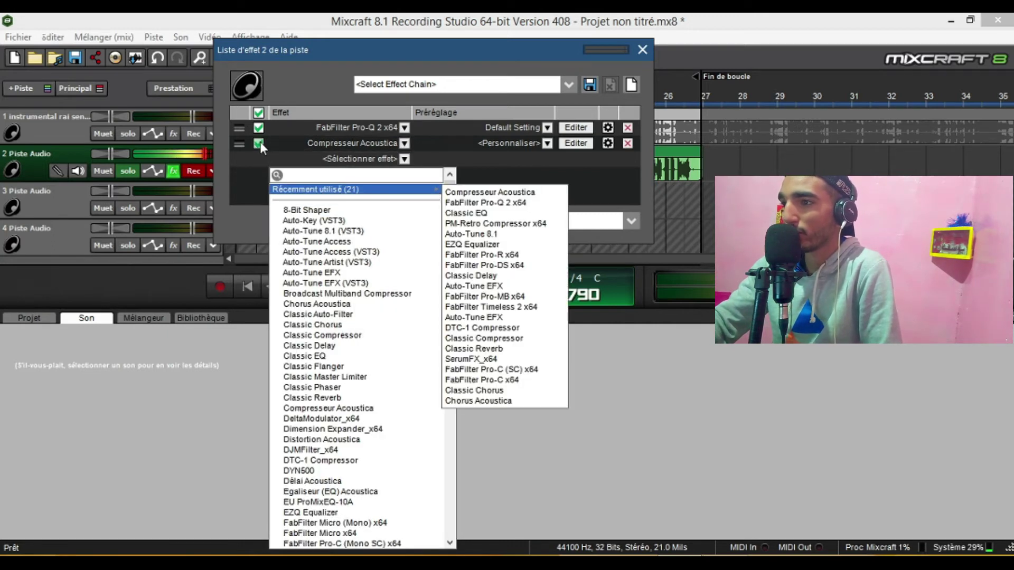
{"action": "left_click", "coordinate": [251, 191]}
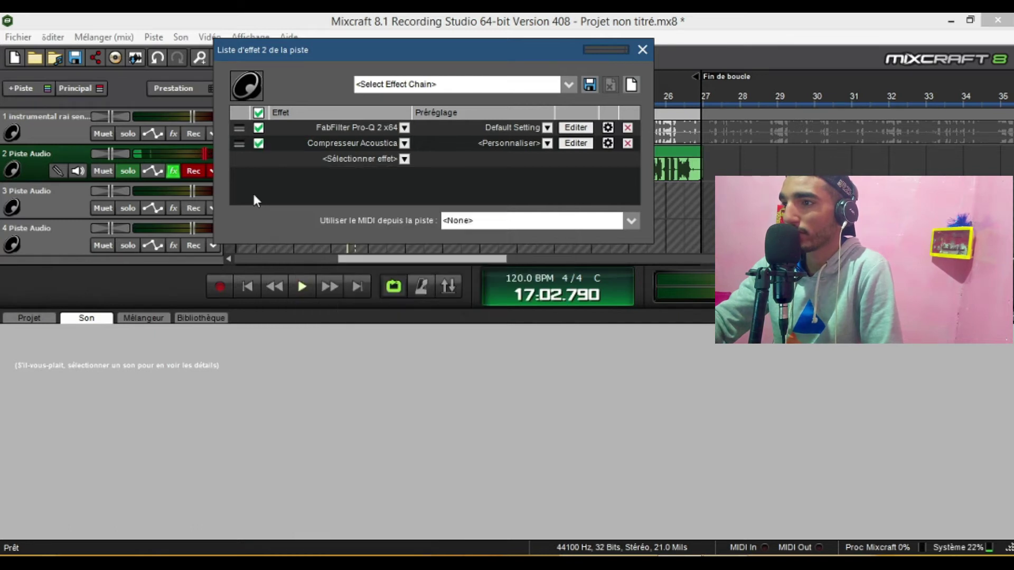
{"action": "key", "text": "space"}
{"action": "left_click", "coordinate": [256, 146]}
{"action": "left_click", "coordinate": [261, 141]}
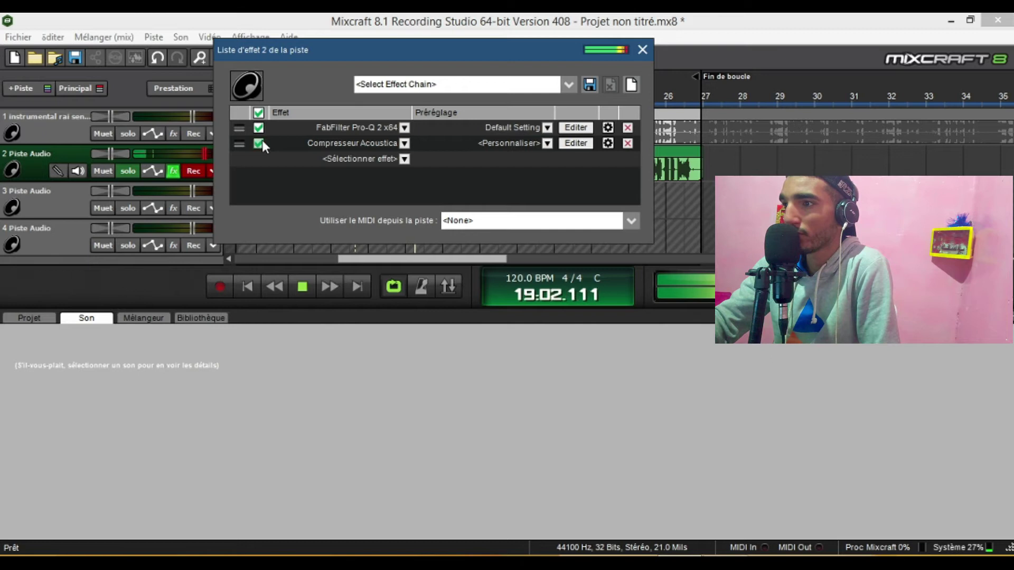
{"action": "left_click", "coordinate": [259, 143]}
{"action": "left_click", "coordinate": [260, 143]}
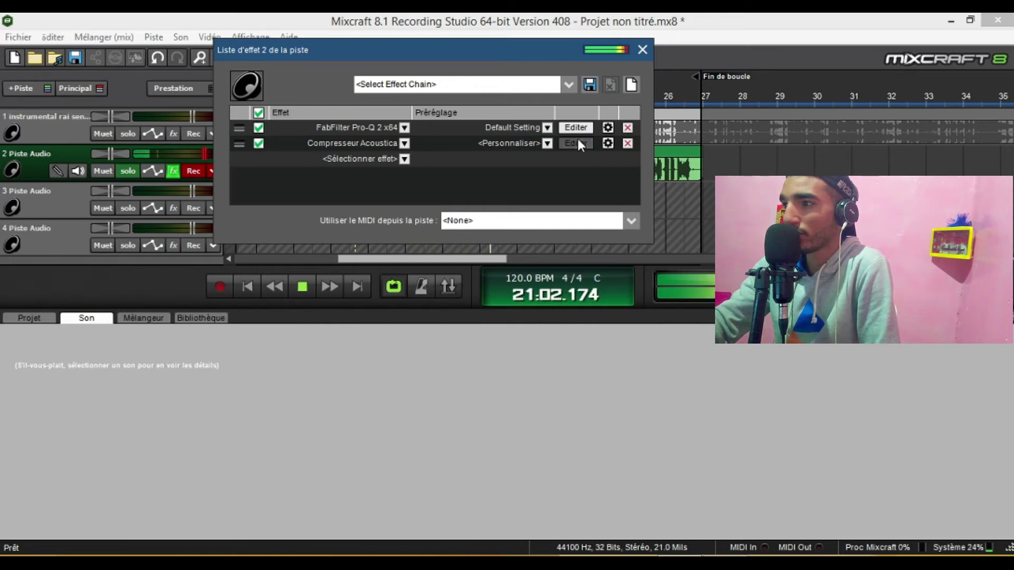
Step: Set Compresseur Acoustica's threshold to -2 dB, ratio to 21.68, attack to 15.47 ms and release to 176.70 ms, and close its editor
{"action": "left_click", "coordinate": [576, 143]}
{"action": "left_click_drag", "start_coordinate": [531, 125], "coordinate": [557, 125]}
{"action": "mouse_move", "coordinate": [486, 94]}
{"action": "left_mouse_down"}
{"action": "mouse_move", "coordinate": [503, 93]}
{"action": "mouse_move", "coordinate": [482, 93]}
{"action": "left_mouse_up"}
{"action": "mouse_move", "coordinate": [503, 152]}
{"action": "left_mouse_down"}
{"action": "mouse_move", "coordinate": [541, 150]}
{"action": "mouse_move", "coordinate": [469, 153]}
{"action": "mouse_move", "coordinate": [488, 153]}
{"action": "left_mouse_up"}
{"action": "left_click_drag", "start_coordinate": [559, 183], "coordinate": [515, 184]}
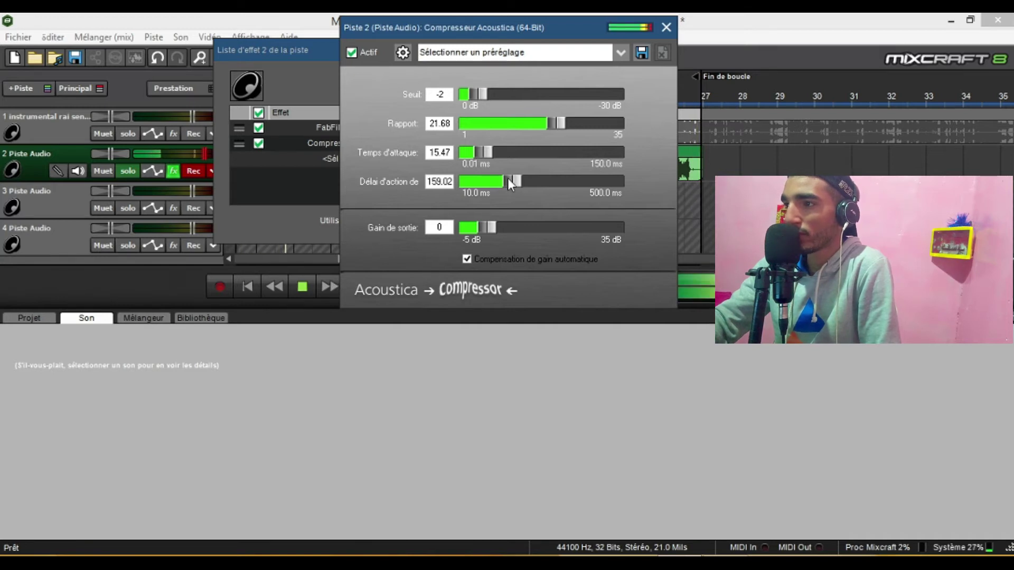
{"action": "left_click_drag", "start_coordinate": [511, 179], "coordinate": [518, 181]}
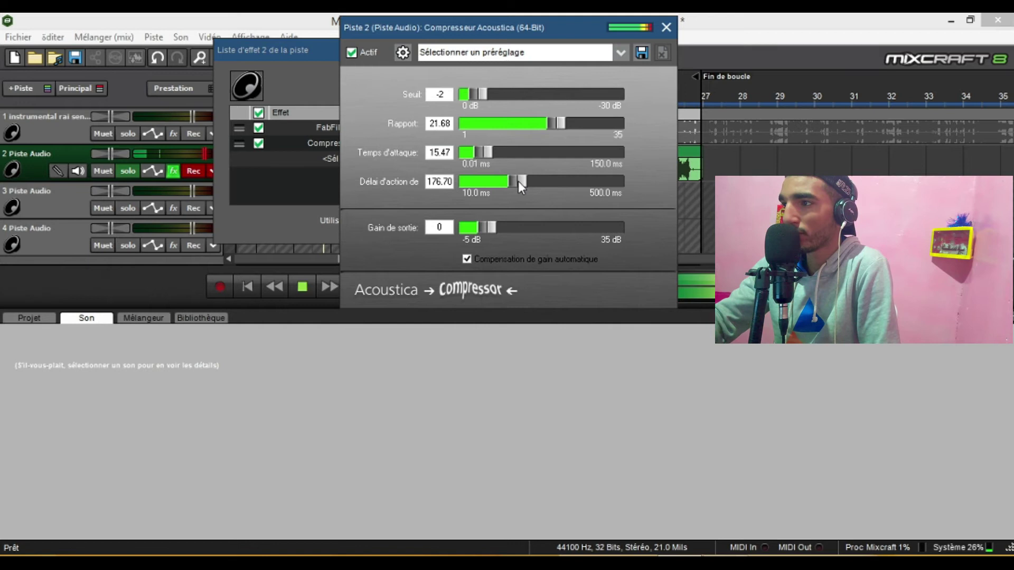
{"action": "left_click", "coordinate": [665, 27]}
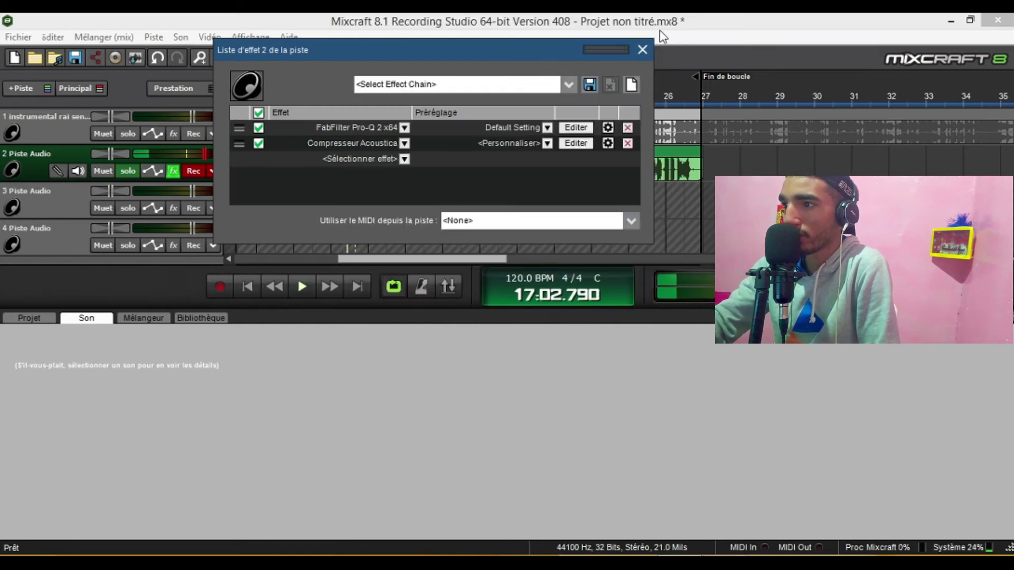
Step: Search the available effects for "re" and add Classic Reverb to the voice track after Compresseur Acoustica
{"action": "left_click", "coordinate": [396, 160]}
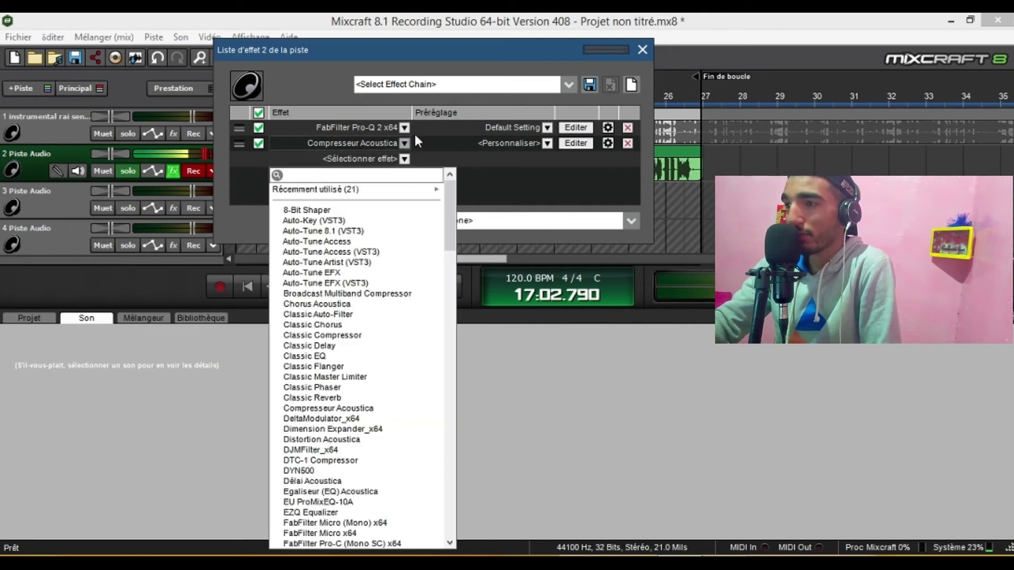
{"action": "left_click_drag", "start_coordinate": [449, 212], "coordinate": [446, 271]}
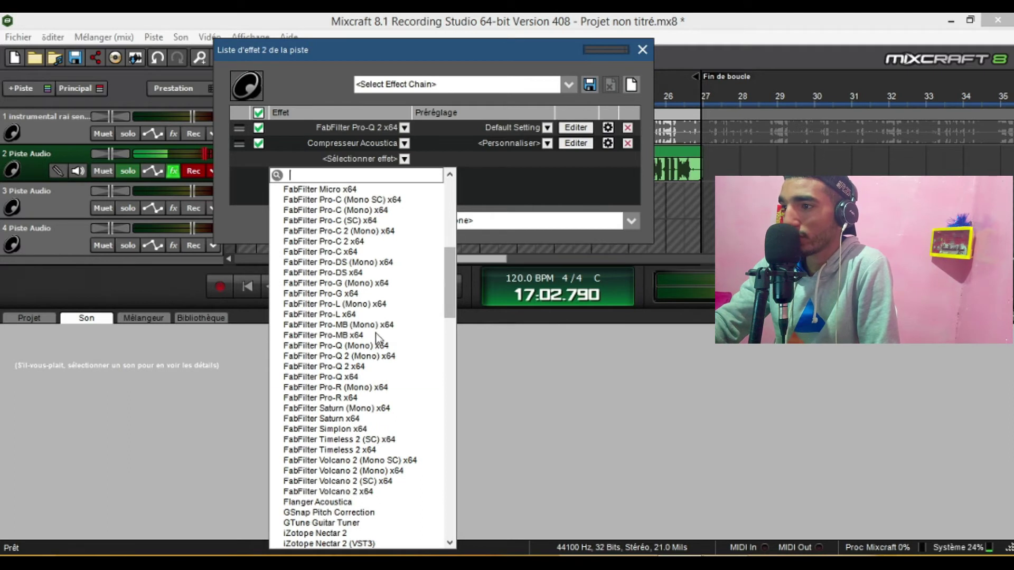
{"action": "left_click_drag", "start_coordinate": [446, 279], "coordinate": [446, 292]}
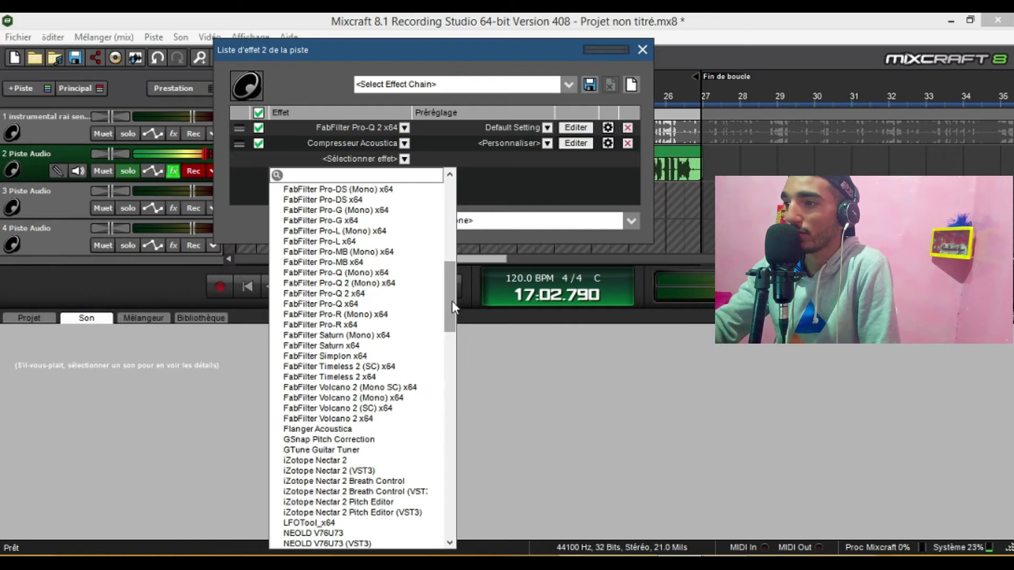
{"action": "left_click_drag", "start_coordinate": [452, 301], "coordinate": [466, 152]}
{"action": "left_click_drag", "start_coordinate": [445, 212], "coordinate": [446, 171]}
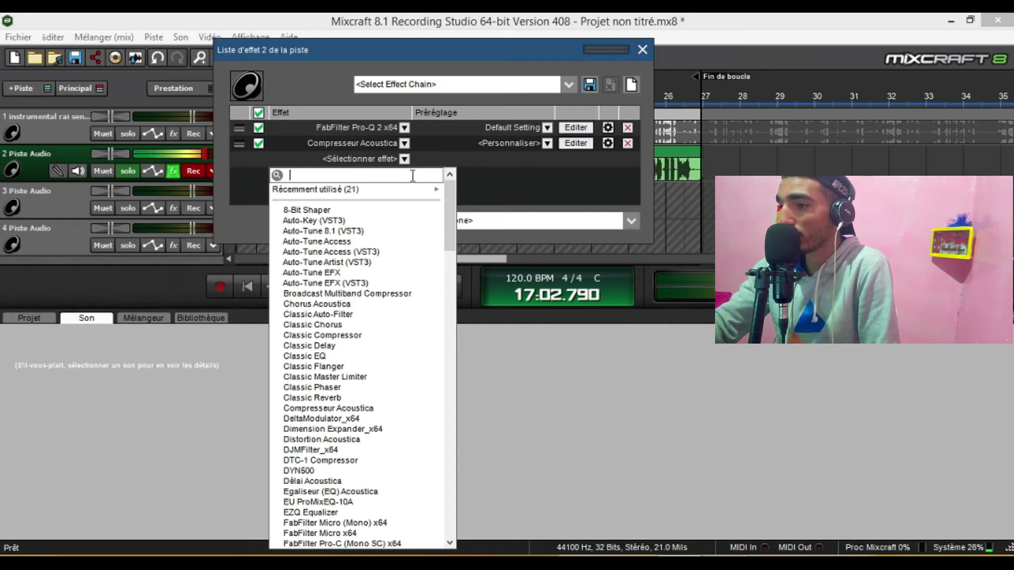
{"action": "type", "text": "re"}
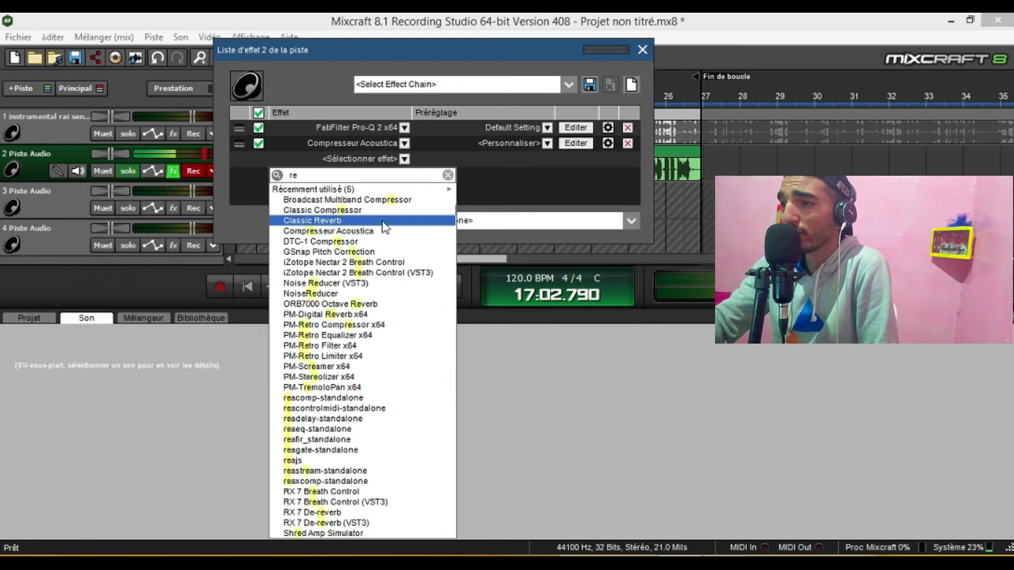
{"action": "left_click", "coordinate": [383, 221]}
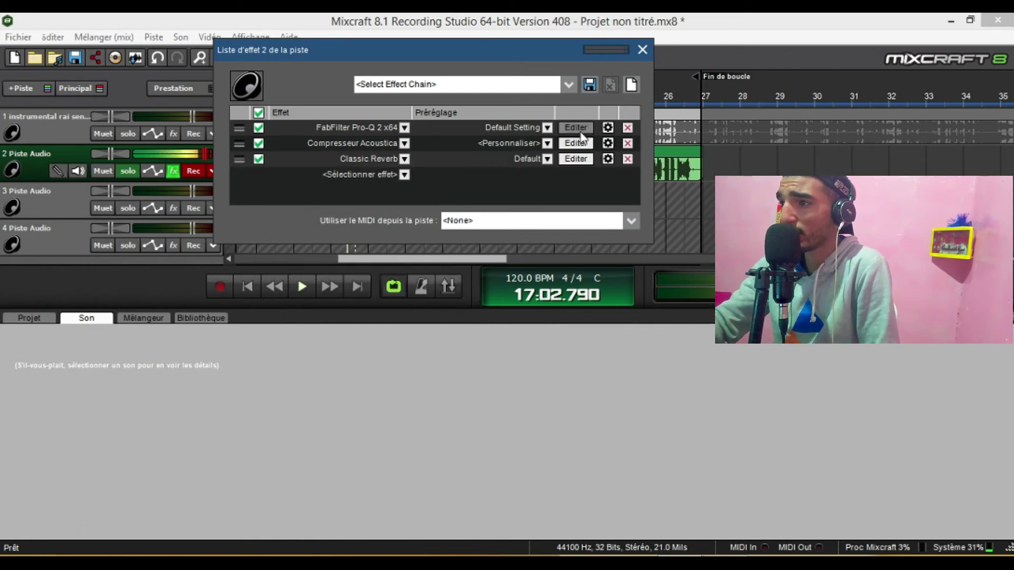
Step: Open Classic Reverb's editor and, while auditioning the voice, lower its output mix toward the direct signal to about 1.8:0.18
{"action": "left_click", "coordinate": [580, 157]}
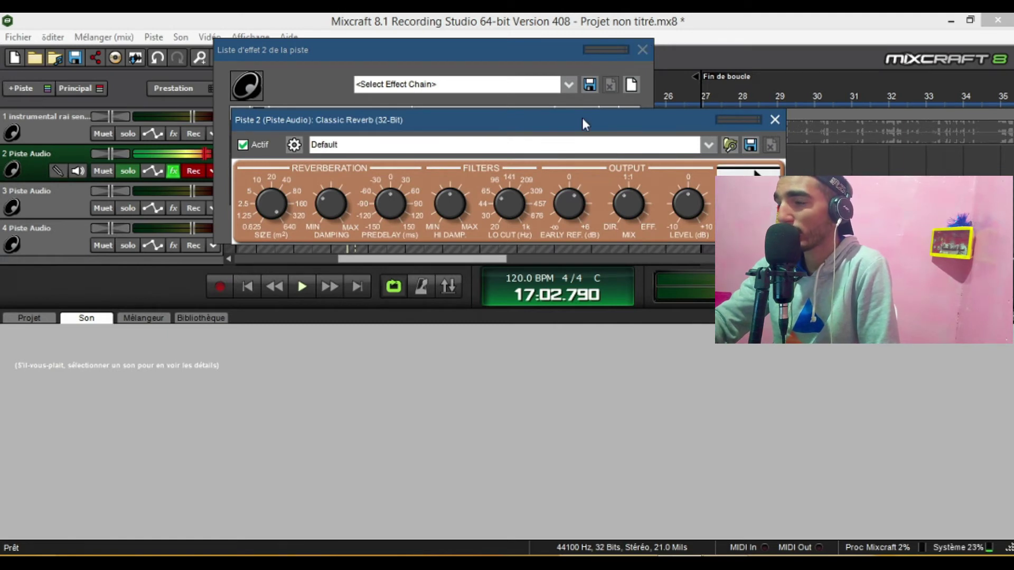
{"action": "left_click_drag", "start_coordinate": [582, 119], "coordinate": [512, 115]}
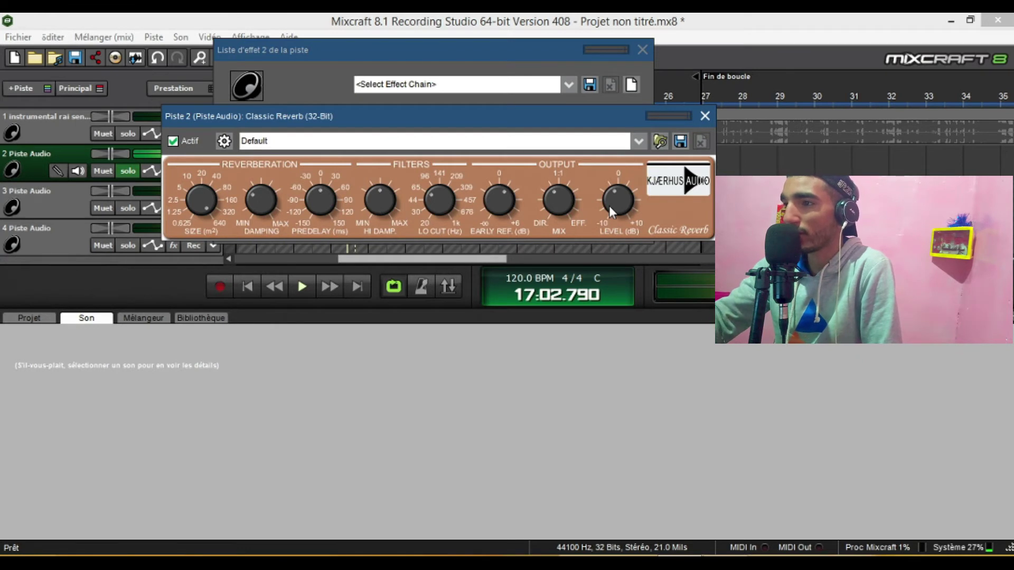
{"action": "key", "text": "space"}
{"action": "key", "text": "space"}
{"action": "left_click_drag", "start_coordinate": [557, 184], "coordinate": [551, 205]}
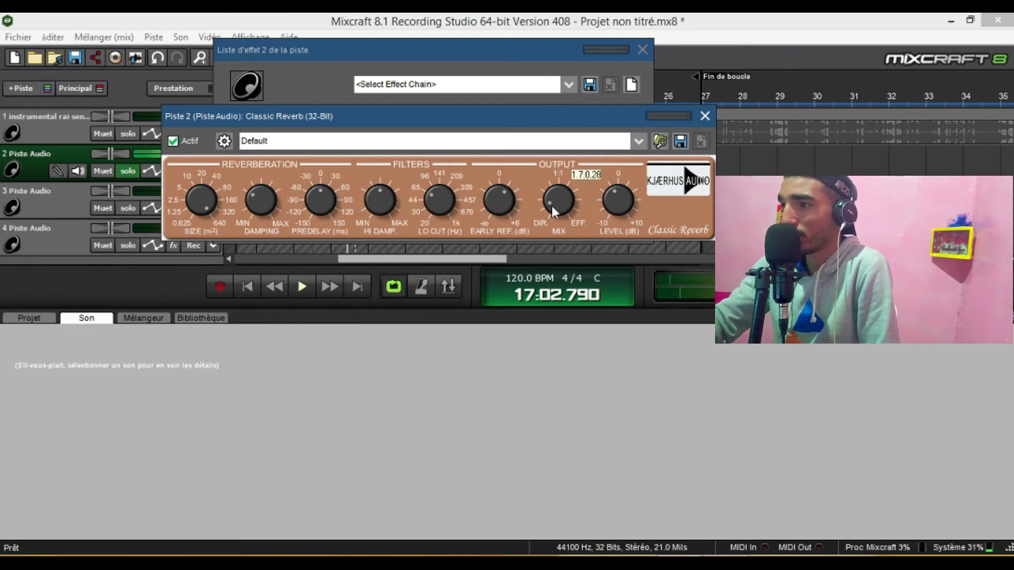
{"action": "key", "text": "space"}
{"action": "left_click", "coordinate": [551, 205]}
{"action": "left_click_drag", "start_coordinate": [619, 201], "coordinate": [619, 197]}
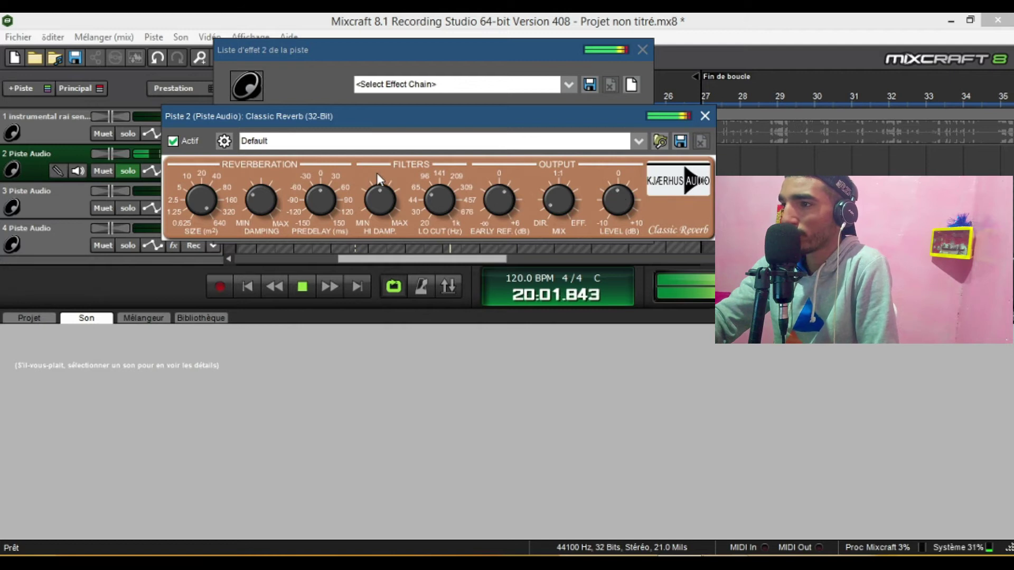
{"action": "key", "text": "space"}
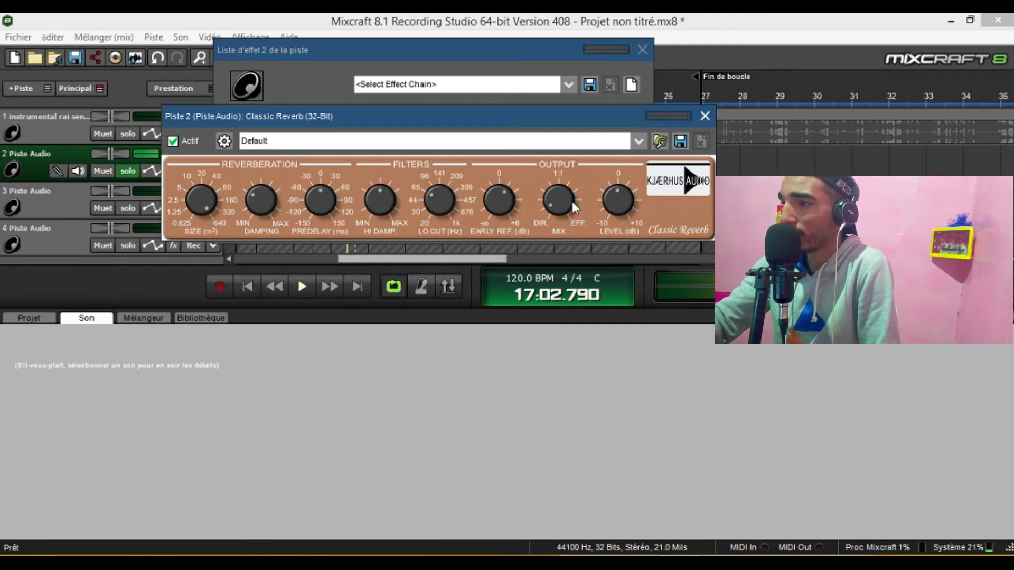
{"action": "key", "text": "space"}
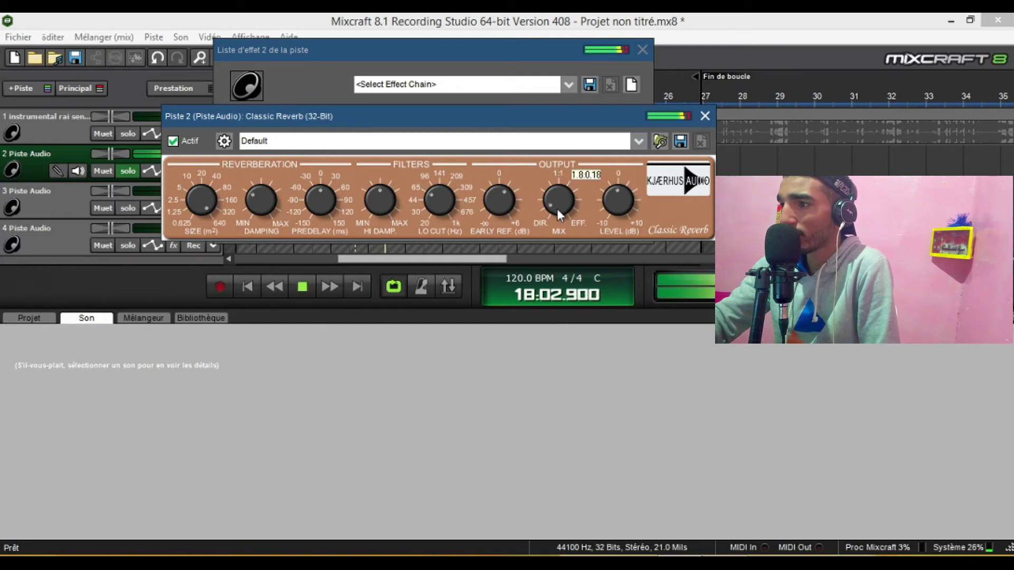
{"action": "key", "text": "space"}
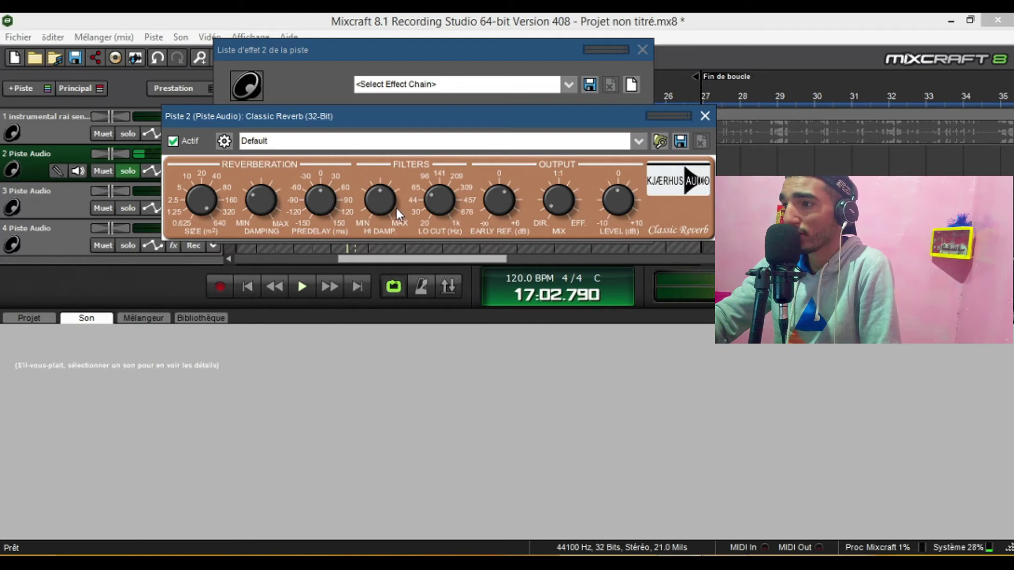
Step: Fine-tune Classic Reverb's low-cut filter and predelay during playback, then close its editor
{"action": "key", "text": "space"}
{"action": "mouse_move", "coordinate": [444, 195]}
{"action": "left_click_drag", "start_coordinate": [443, 196], "coordinate": [426, 207]}
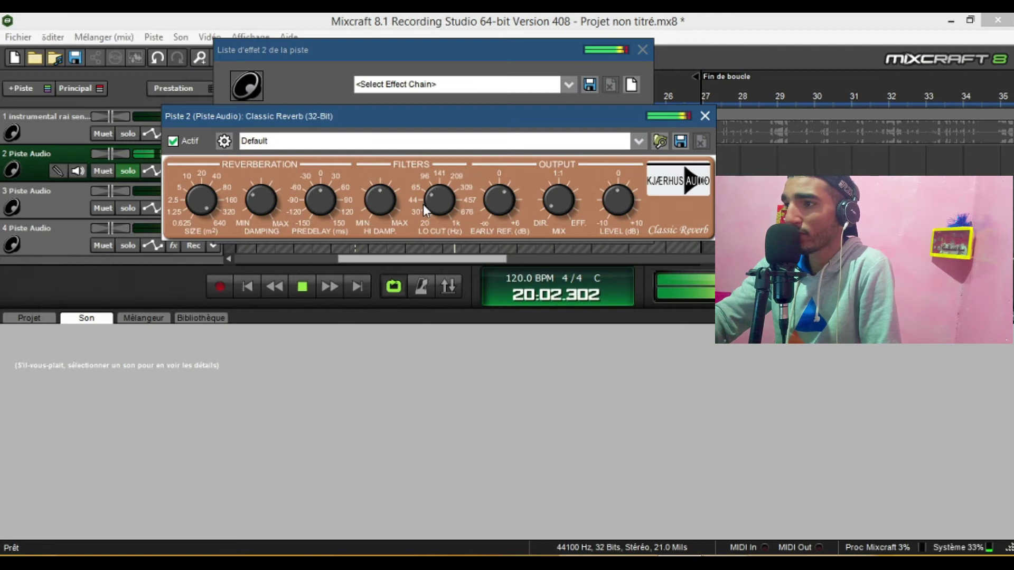
{"action": "key", "text": "space"}
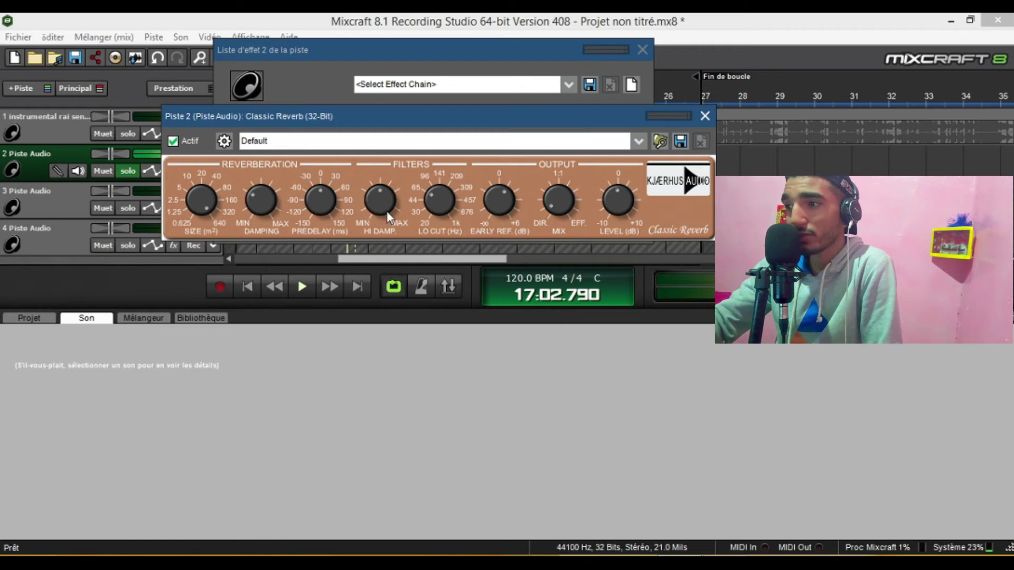
{"action": "key", "text": "space"}
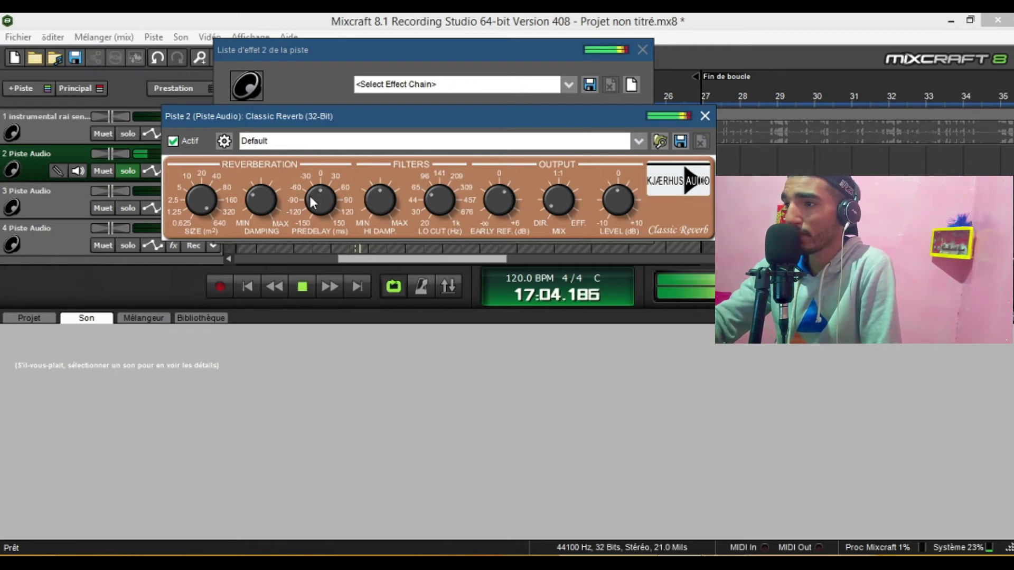
{"action": "mouse_move", "coordinate": [316, 205]}
{"action": "left_mouse_down"}
{"action": "mouse_move", "coordinate": [332, 180]}
{"action": "mouse_move", "coordinate": [321, 197]}
{"action": "left_mouse_up"}
{"action": "key", "text": "space"}
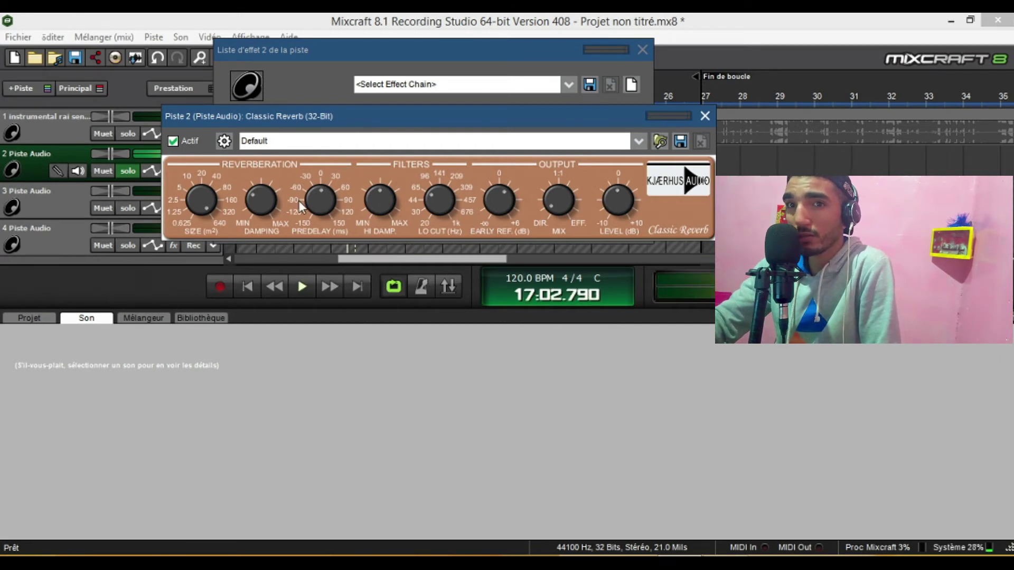
{"action": "left_click", "coordinate": [703, 121]}
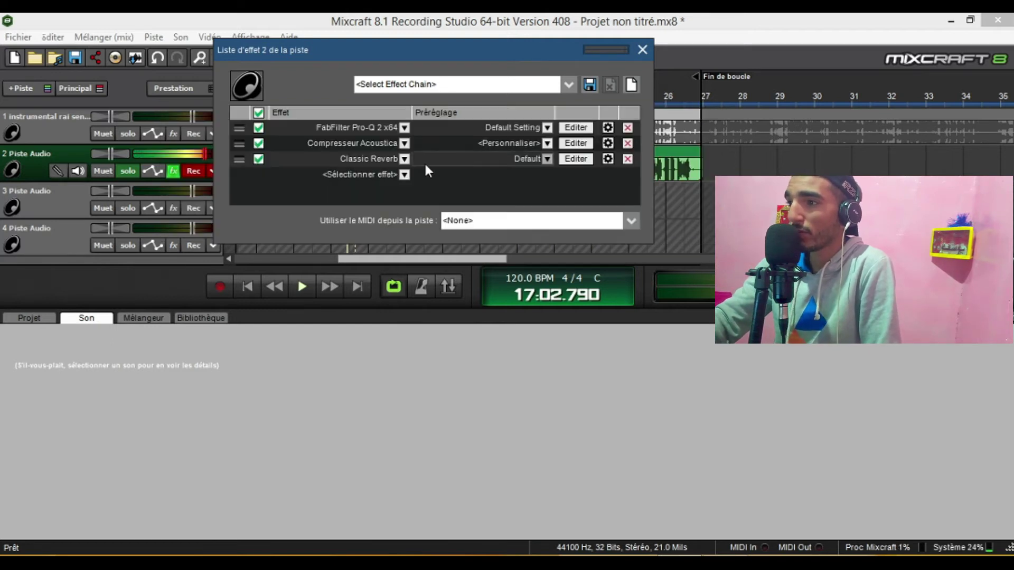
Step: Search the available effects for "del" and add Classic Delay after Classic Reverb
{"action": "left_click", "coordinate": [402, 176]}
{"action": "mouse_move", "coordinate": [391, 207]}
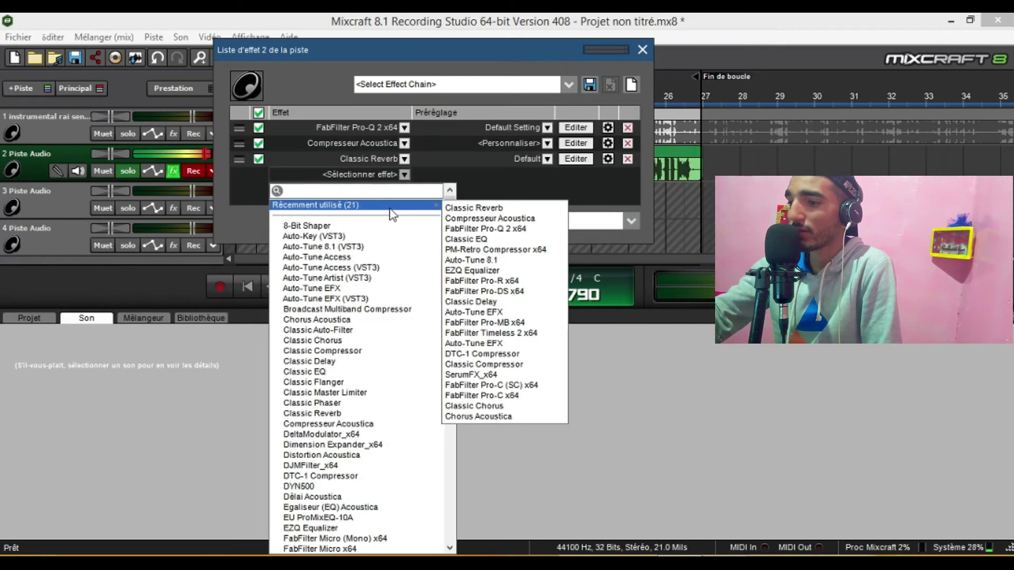
{"action": "left_click", "coordinate": [391, 190]}
{"action": "type", "text": "del"}
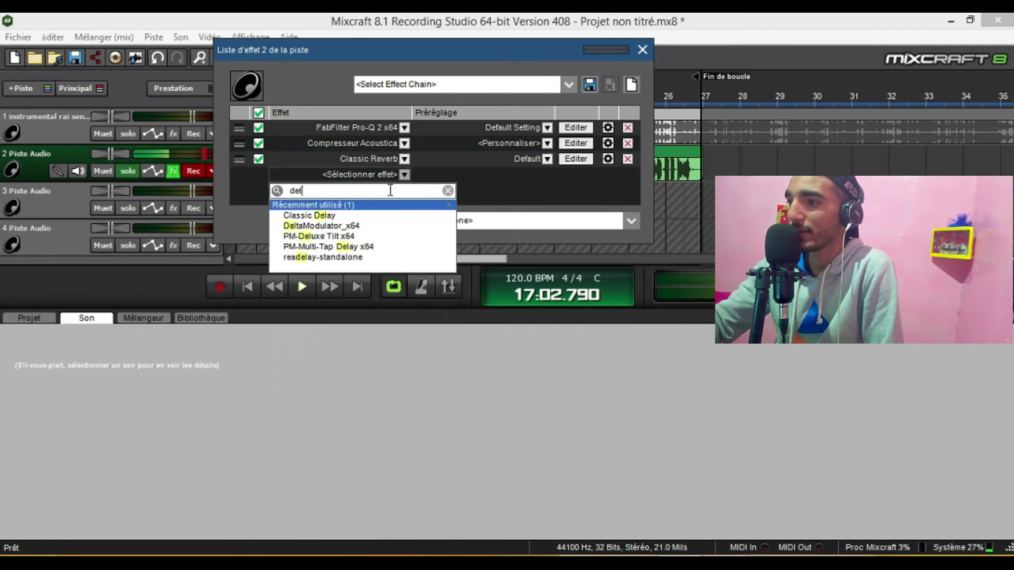
{"action": "left_click", "coordinate": [380, 217]}
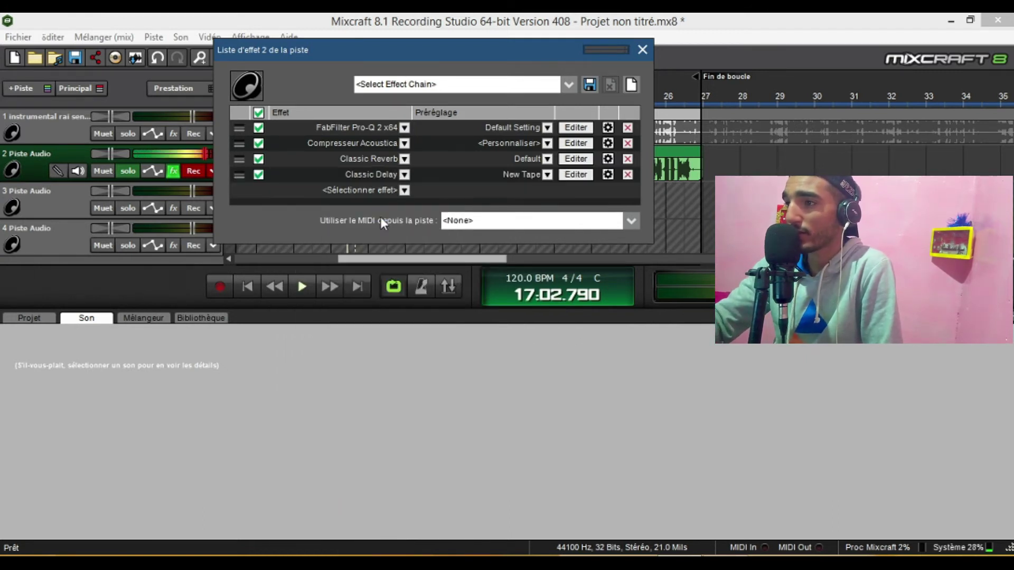
Step: Lower Classic Delay's output mix toward the direct signal, fine-tune its feedback level while auditioning the voice, and close its editor
{"action": "left_click", "coordinate": [576, 176]}
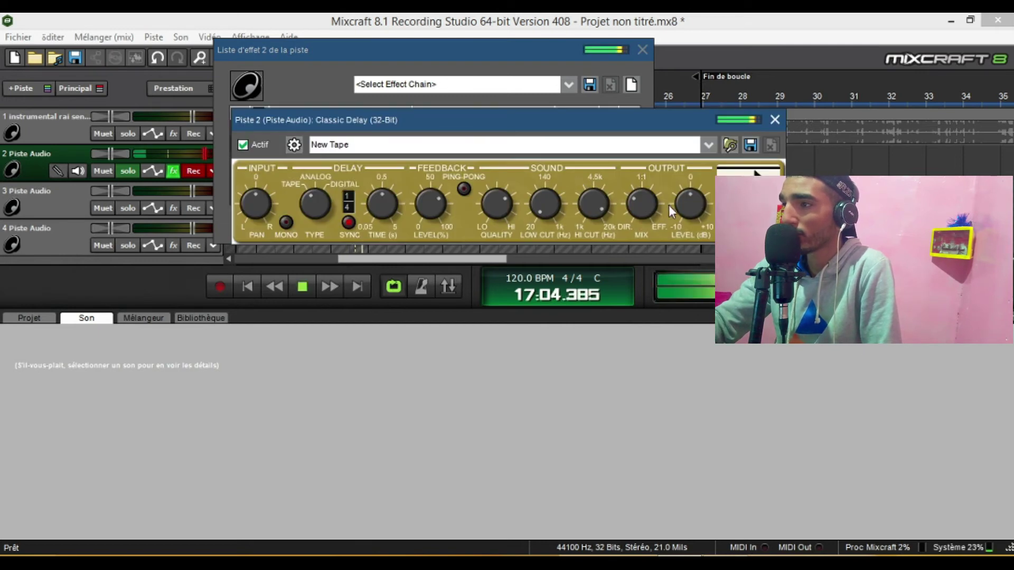
{"action": "left_click_drag", "start_coordinate": [639, 206], "coordinate": [632, 217]}
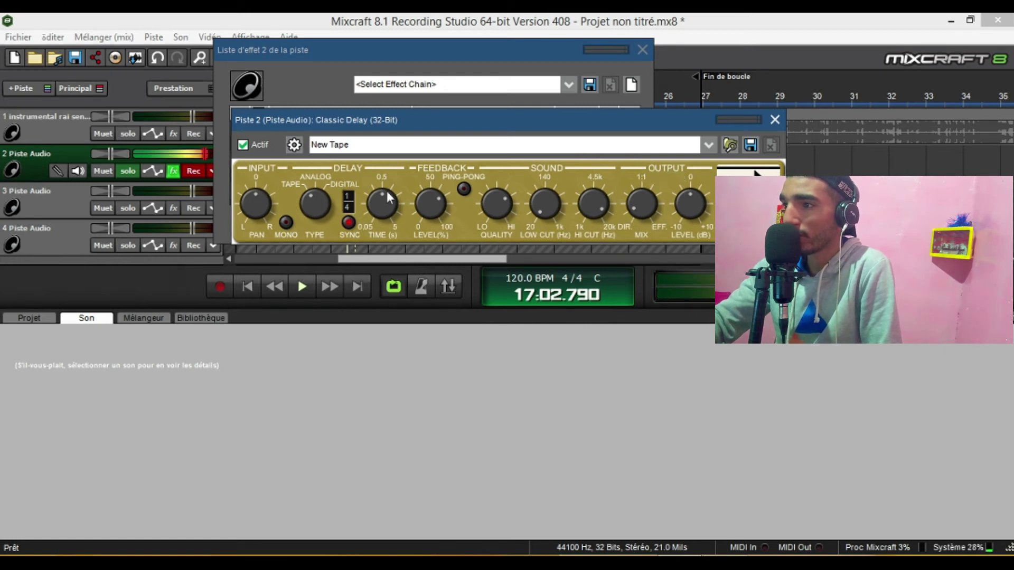
{"action": "mouse_move", "coordinate": [428, 200]}
{"action": "left_mouse_down"}
{"action": "mouse_move", "coordinate": [417, 226]}
{"action": "mouse_move", "coordinate": [428, 192]}
{"action": "mouse_move", "coordinate": [429, 201]}
{"action": "left_mouse_up"}
{"action": "key", "text": "space"}
{"action": "left_click_drag", "start_coordinate": [647, 207], "coordinate": [646, 204]}
{"action": "key", "text": "space"}
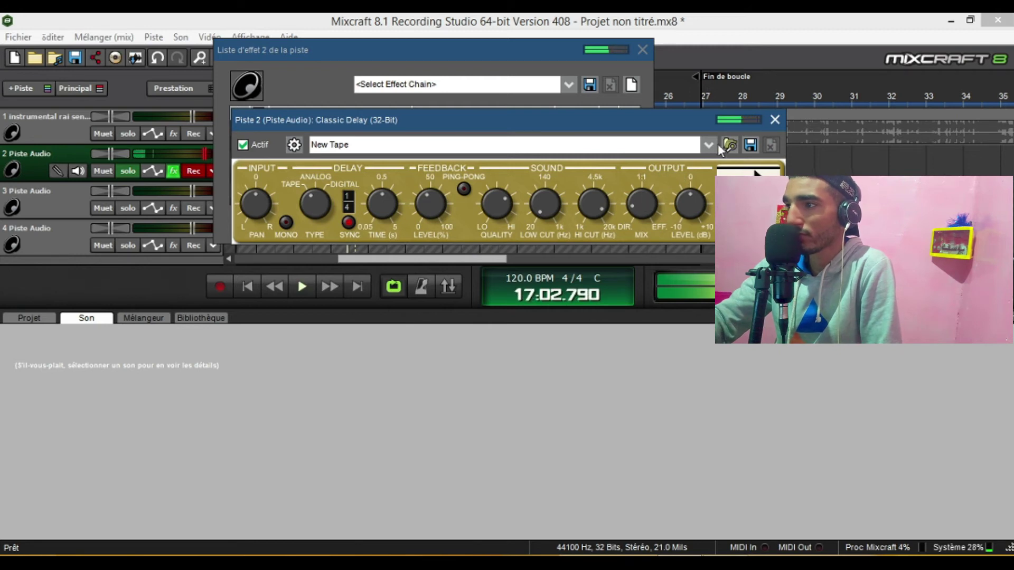
{"action": "left_click", "coordinate": [774, 120]}
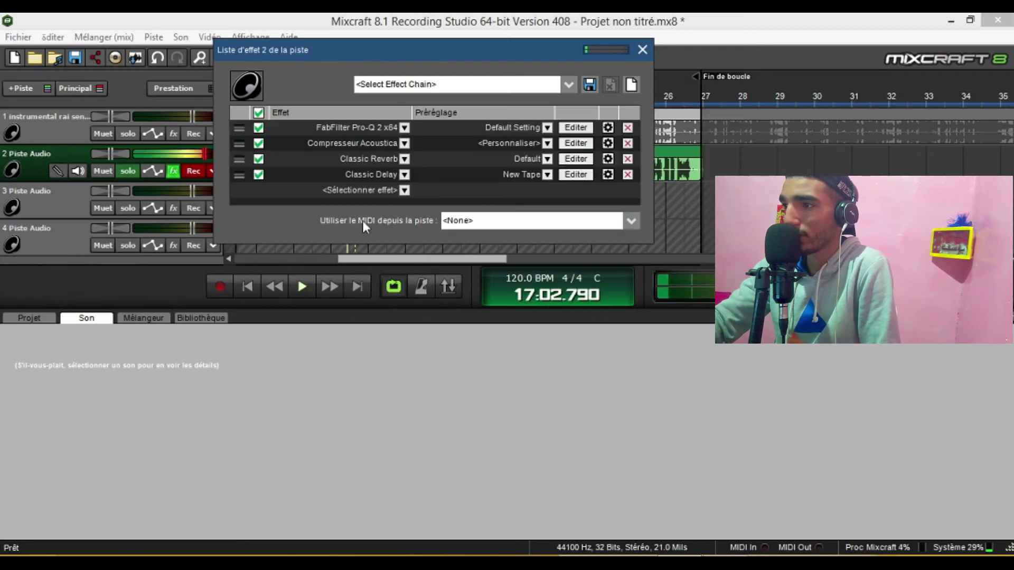
Step: Search the available effects for "eq" and add Classic EQ after Classic Delay
{"action": "left_click", "coordinate": [403, 191]}
{"action": "type", "text": "eq"}
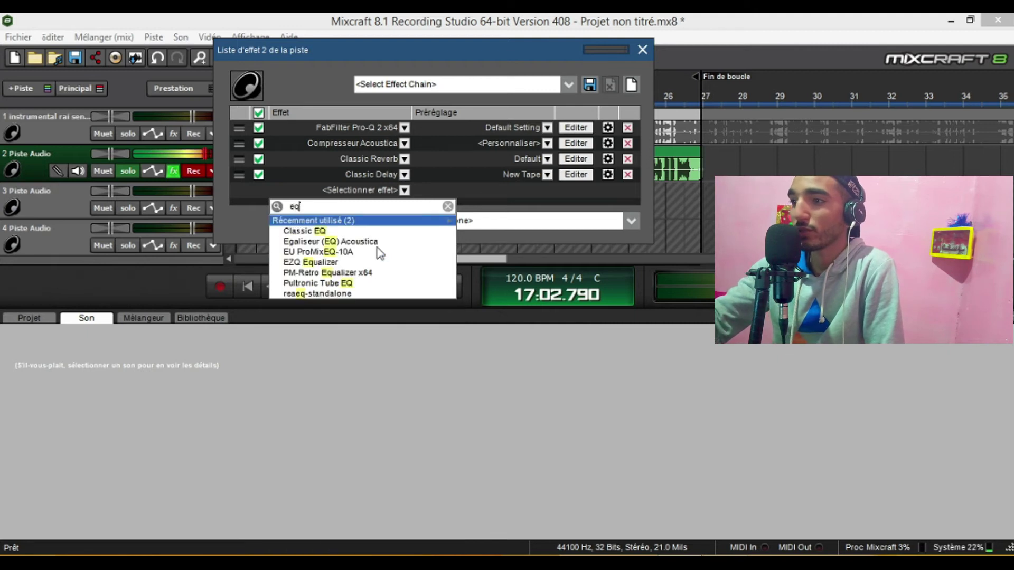
{"action": "left_click", "coordinate": [374, 230]}
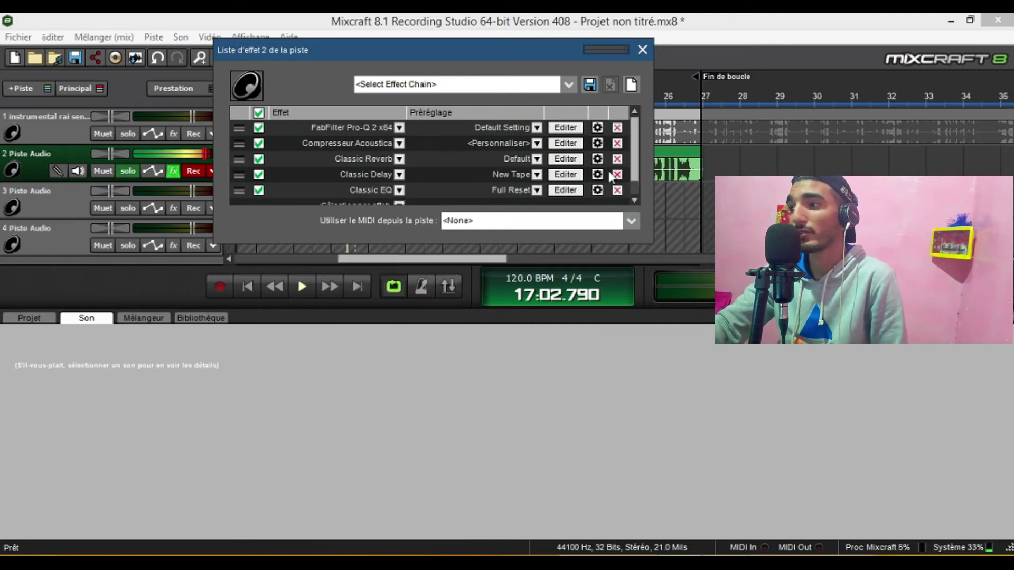
{"action": "left_click", "coordinate": [638, 189]}
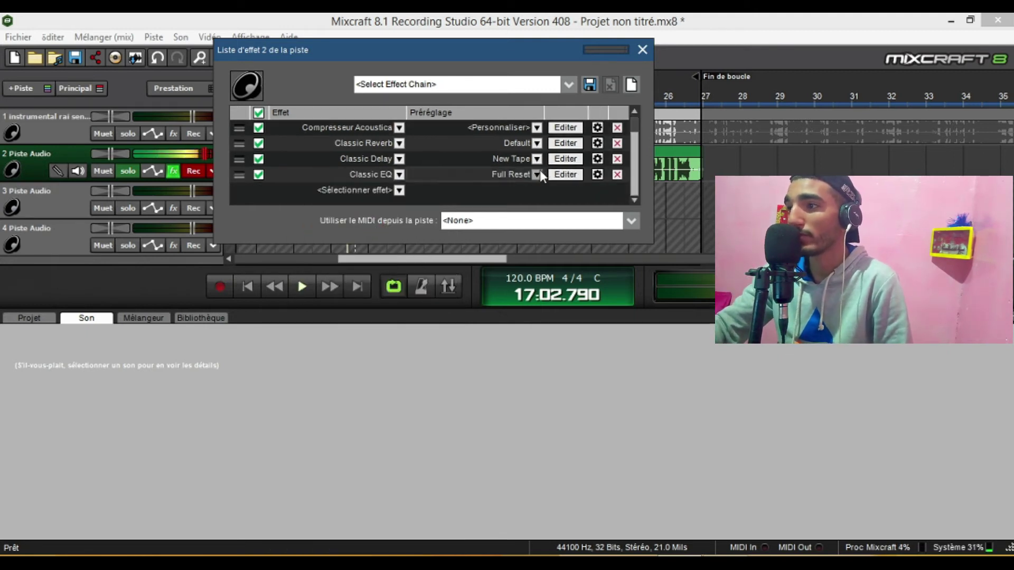
Step: In Classic EQ, cut 20 Hz by about 5.5 dB and 63 Hz by 2.5 dB, and boost 630 Hz by about 2.5 dB and 20 kHz by 3 dB
{"action": "left_click", "coordinate": [569, 172]}
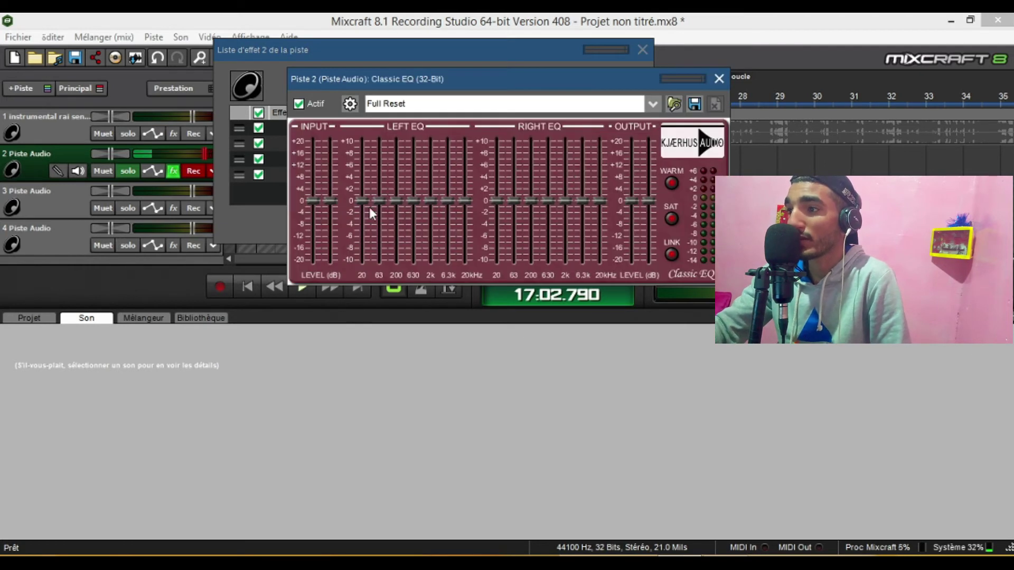
{"action": "left_click_drag", "start_coordinate": [364, 201], "coordinate": [365, 233]}
{"action": "left_click_drag", "start_coordinate": [382, 200], "coordinate": [413, 176]}
{"action": "key", "text": "space"}
{"action": "mouse_move", "coordinate": [395, 216]}
{"action": "left_mouse_down"}
{"action": "mouse_move", "coordinate": [431, 172]}
{"action": "mouse_move", "coordinate": [434, 190]}
{"action": "mouse_move", "coordinate": [446, 168]}
{"action": "mouse_move", "coordinate": [468, 196]}
{"action": "mouse_move", "coordinate": [465, 180]}
{"action": "mouse_move", "coordinate": [430, 205]}
{"action": "mouse_move", "coordinate": [414, 186]}
{"action": "mouse_move", "coordinate": [379, 216]}
{"action": "mouse_move", "coordinate": [379, 192]}
{"action": "mouse_move", "coordinate": [379, 217]}
{"action": "left_mouse_up"}
{"action": "key", "text": "space"}
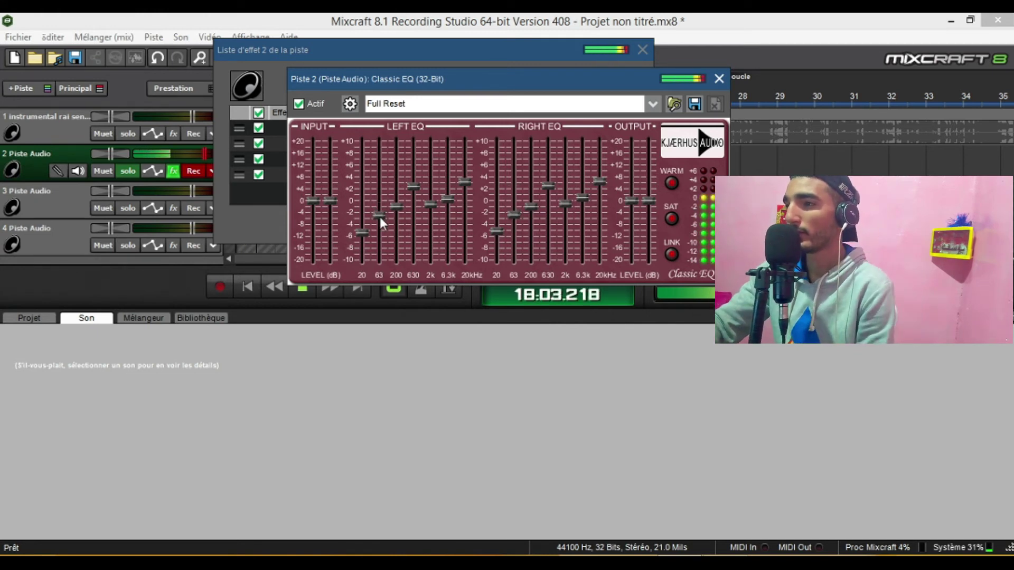
Step: During playback, set Classic EQ's 63 Hz band to about +6 dB, 200 Hz to -3.5 dB and 630 Hz to +1 dB, then close its editor
{"action": "left_click_drag", "start_coordinate": [379, 214], "coordinate": [375, 166]}
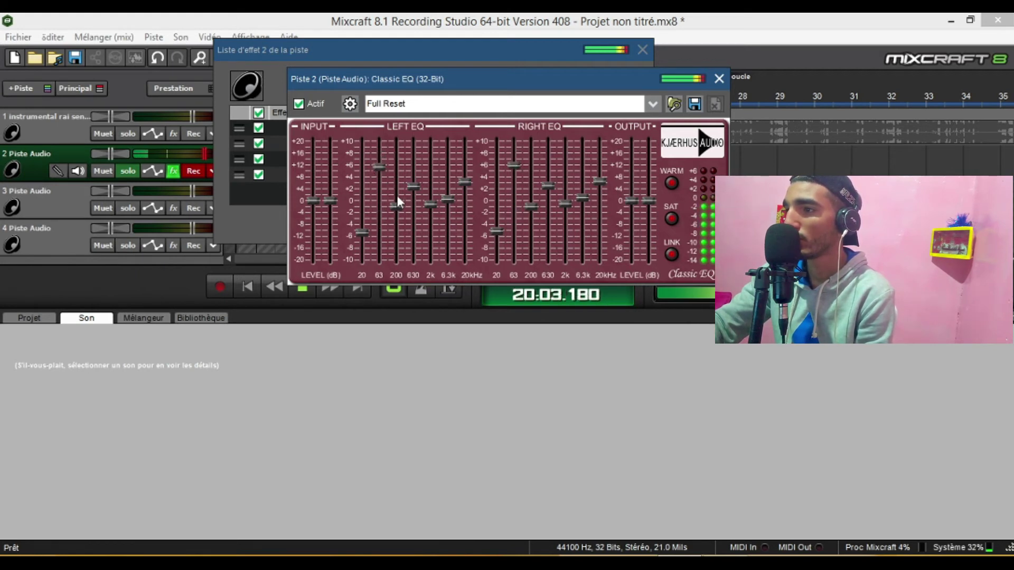
{"action": "left_click_drag", "start_coordinate": [396, 207], "coordinate": [413, 198]}
{"action": "key", "text": "space"}
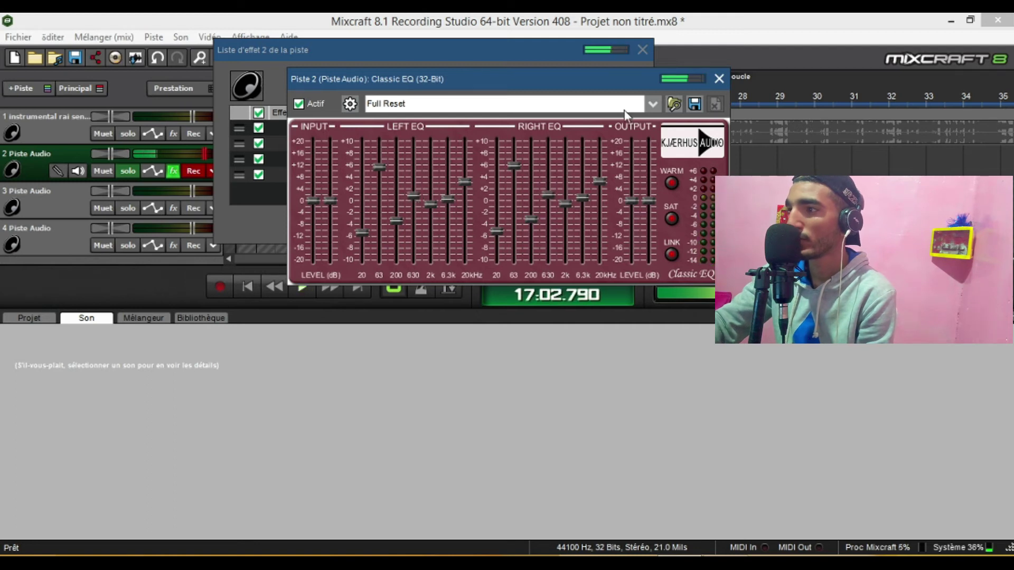
{"action": "left_click", "coordinate": [718, 79]}
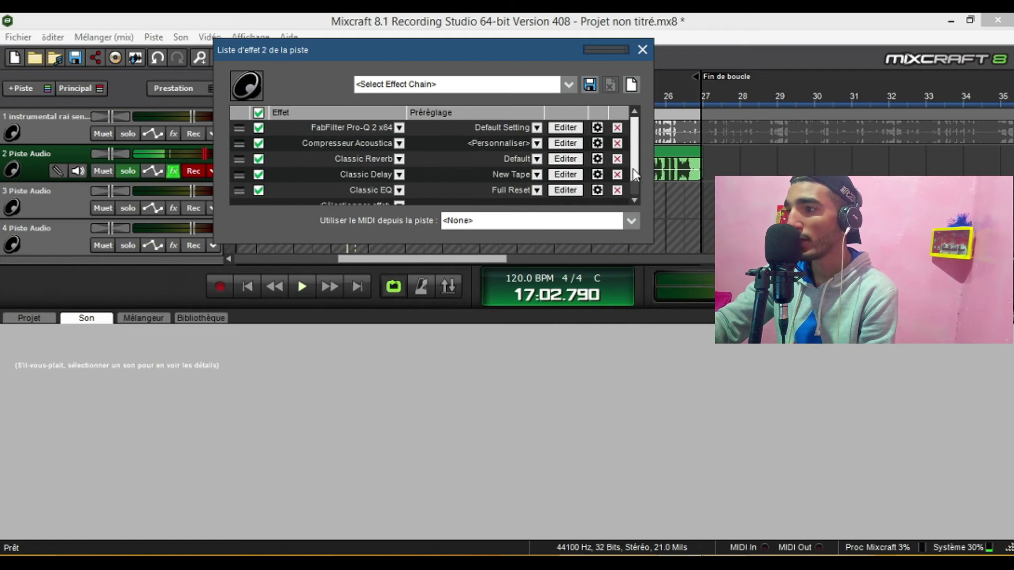
Step: Add FabFilter Pro-DS x64 from the recently used effects after Classic EQ on the voice track
{"action": "left_click_drag", "start_coordinate": [635, 174], "coordinate": [635, 199]}
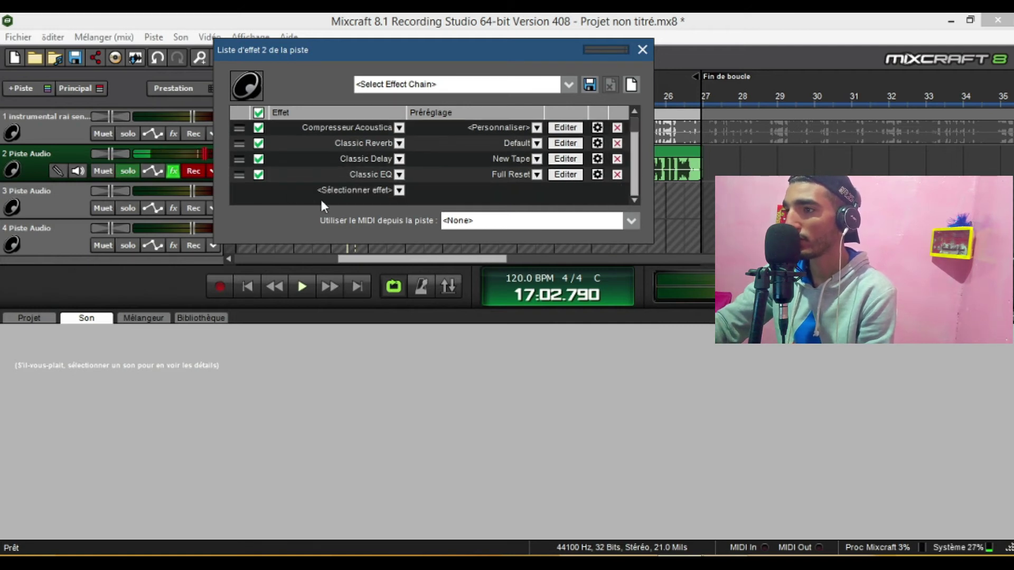
{"action": "left_click", "coordinate": [389, 188]}
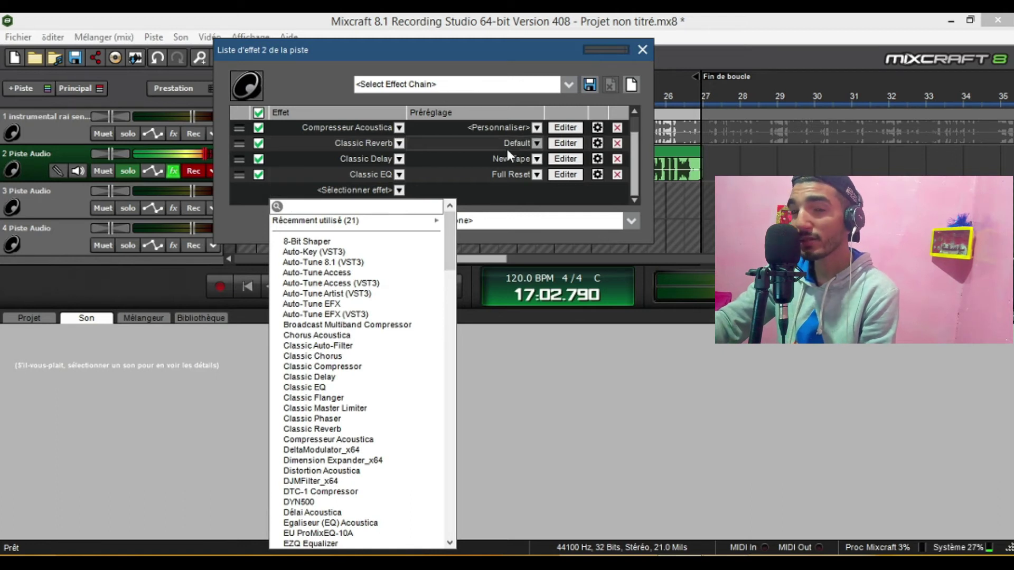
{"action": "left_click_drag", "start_coordinate": [449, 242], "coordinate": [450, 218]}
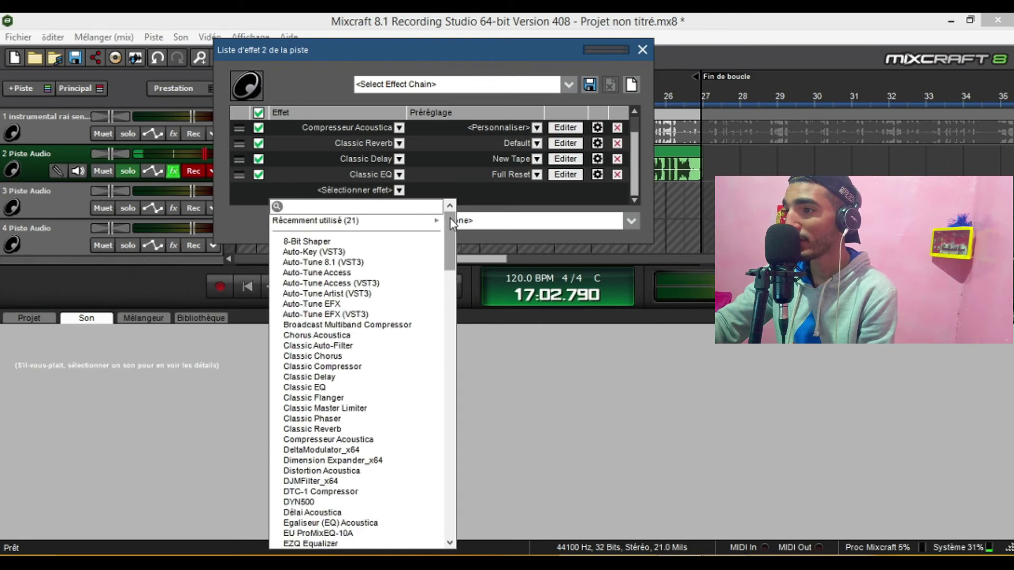
{"action": "mouse_move", "coordinate": [411, 228]}
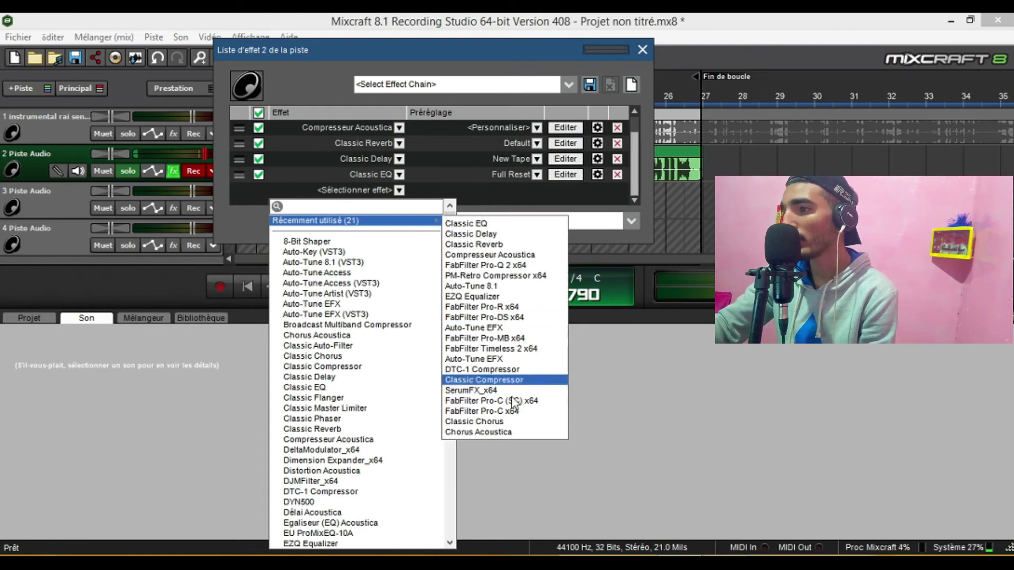
{"action": "left_click", "coordinate": [482, 317]}
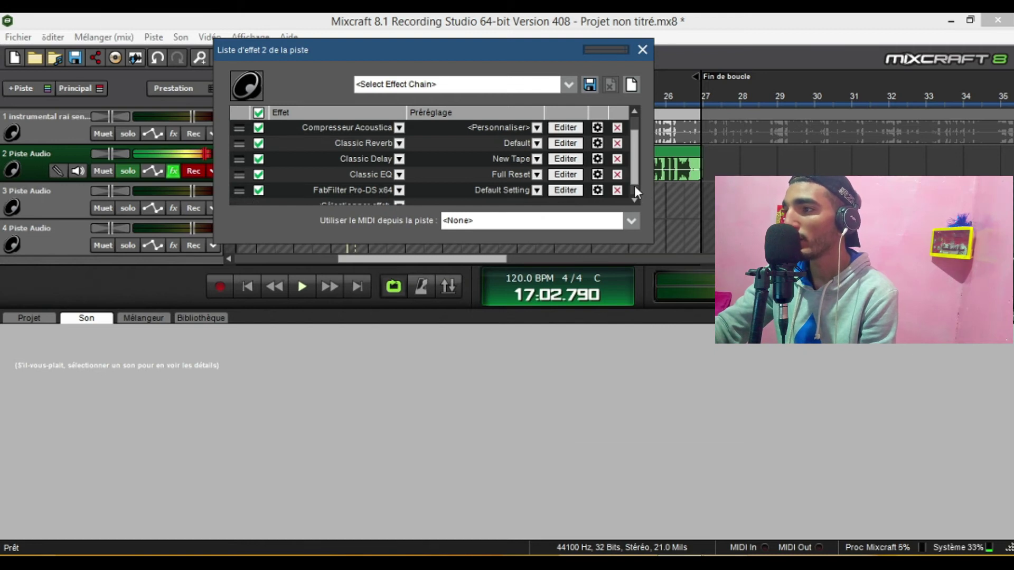
Step: In FabFilter Pro-DS, lower the band's lower frequency to 4.132 kHz, raise the threshold, set the range to about 8.27 dB, and start playback
{"action": "scroll", "coordinate": [635, 185], "scroll_direction": "down", "scroll_amount": 1}
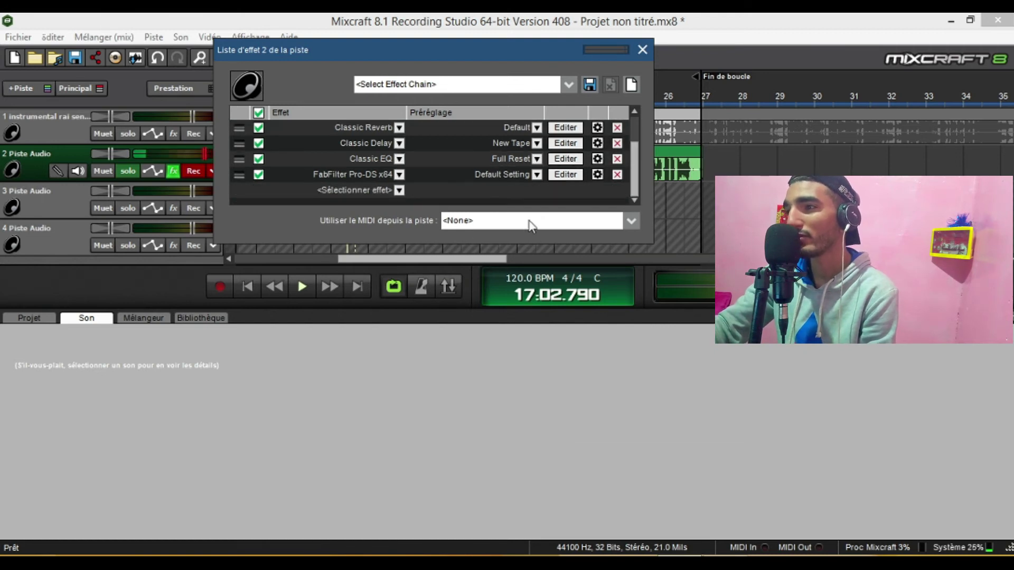
{"action": "left_click", "coordinate": [570, 175]}
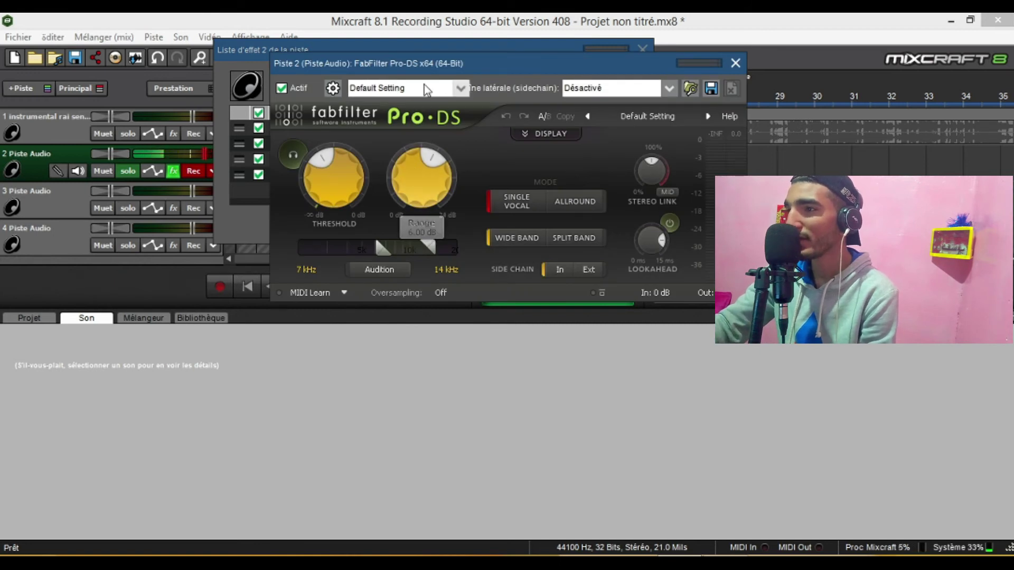
{"action": "left_click_drag", "start_coordinate": [443, 63], "coordinate": [359, 49]}
{"action": "left_click_drag", "start_coordinate": [234, 182], "coordinate": [235, 178]}
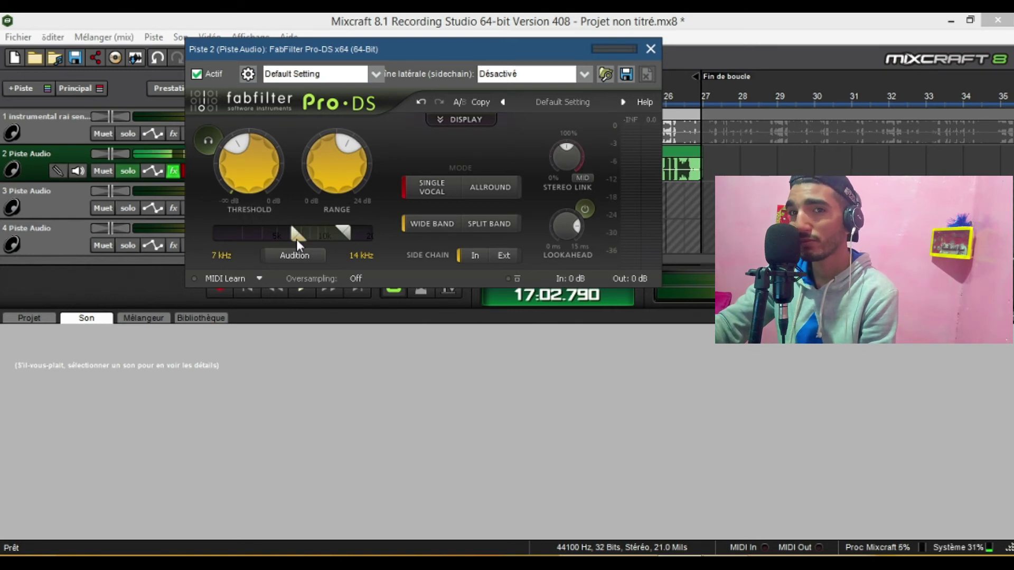
{"action": "left_click_drag", "start_coordinate": [297, 239], "coordinate": [264, 237]}
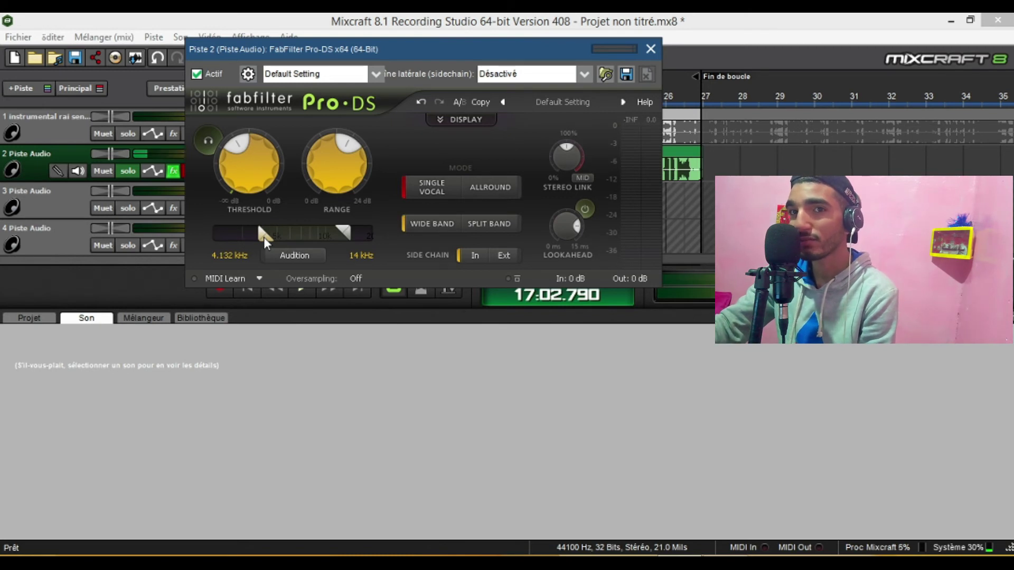
{"action": "mouse_move", "coordinate": [247, 155]}
{"action": "left_click_drag", "start_coordinate": [247, 155], "coordinate": [247, 139]}
{"action": "left_click_drag", "start_coordinate": [337, 153], "coordinate": [337, 134]}
{"action": "key", "text": "space"}
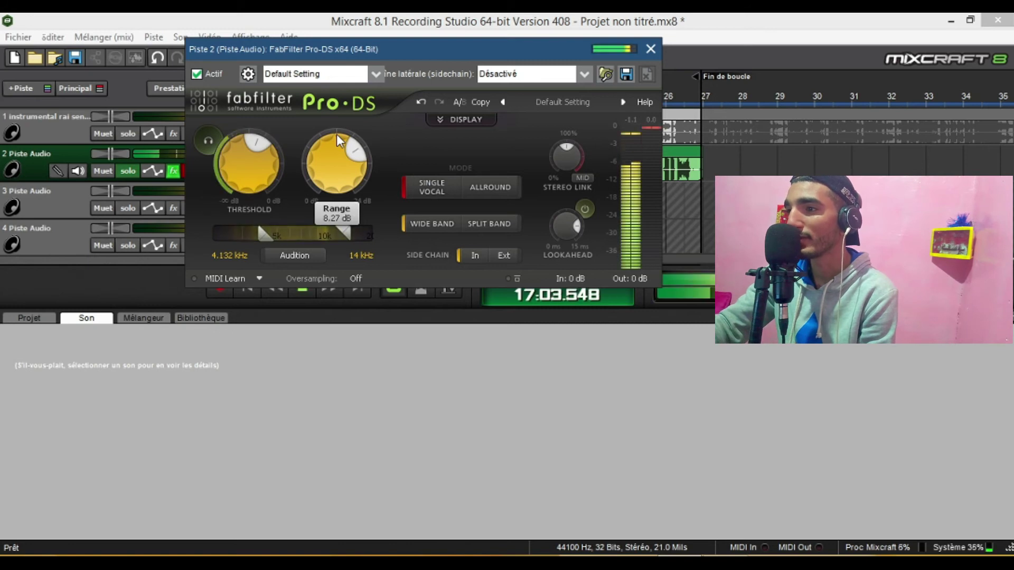
Step: While auditioning, raise Pro-DS's threshold further, set its range to about 16.31 dB and its band to 2.92–12.13 kHz, then close its editor
{"action": "left_click_drag", "start_coordinate": [264, 154], "coordinate": [268, 109]}
{"action": "mouse_move", "coordinate": [322, 148]}
{"action": "left_click_drag", "start_coordinate": [321, 149], "coordinate": [325, 118]}
{"action": "mouse_move", "coordinate": [270, 231]}
{"action": "left_mouse_down"}
{"action": "mouse_move", "coordinate": [251, 234]}
{"action": "mouse_move", "coordinate": [279, 234]}
{"action": "left_mouse_up"}
{"action": "mouse_move", "coordinate": [258, 170]}
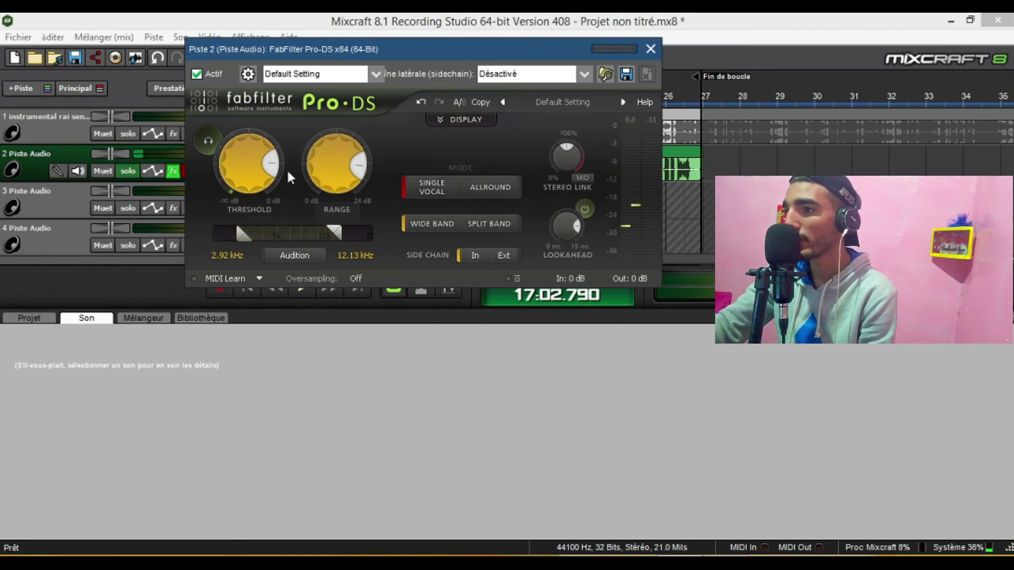
{"action": "double_click", "coordinate": [337, 164]}
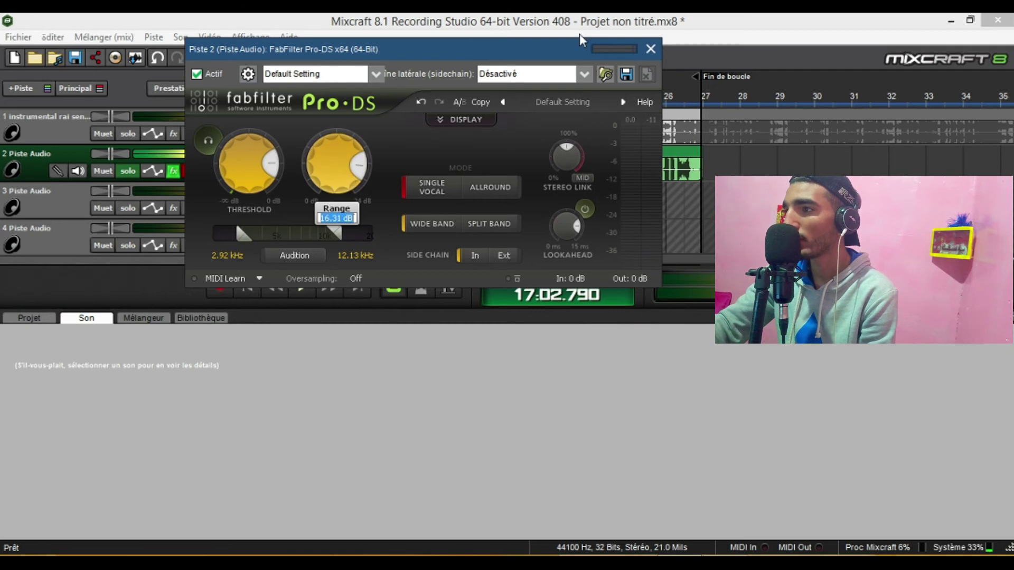
{"action": "left_click", "coordinate": [650, 49]}
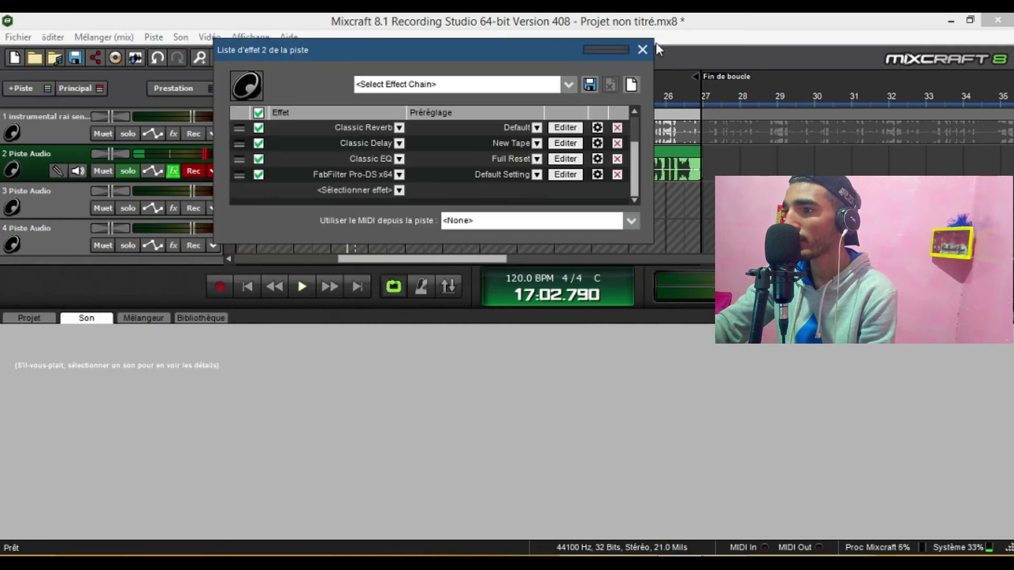
Step: Add Auto-Tune EFX after FabFilter Pro-DS and turn off solo on the voice track
{"action": "left_click", "coordinate": [399, 190]}
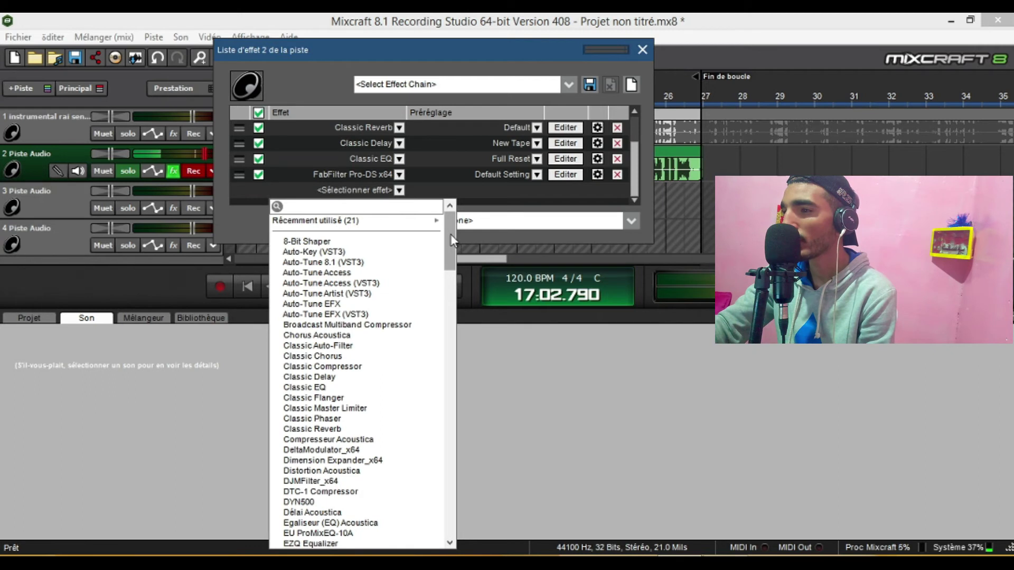
{"action": "scroll", "coordinate": [451, 234], "scroll_direction": "down", "scroll_amount": 1}
{"action": "left_click", "coordinate": [348, 298]}
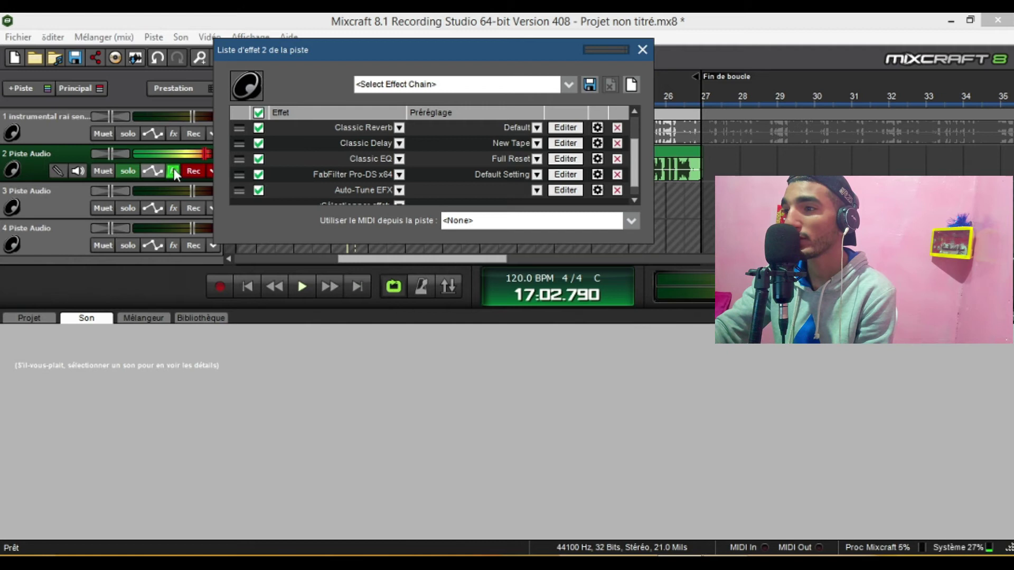
{"action": "left_click", "coordinate": [135, 170]}
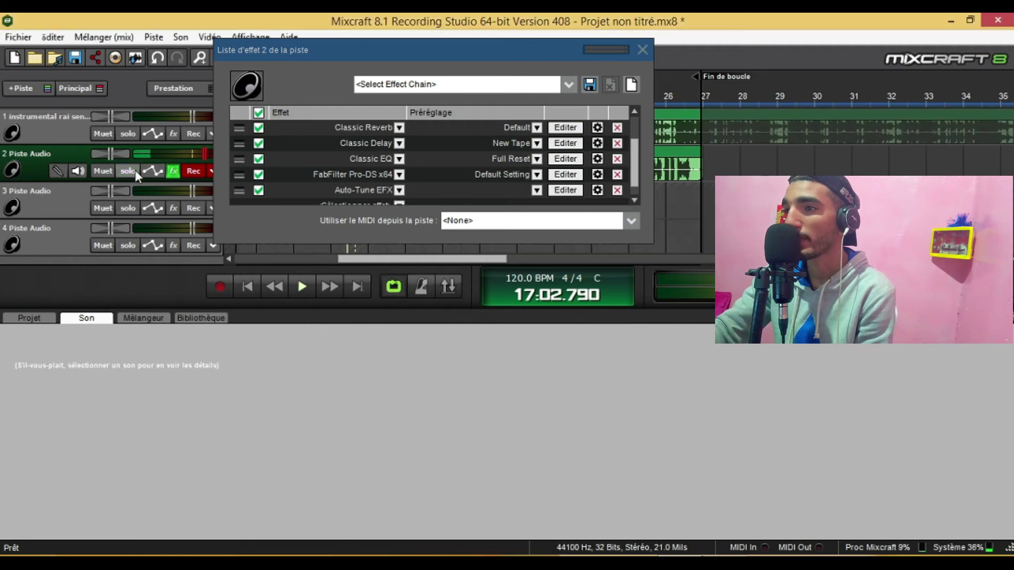
{"action": "left_click", "coordinate": [499, 43]}
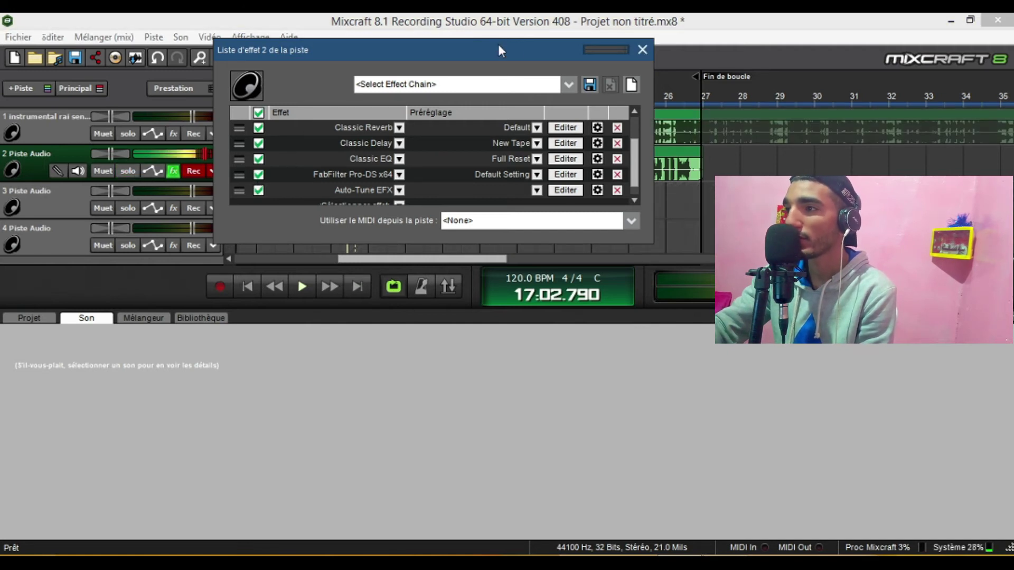
Step: Open Auto-Tune EFX's editor, close the effects list, and set the retune speed to 0
{"action": "left_click", "coordinate": [567, 189]}
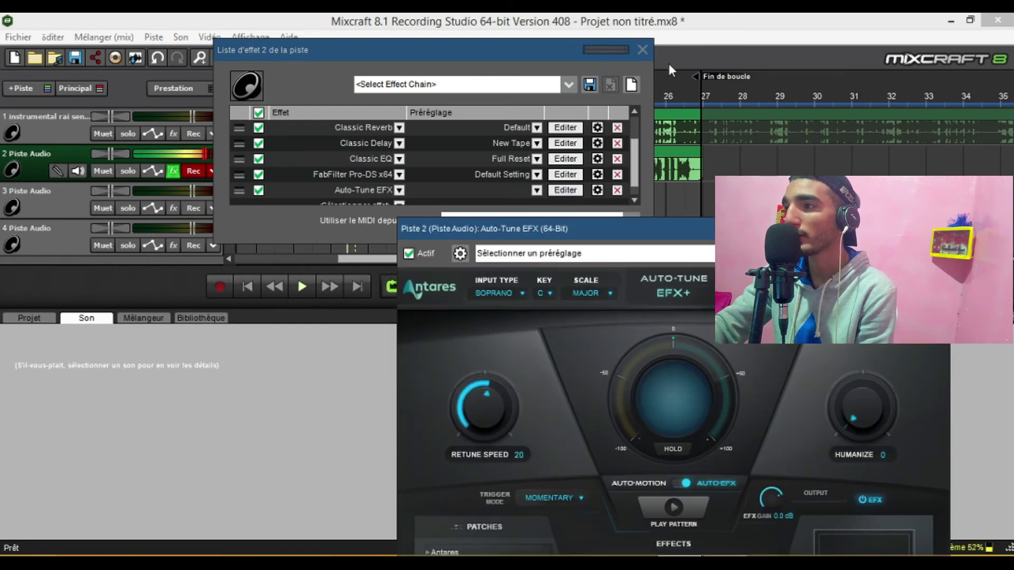
{"action": "left_click", "coordinate": [644, 50]}
{"action": "left_click_drag", "start_coordinate": [617, 239], "coordinate": [499, 182]}
{"action": "left_click_drag", "start_coordinate": [360, 354], "coordinate": [404, 244]}
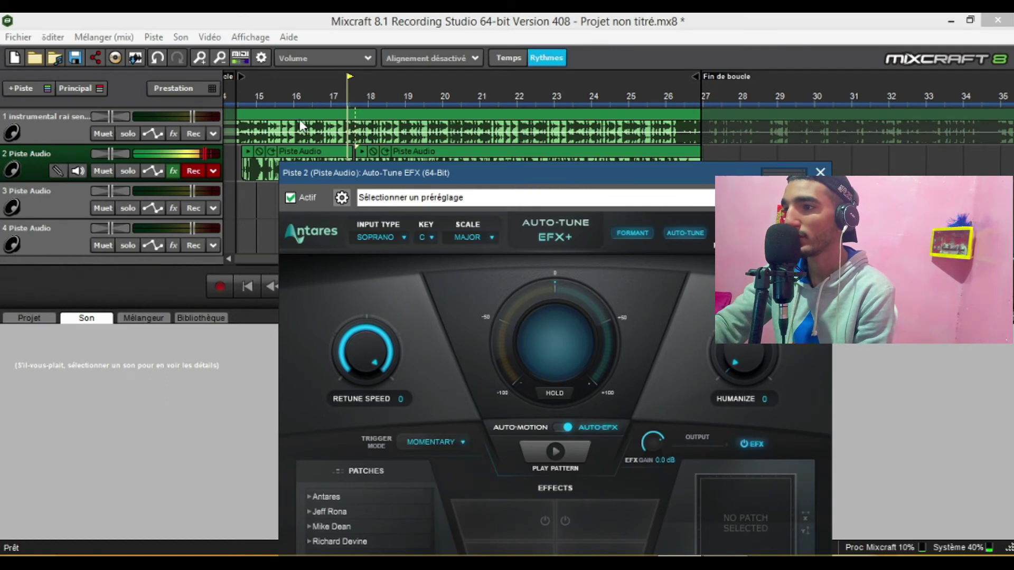
Step: Deactivate Auto-Tune EFX and play the full mix from the start of the loop
{"action": "left_click", "coordinate": [236, 94]}
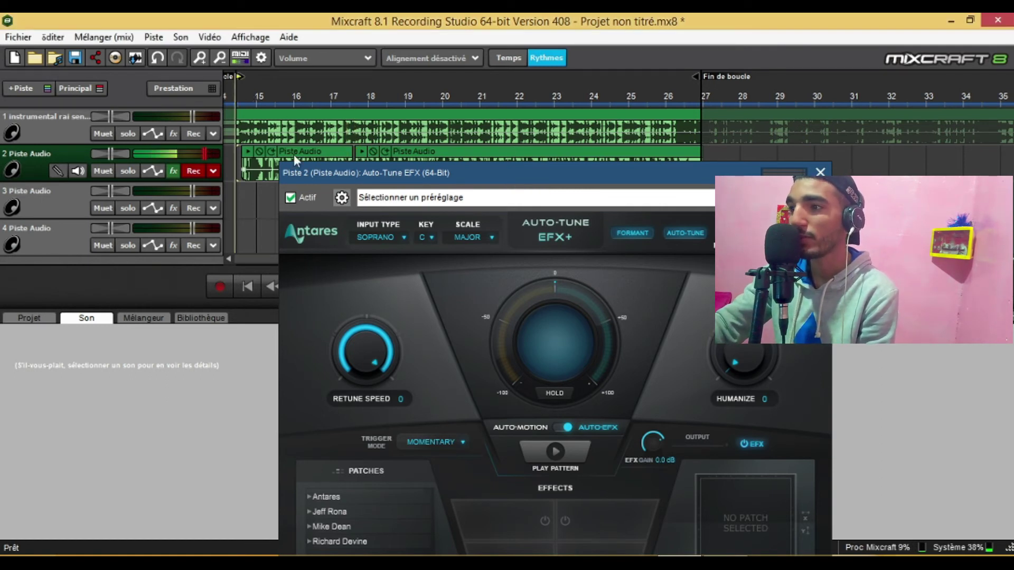
{"action": "left_click", "coordinate": [291, 198]}
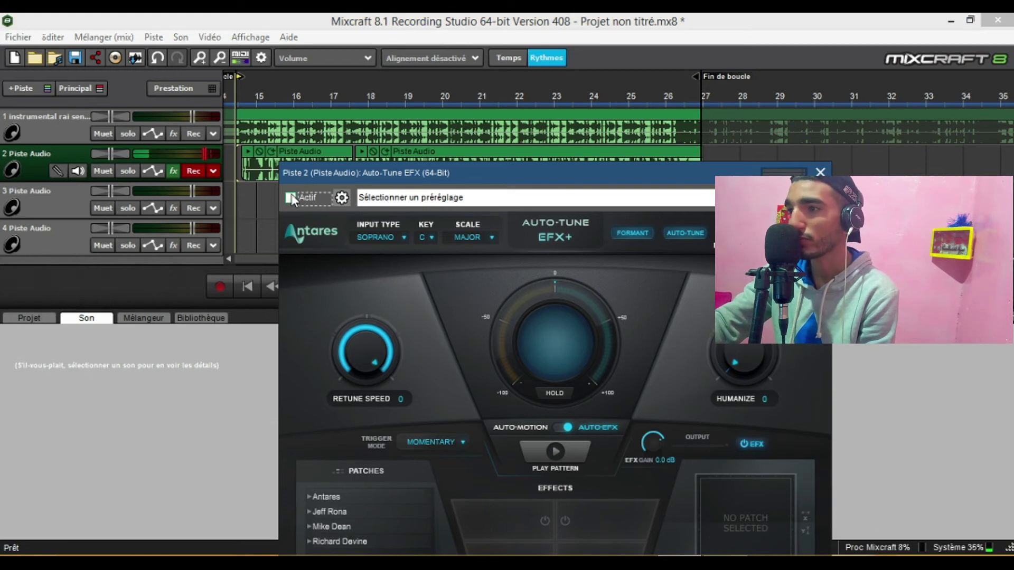
{"action": "key", "text": "space"}
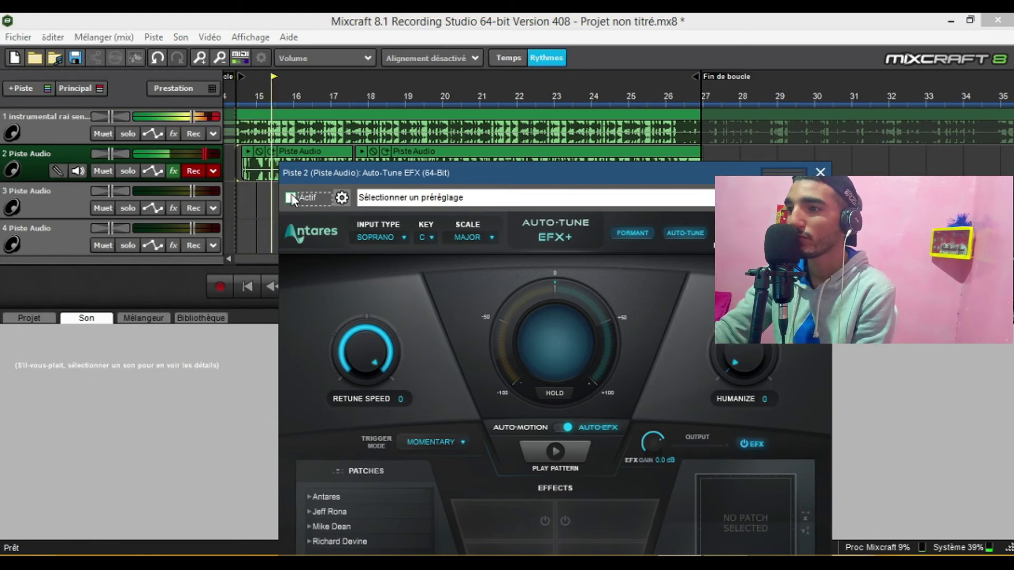
Step: Lower the instrumental track's volume slightly, set the voice track's input level to about 83%, and disarm the voice track for recording
{"action": "left_click", "coordinate": [185, 116]}
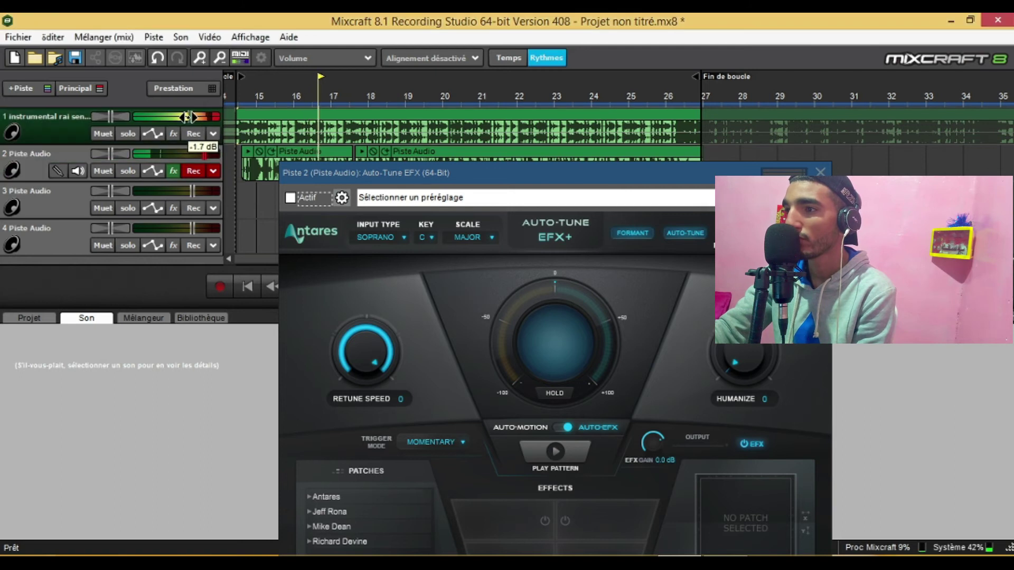
{"action": "left_click", "coordinate": [204, 153]}
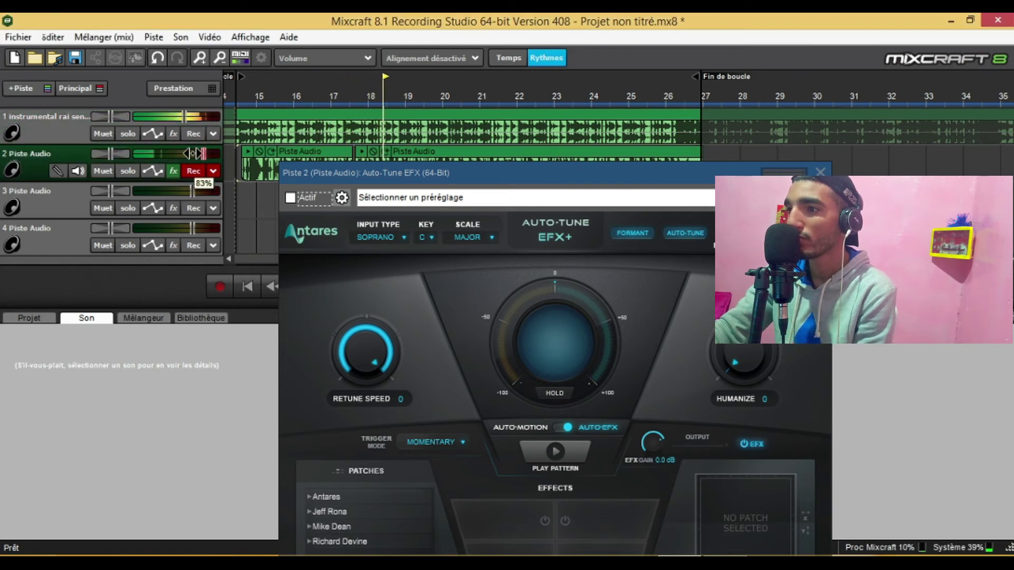
{"action": "left_click", "coordinate": [195, 168]}
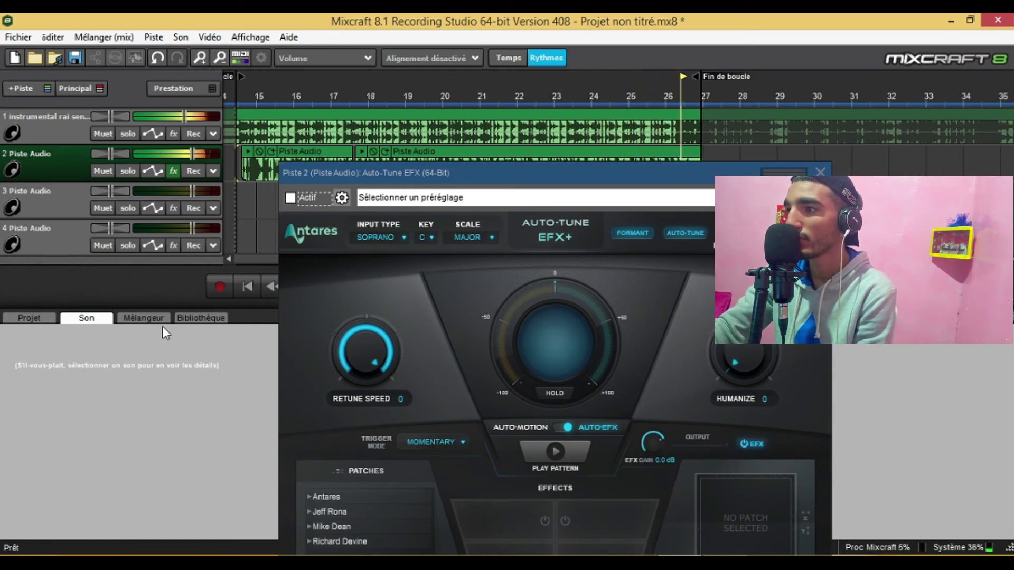
Step: During playback, fine-tune Classic Delay's feedback level, set its output mix to about 1.7:0.26, and close its editor
{"action": "left_click", "coordinate": [179, 166]}
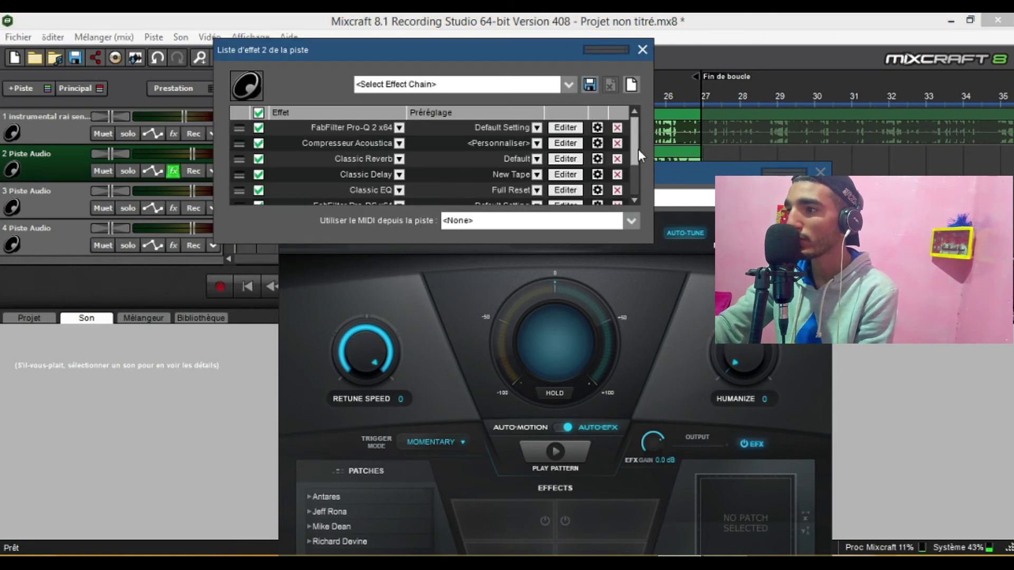
{"action": "left_click_drag", "start_coordinate": [636, 163], "coordinate": [635, 178]}
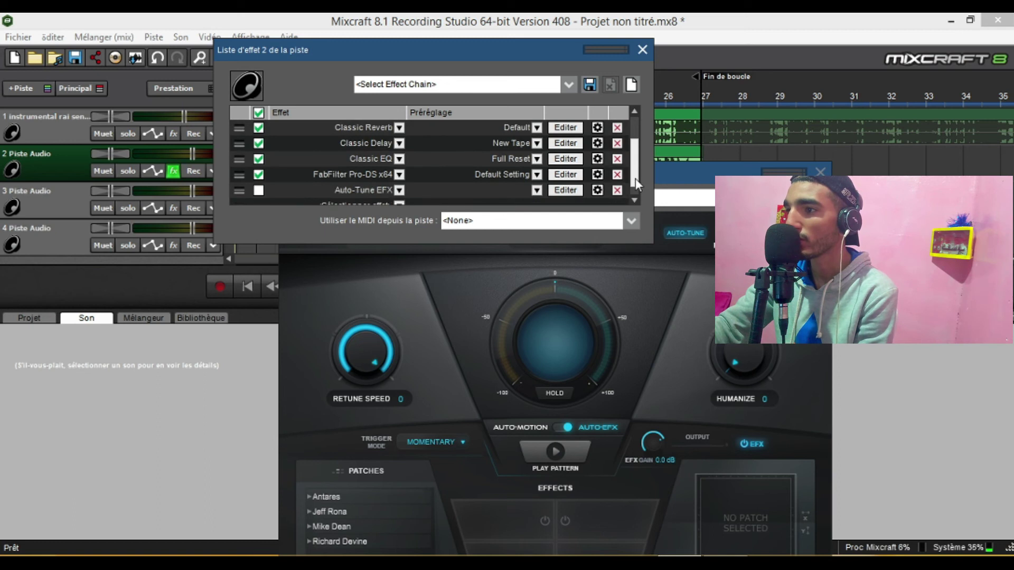
{"action": "left_click", "coordinate": [563, 141]}
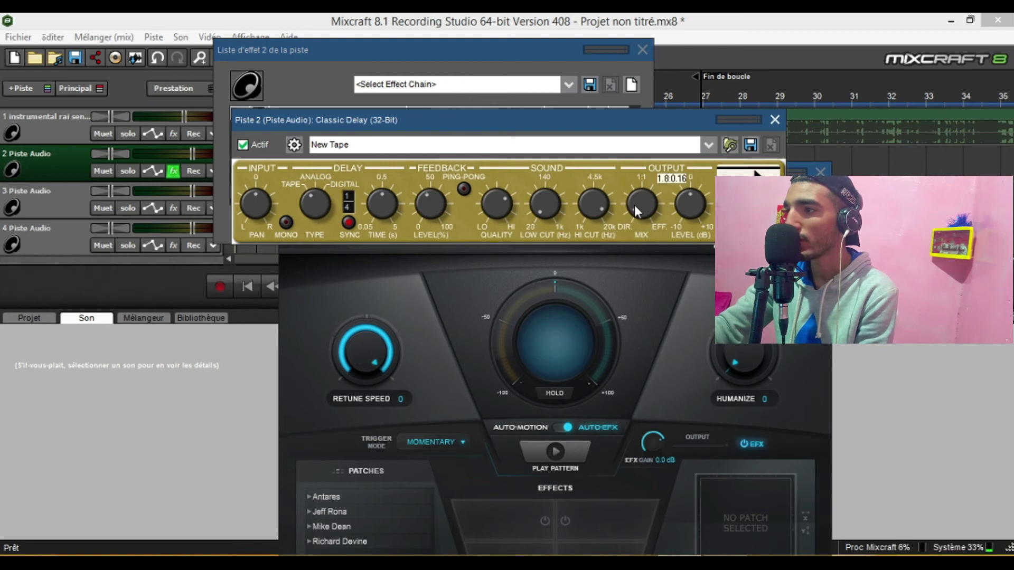
{"action": "mouse_move", "coordinate": [422, 215]}
{"action": "key", "text": "space"}
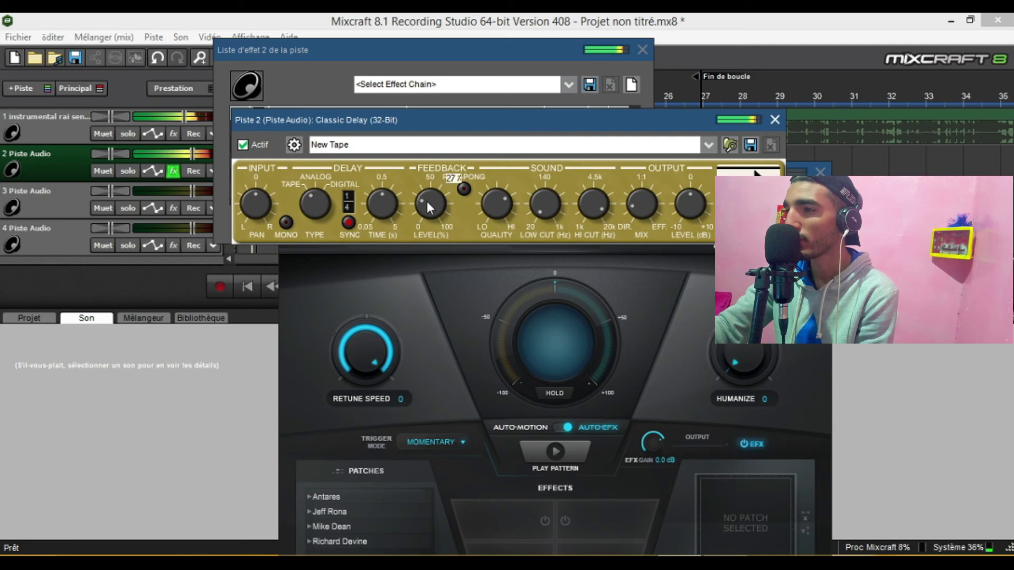
{"action": "left_click_drag", "start_coordinate": [429, 209], "coordinate": [427, 213]}
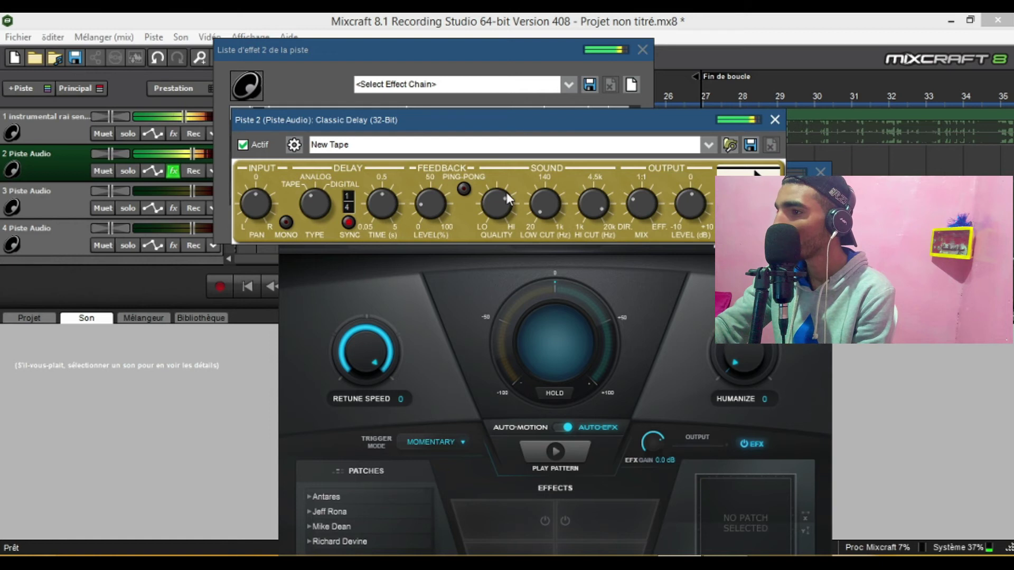
{"action": "left_click_drag", "start_coordinate": [436, 179], "coordinate": [432, 211]}
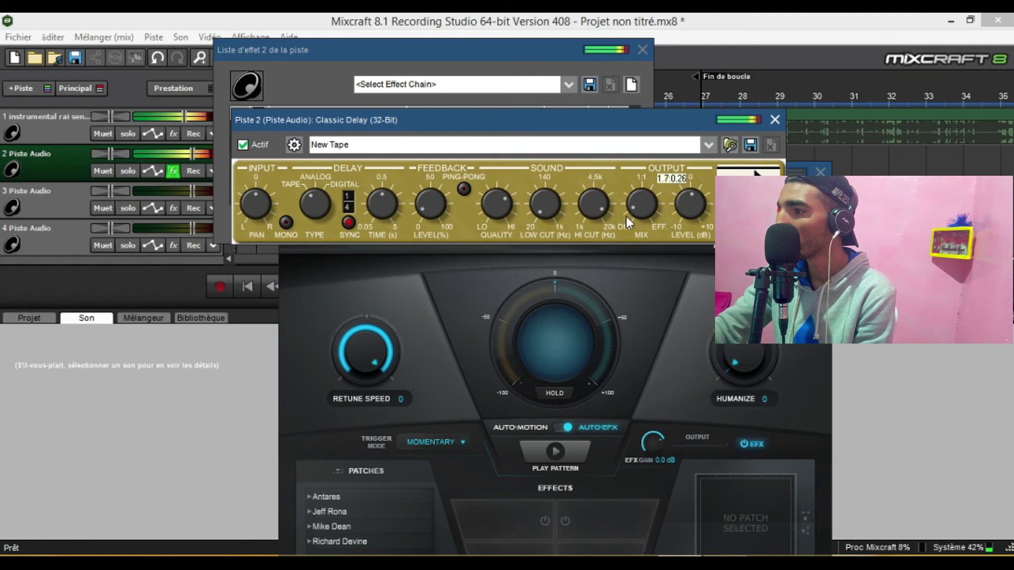
{"action": "mouse_move", "coordinate": [487, 220]}
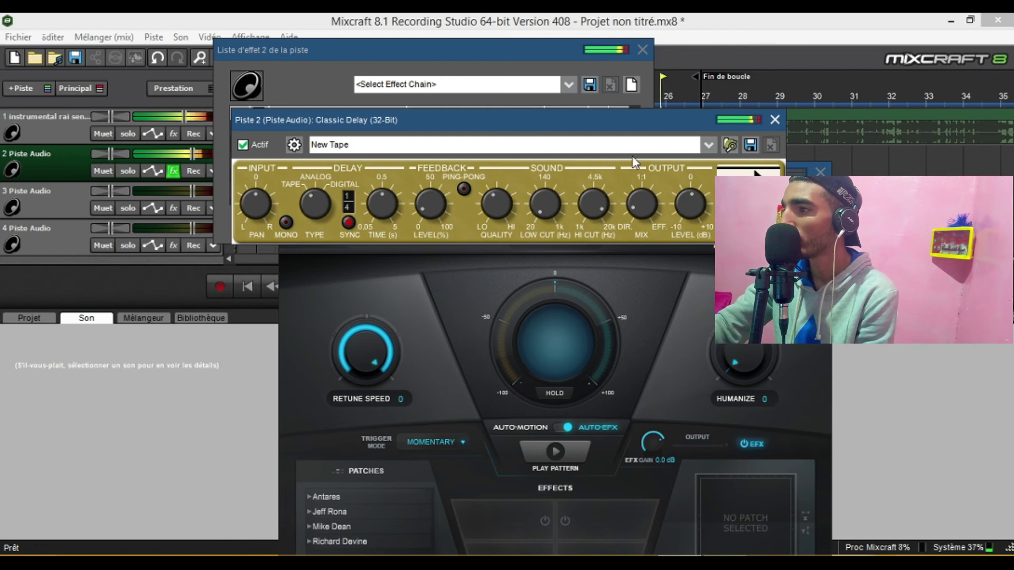
{"action": "left_click", "coordinate": [775, 119]}
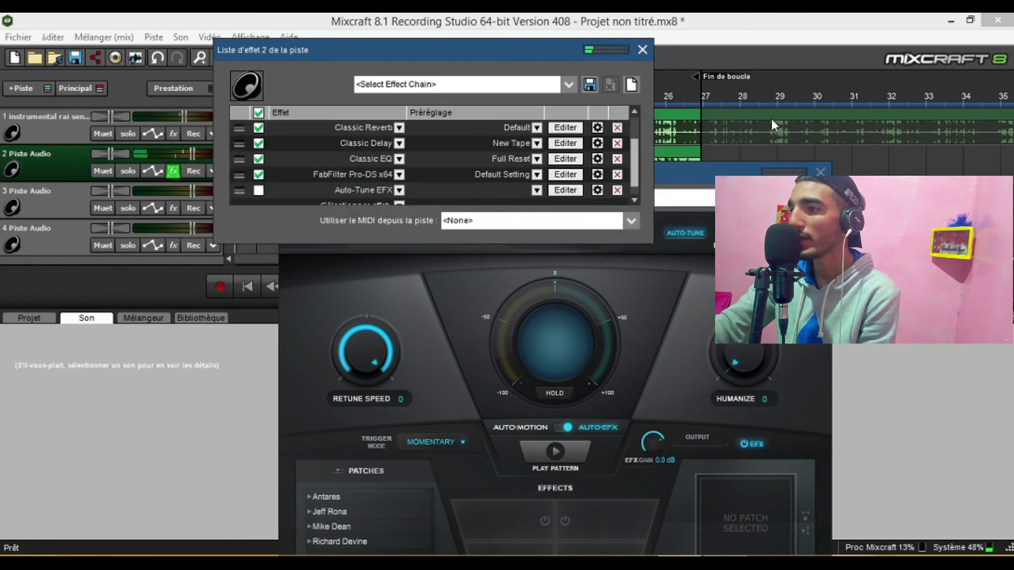
Step: Close the voice track's effects list, activate Auto-Tune EFX in its editor, and audition the mix with it
{"action": "left_click", "coordinate": [633, 195]}
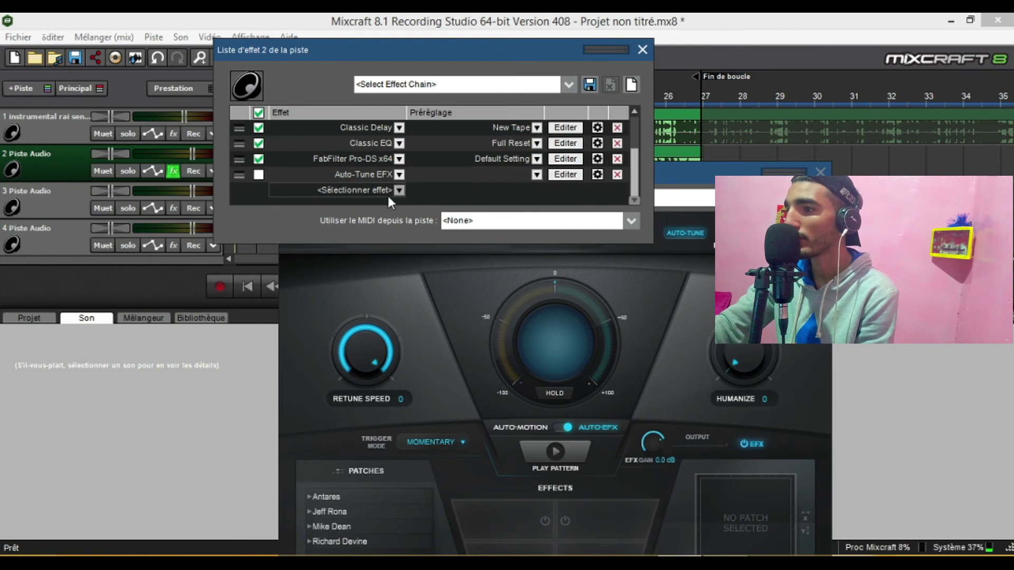
{"action": "left_click", "coordinate": [443, 280]}
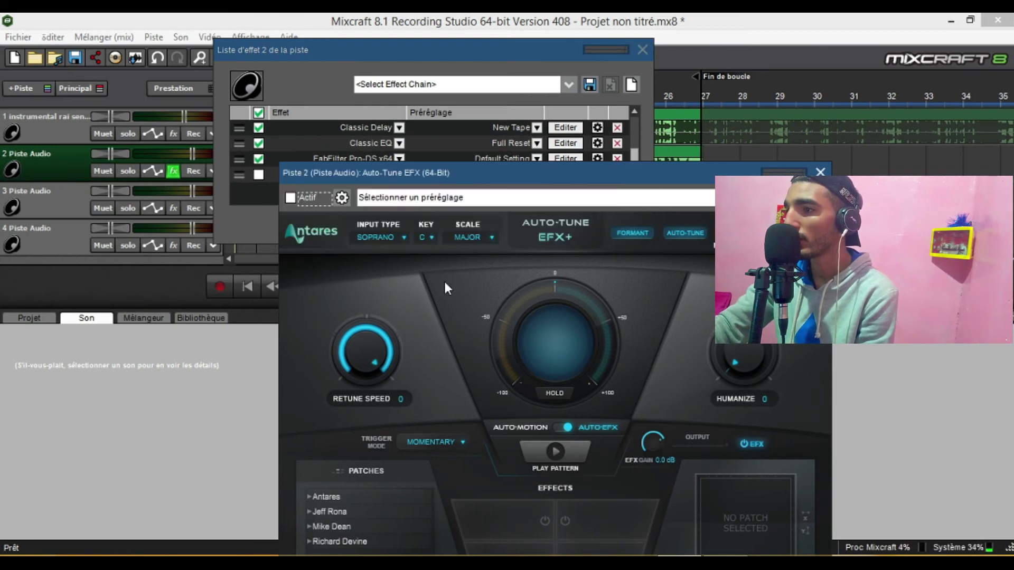
{"action": "left_click", "coordinate": [638, 52]}
{"action": "left_click_drag", "start_coordinate": [523, 181], "coordinate": [501, 62]}
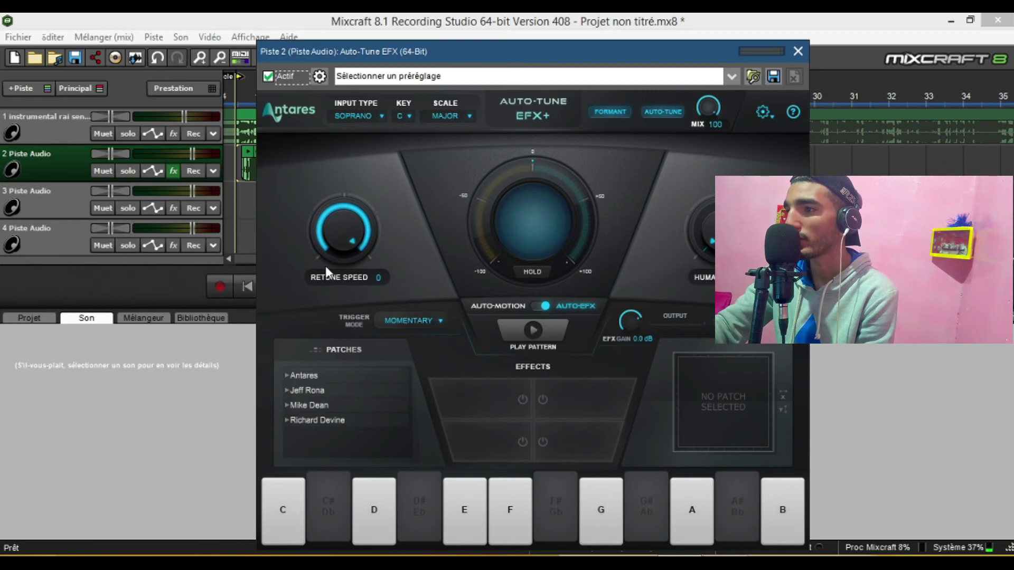
{"action": "key", "text": "space"}
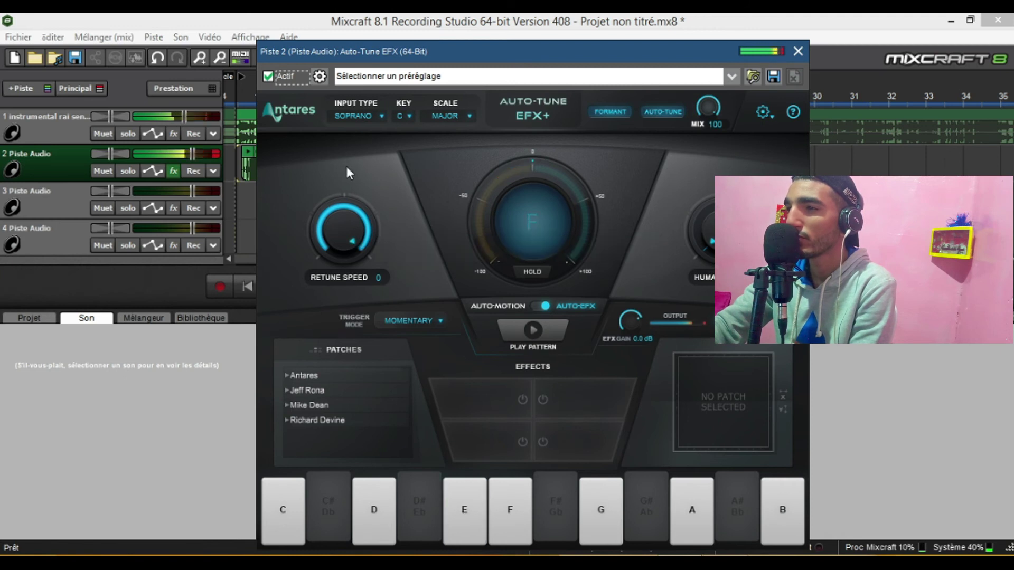
{"action": "key", "text": "space"}
Step: Set Auto-Tune EFX's input type to LOW MALE and its scale to MINOR, keeping the key at C
{"action": "left_click", "coordinate": [368, 115]}
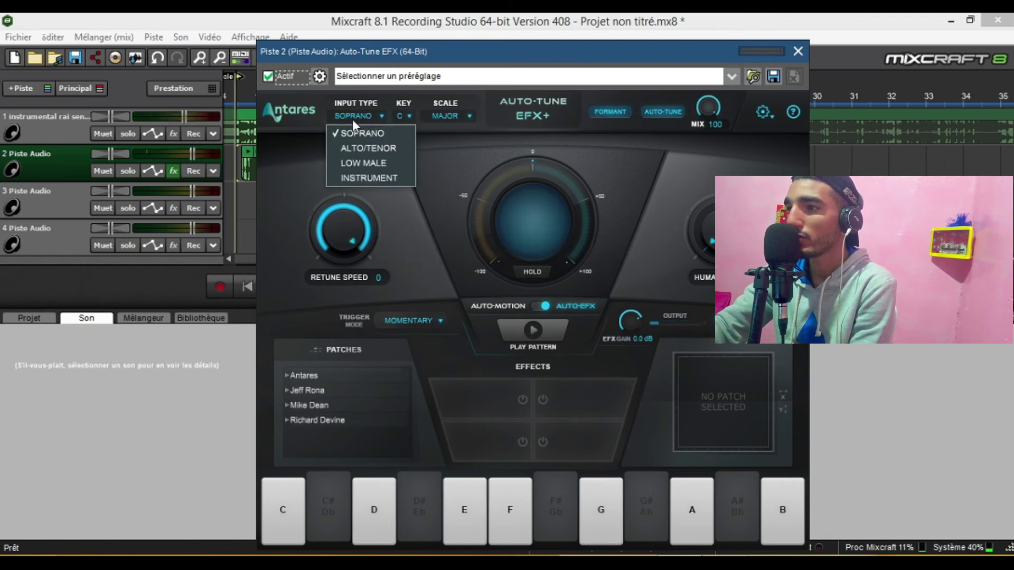
{"action": "left_click", "coordinate": [344, 168]}
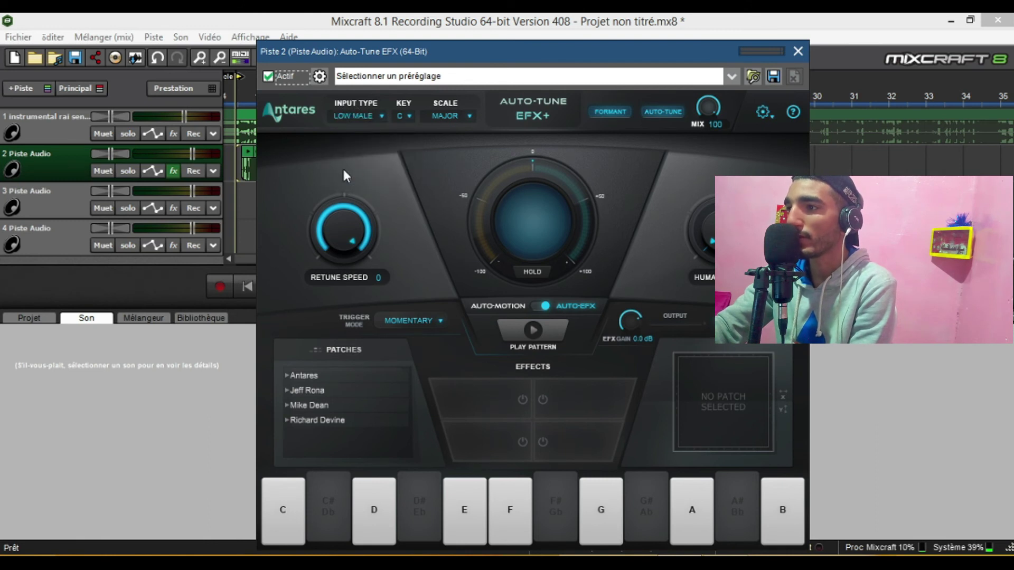
{"action": "left_click", "coordinate": [401, 113]}
{"action": "left_click", "coordinate": [442, 112]}
{"action": "left_click", "coordinate": [441, 112]}
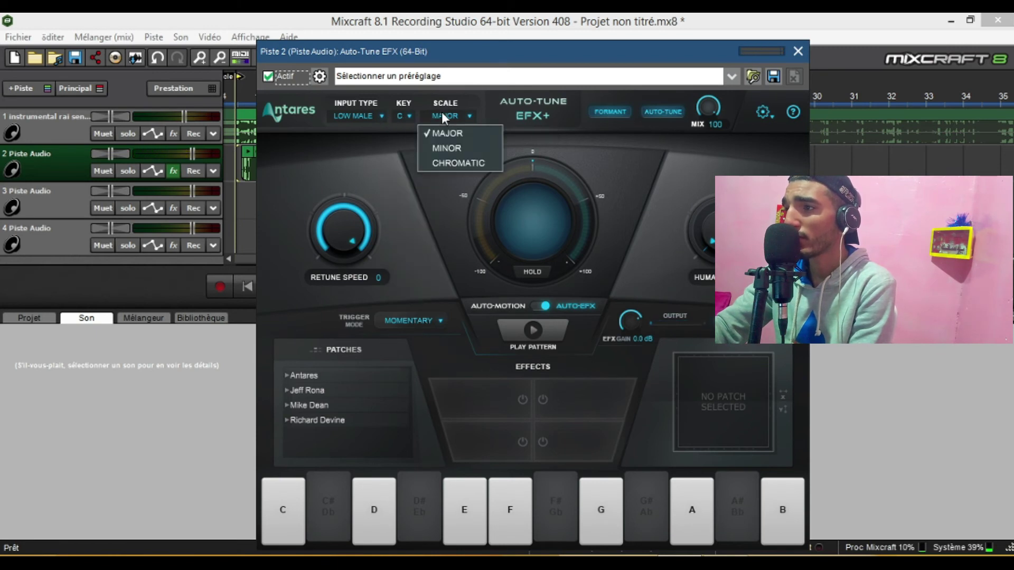
{"action": "left_click", "coordinate": [441, 147]}
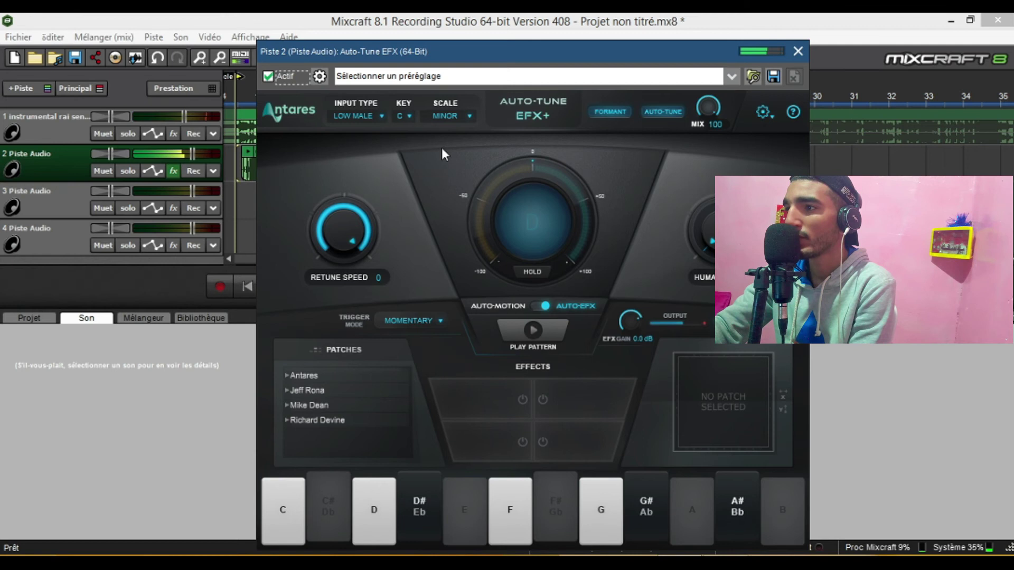
Step: Try the C# minor key in Auto-Tune EFX during playback, switching the scale to MAJOR for comparison
{"action": "left_click", "coordinate": [405, 116]}
{"action": "left_click", "coordinate": [407, 149]}
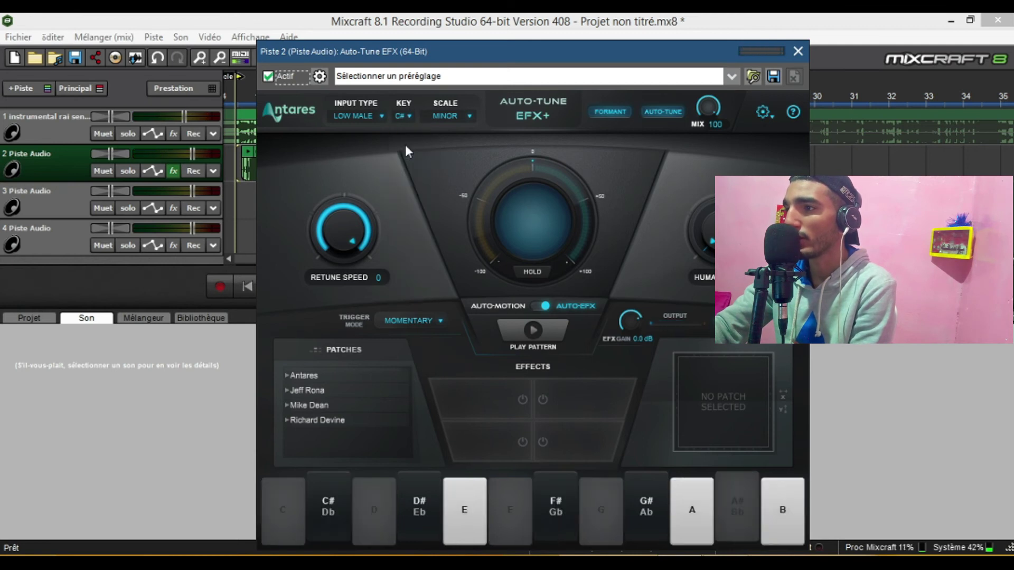
{"action": "left_click", "coordinate": [444, 114]}
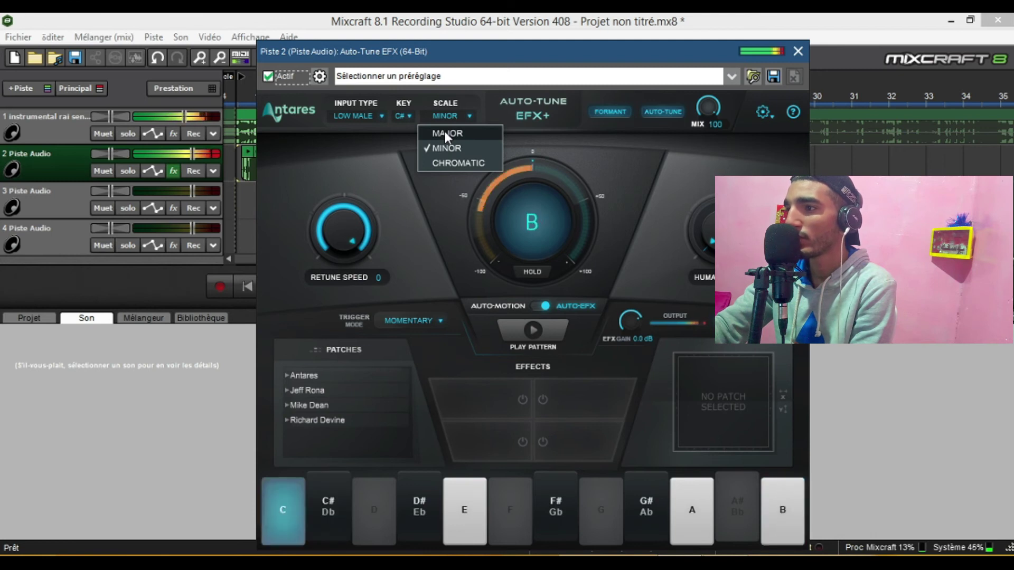
{"action": "left_click", "coordinate": [446, 132]}
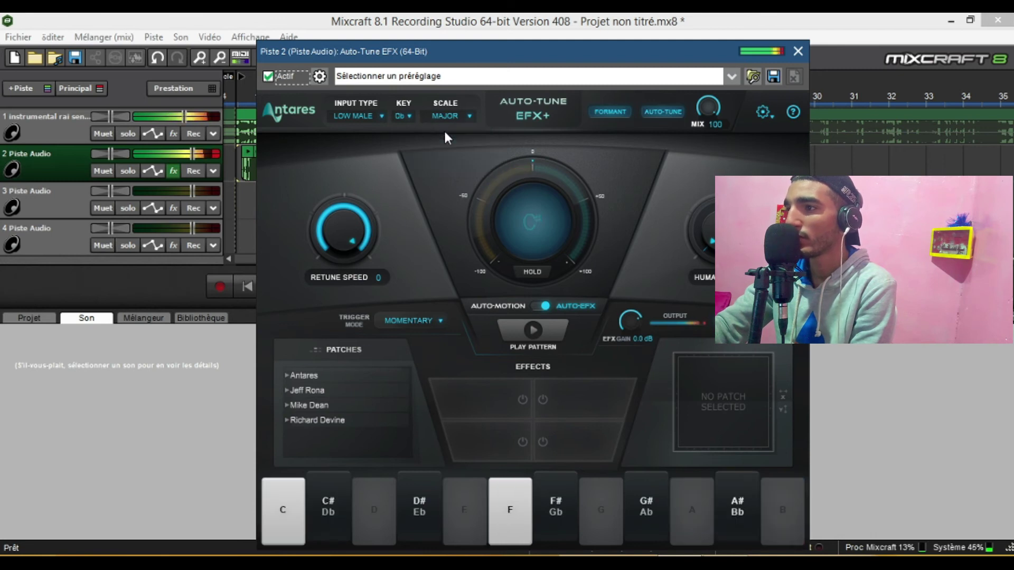
Step: Set Auto-Tune EFX to key D with the MINOR scale, raise the retune speed to 3 during playback, and close its editor
{"action": "left_click", "coordinate": [404, 117]}
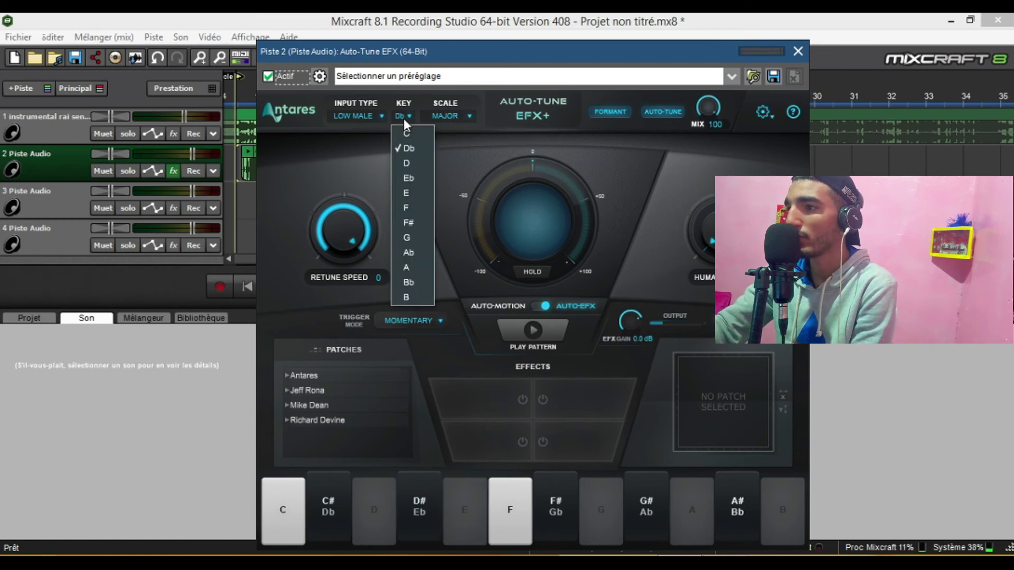
{"action": "left_click", "coordinate": [407, 163]}
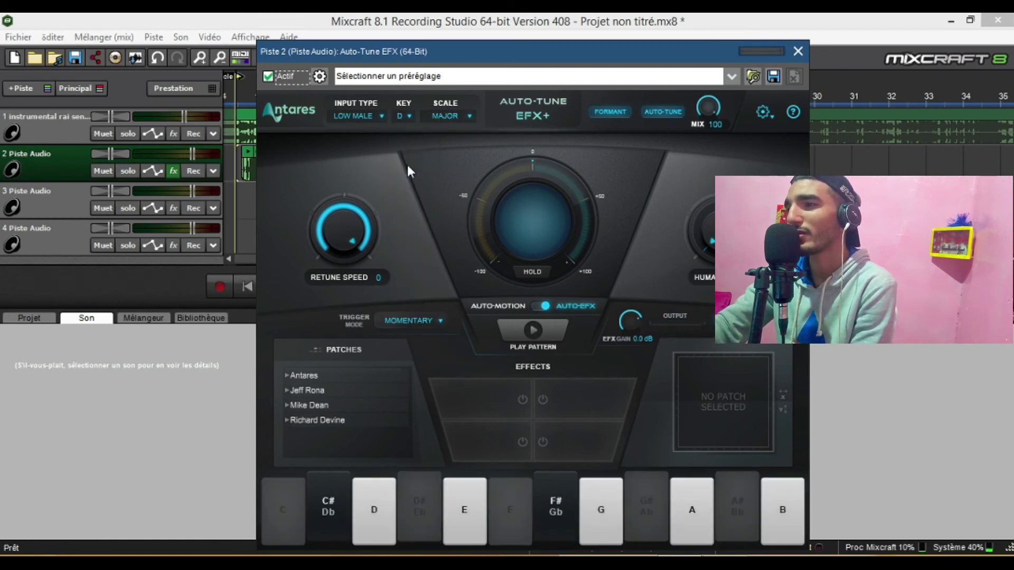
{"action": "left_click", "coordinate": [451, 112]}
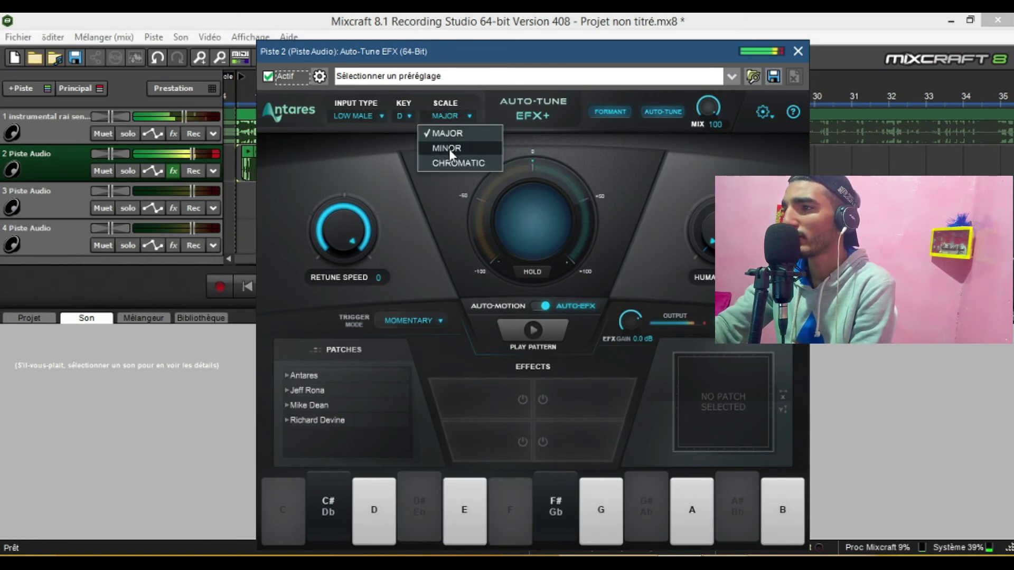
{"action": "left_click", "coordinate": [449, 149]}
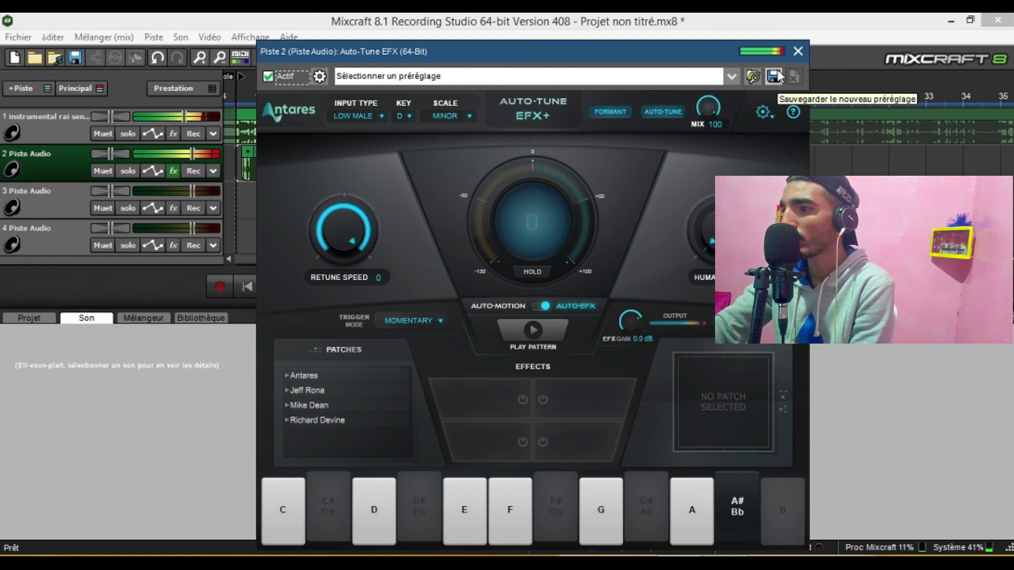
{"action": "scroll", "coordinate": [348, 236], "scroll_direction": "up", "scroll_amount": 3}
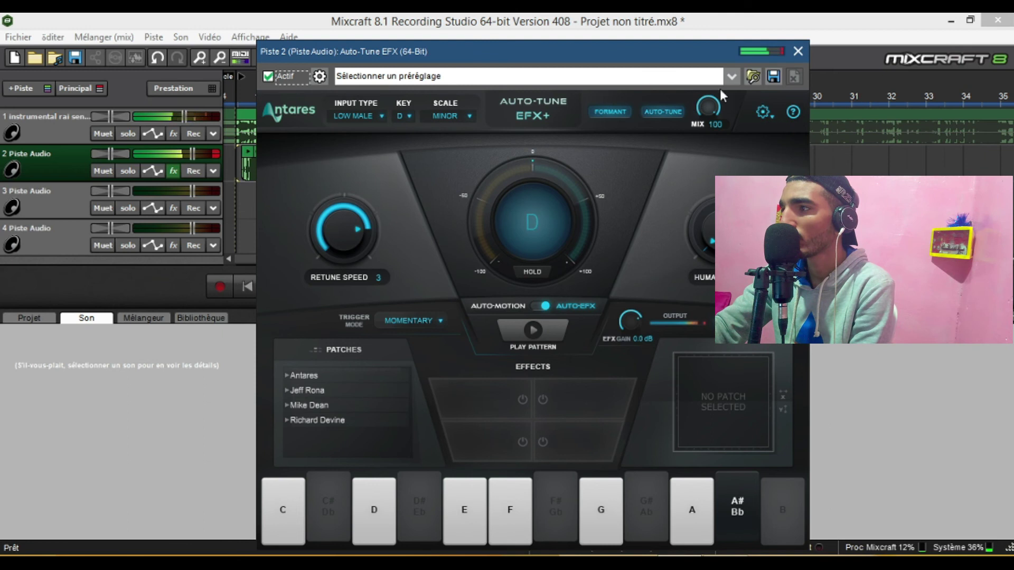
{"action": "left_click", "coordinate": [796, 54]}
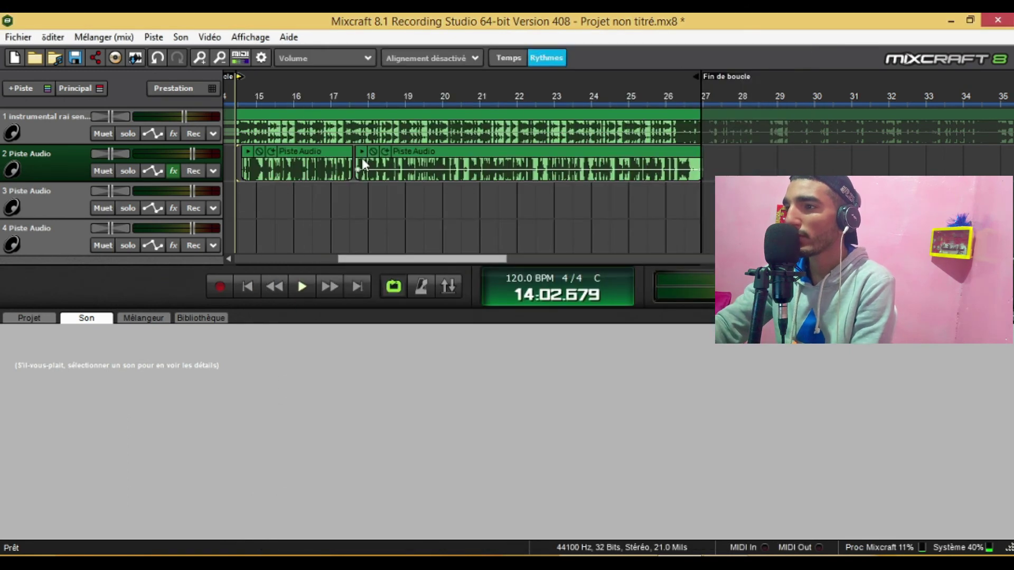
Step: Return Auto-Tune EFX's retune speed to 0, deactivate it, and remove it from the voice track's effects list
{"action": "left_click", "coordinate": [163, 176]}
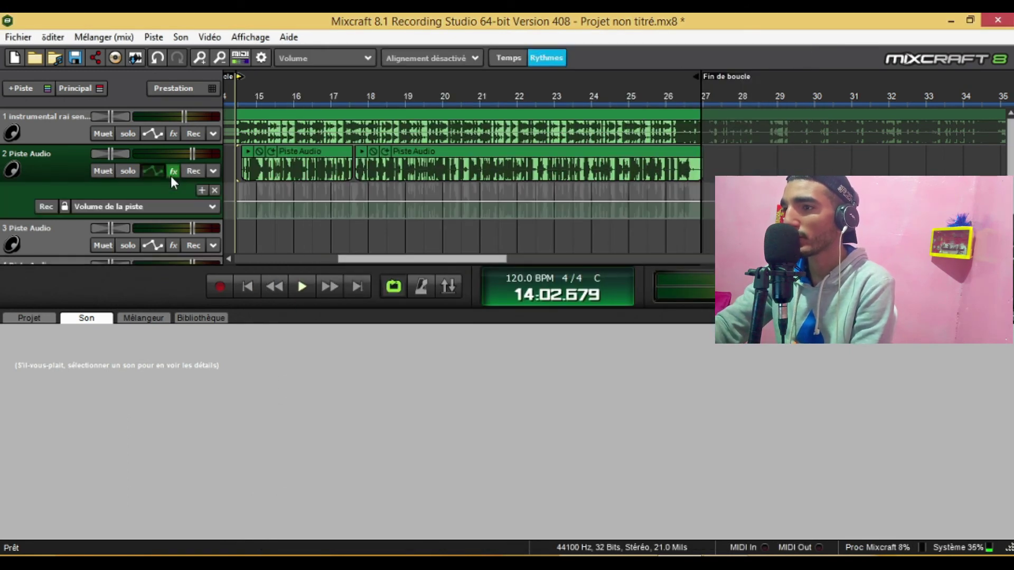
{"action": "left_click", "coordinate": [170, 176]}
{"action": "left_click", "coordinate": [152, 174]}
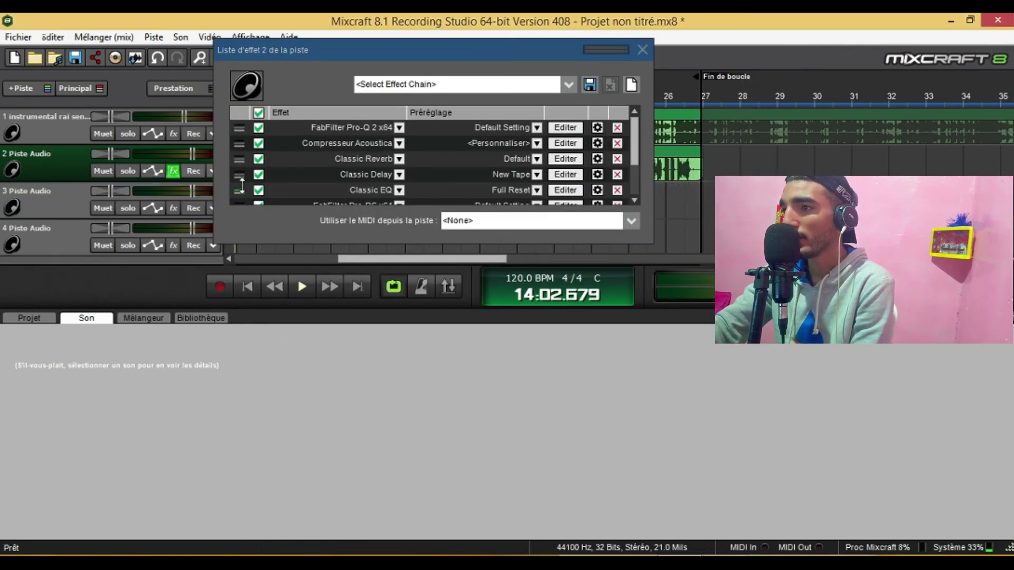
{"action": "left_click", "coordinate": [635, 166]}
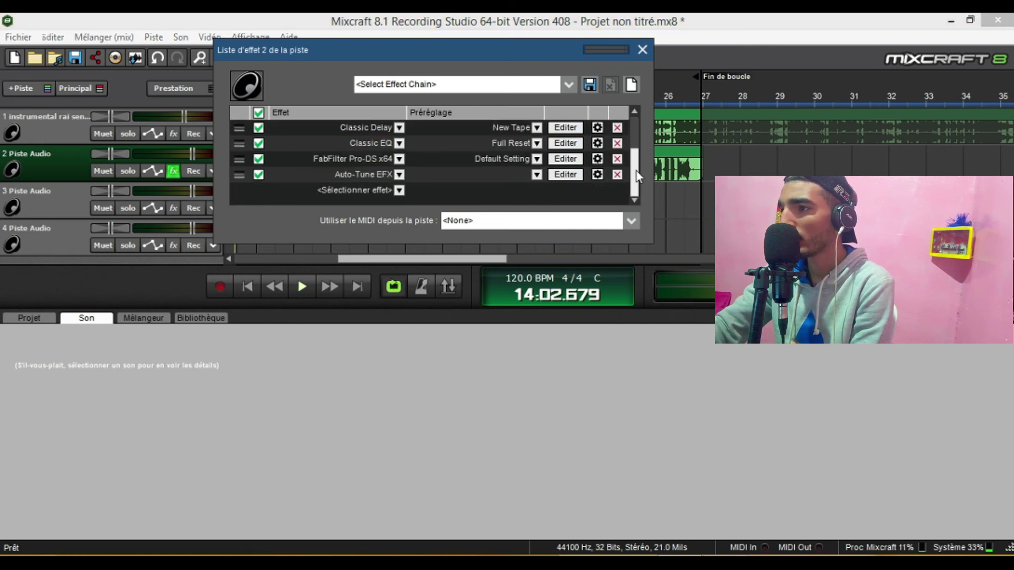
{"action": "left_click", "coordinate": [568, 175]}
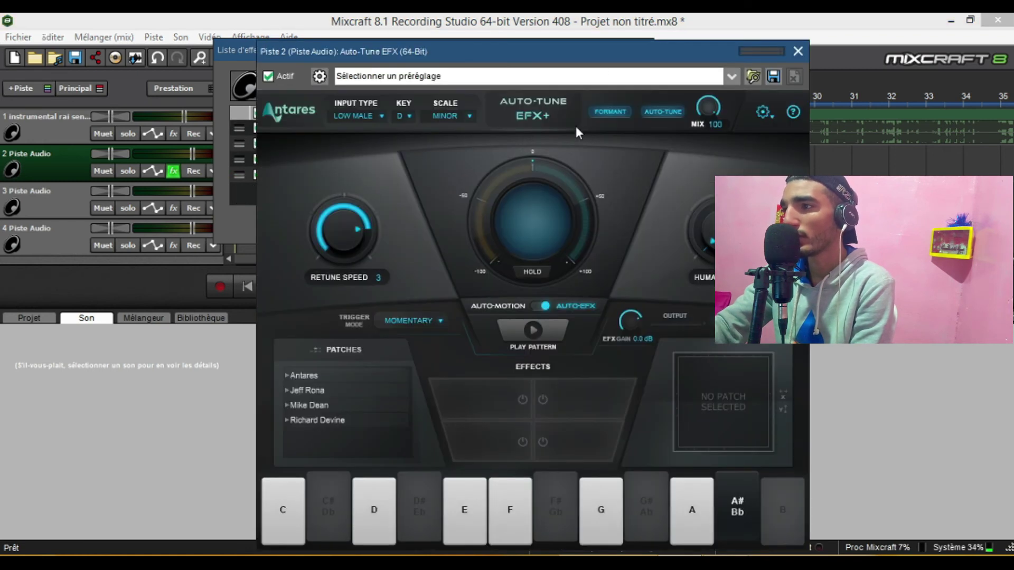
{"action": "left_click_drag", "start_coordinate": [600, 44], "coordinate": [465, 19]}
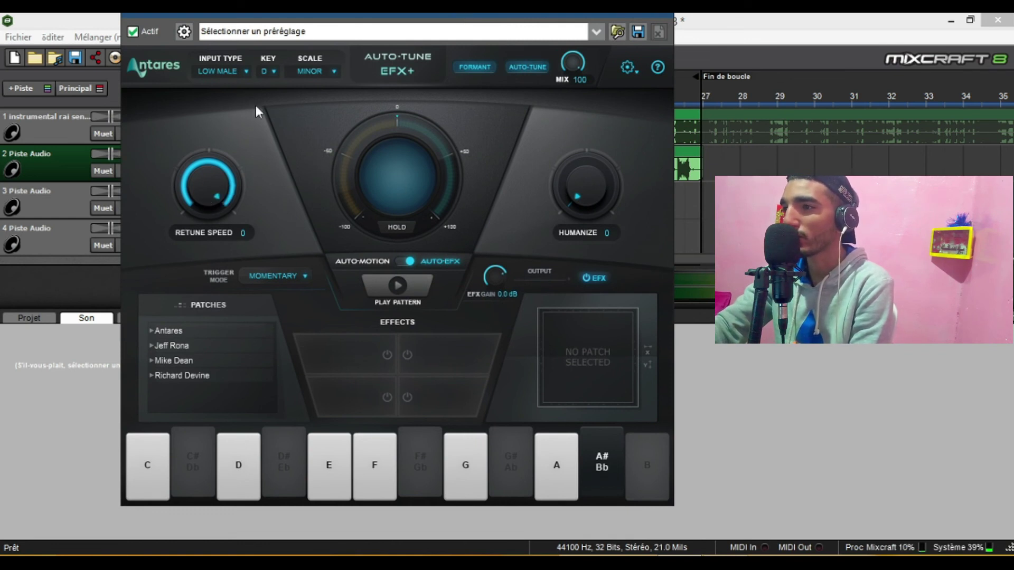
{"action": "left_click", "coordinate": [134, 33]}
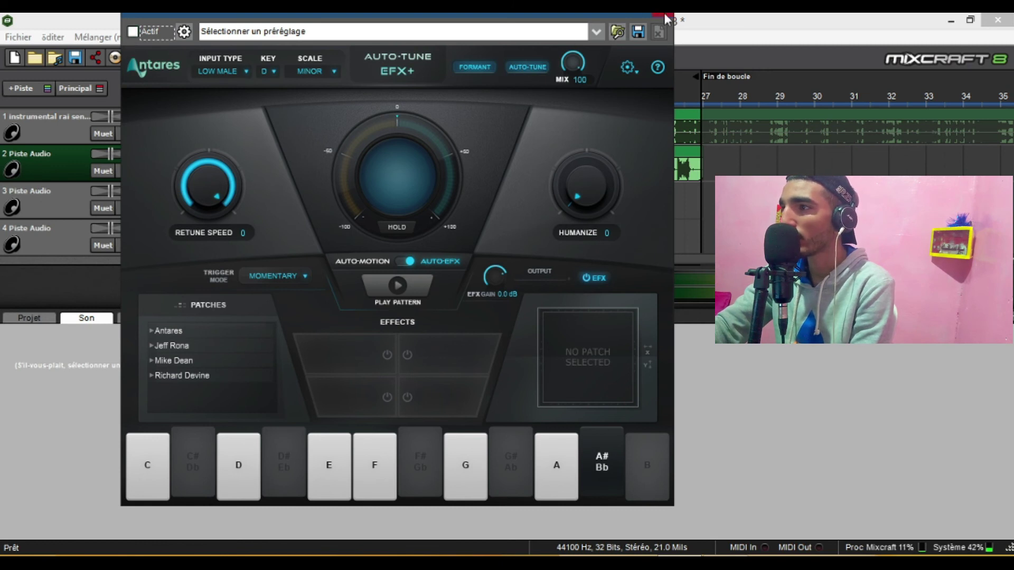
{"action": "left_click", "coordinate": [665, 17]}
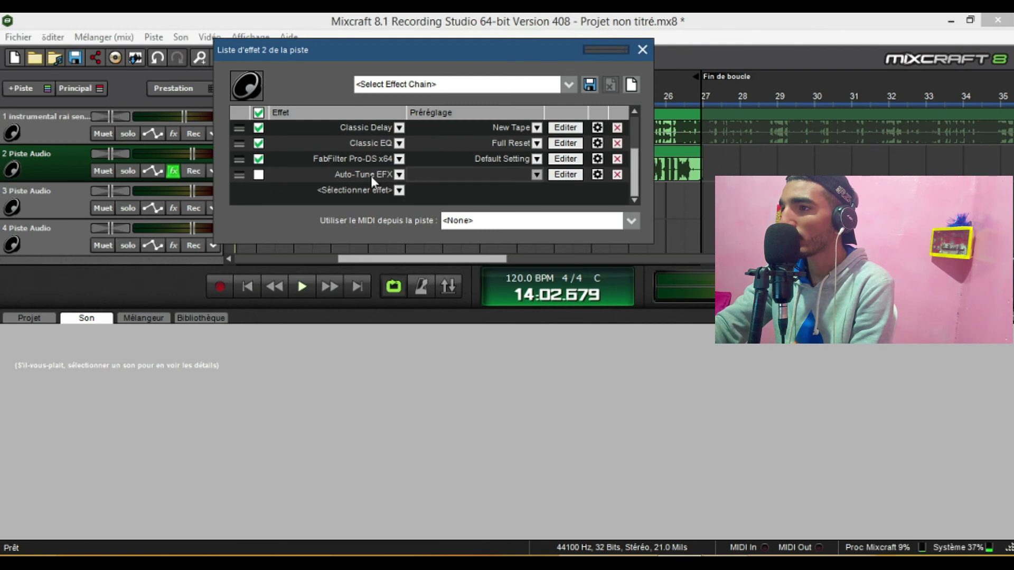
{"action": "left_click", "coordinate": [616, 175]}
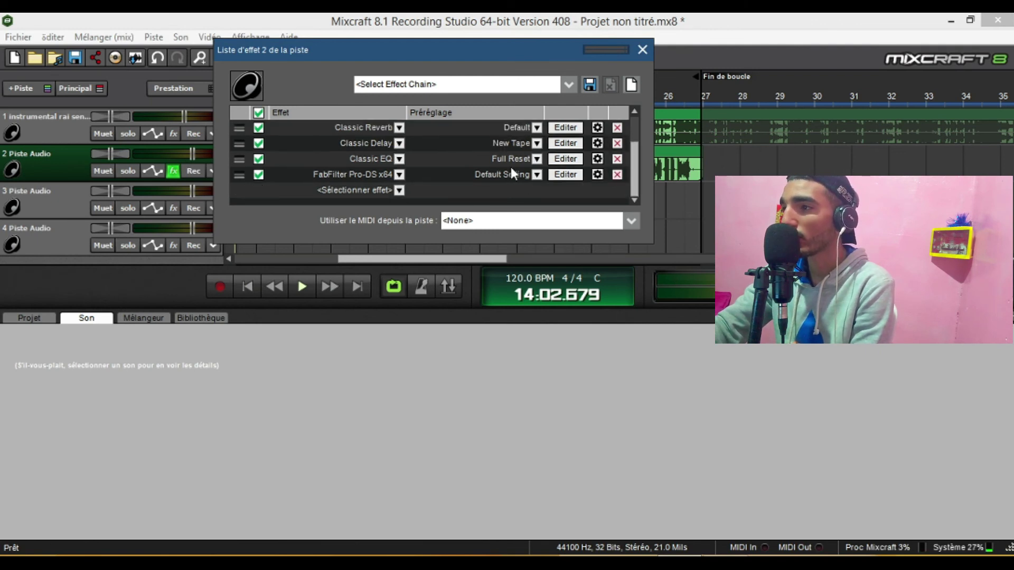
{"action": "left_click", "coordinate": [643, 50]}
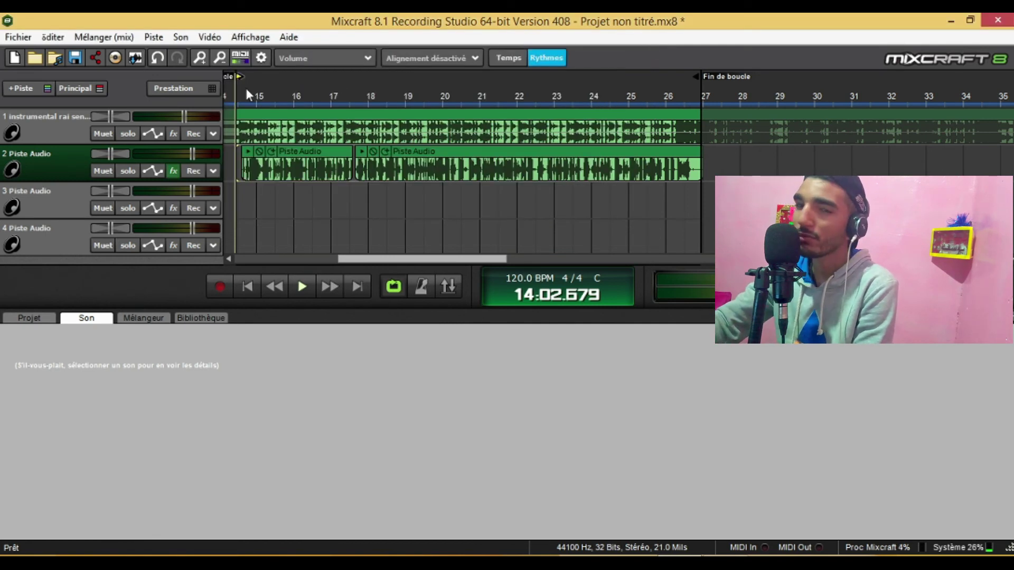
Step: Play the mix from the loop start without Auto-Tune EFX and review the voice track's remaining effects
{"action": "key", "text": "space"}
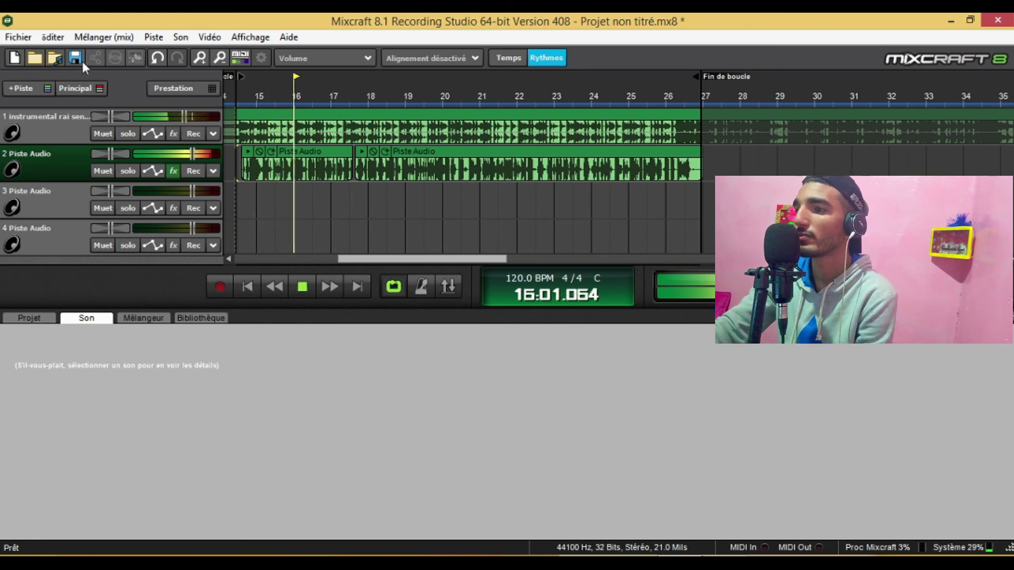
{"action": "left_click", "coordinate": [172, 171]}
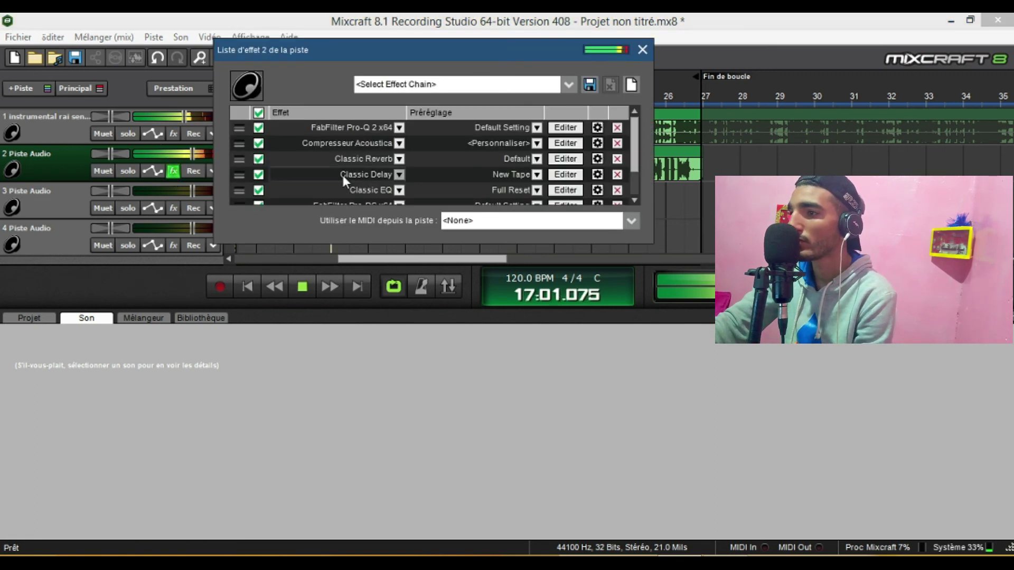
{"action": "left_click", "coordinate": [642, 50]}
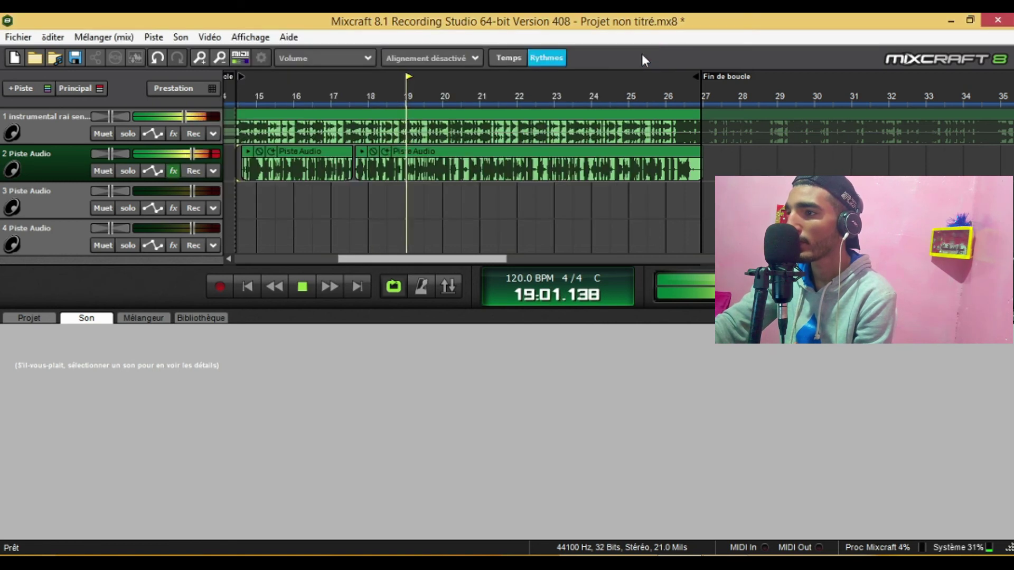
{"action": "key", "text": "space"}
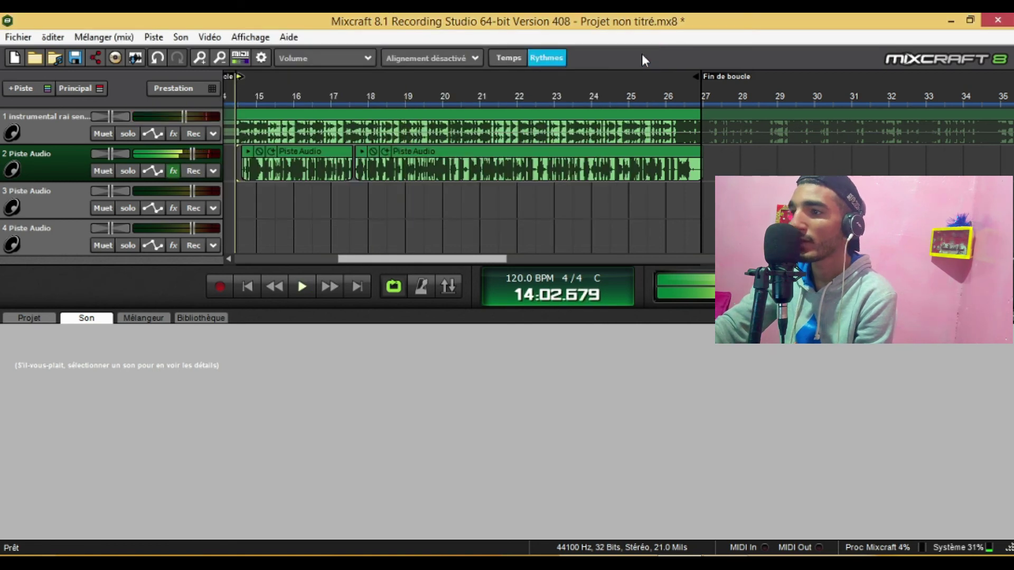
Step: Duplicate the voice track with its effects and delete the copied audio clips from the new track
{"action": "right_click", "coordinate": [61, 164]}
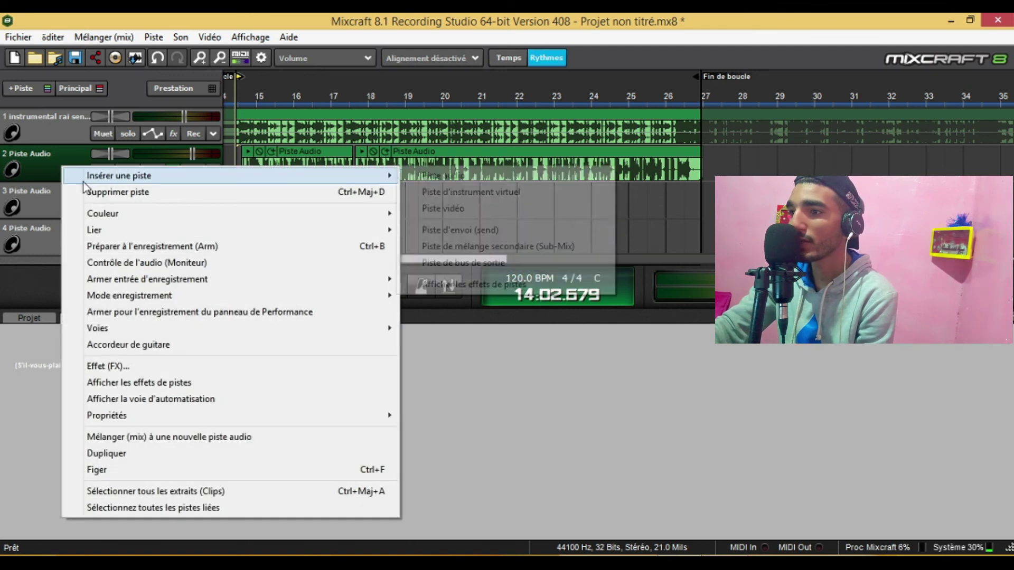
{"action": "left_click", "coordinate": [186, 454]}
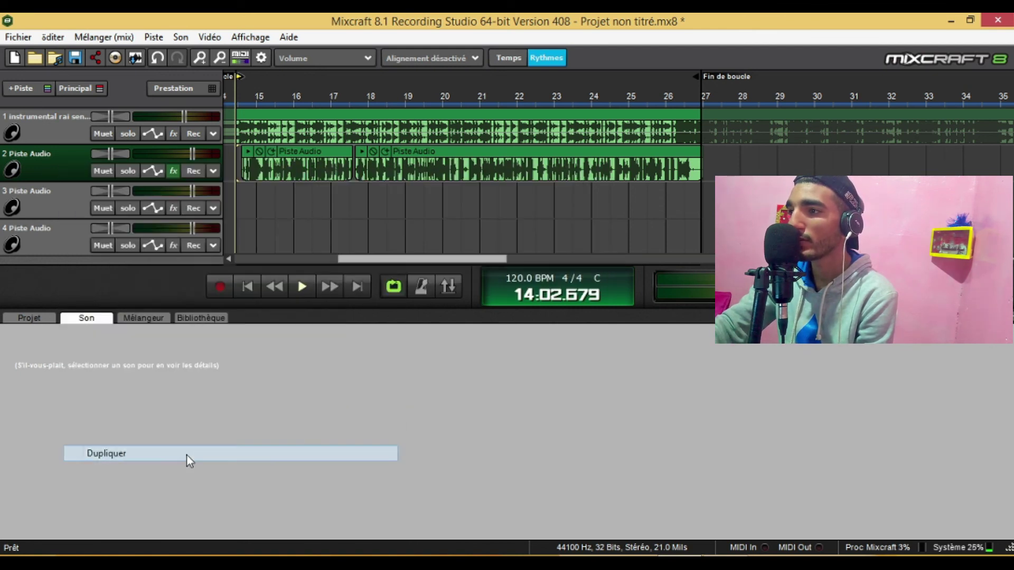
{"action": "left_click", "coordinate": [670, 208]}
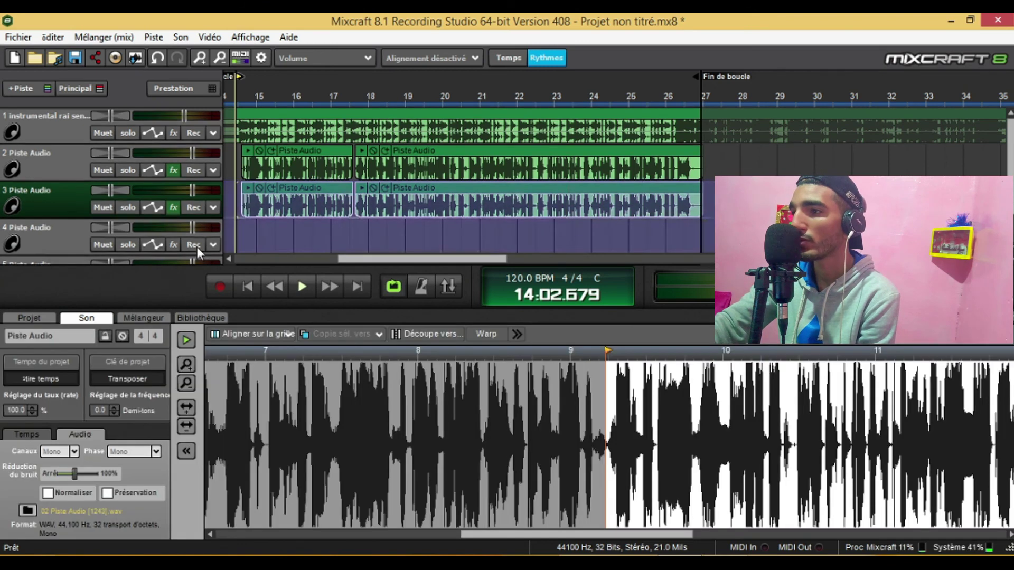
{"action": "key", "text": "Delete"}
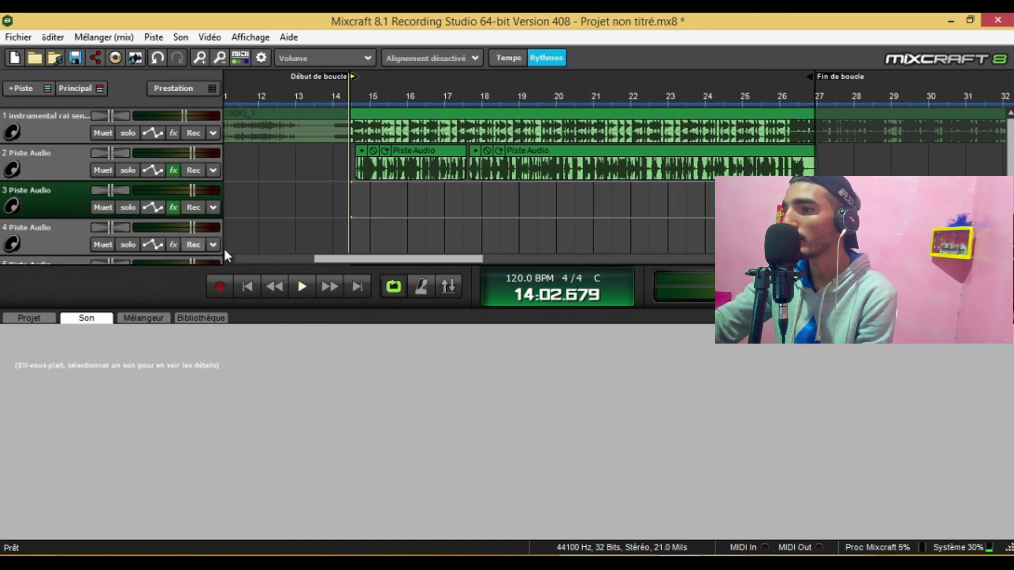
{"action": "left_click_drag", "start_coordinate": [351, 258], "coordinate": [378, 262]}
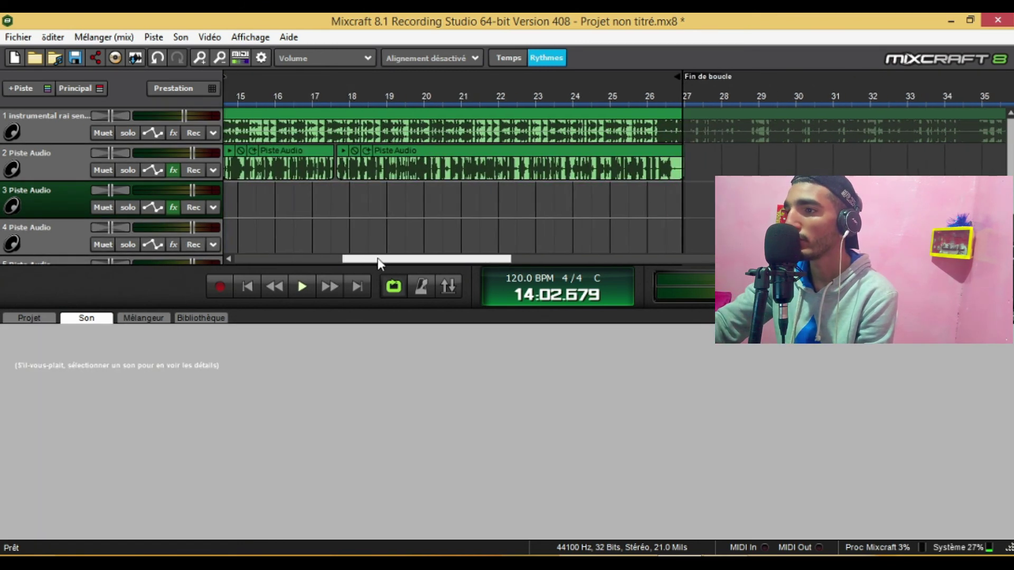
Step: Review the effects list copied onto the third track, then close it
{"action": "left_click", "coordinate": [173, 207]}
{"action": "left_click_drag", "start_coordinate": [574, 155], "coordinate": [516, 153]}
{"action": "left_click", "coordinate": [592, 153]}
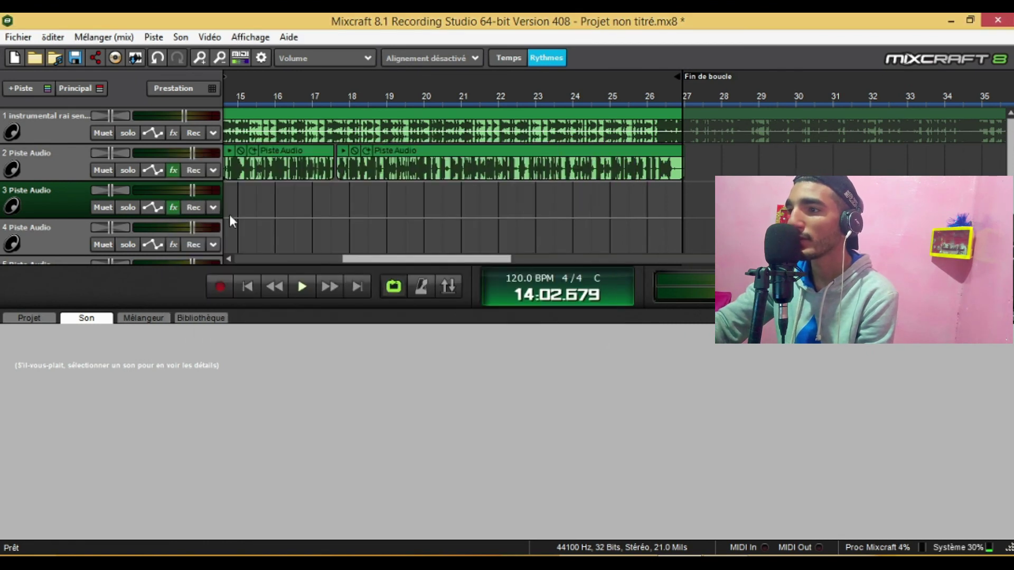
Step: Arm the third track at a lower volume and record a second voice take from near the loop start
{"action": "left_click", "coordinate": [193, 207]}
{"action": "mouse_move", "coordinate": [193, 192]}
{"action": "left_mouse_down"}
{"action": "mouse_move", "coordinate": [148, 193]}
{"action": "mouse_move", "coordinate": [158, 193]}
{"action": "left_mouse_up"}
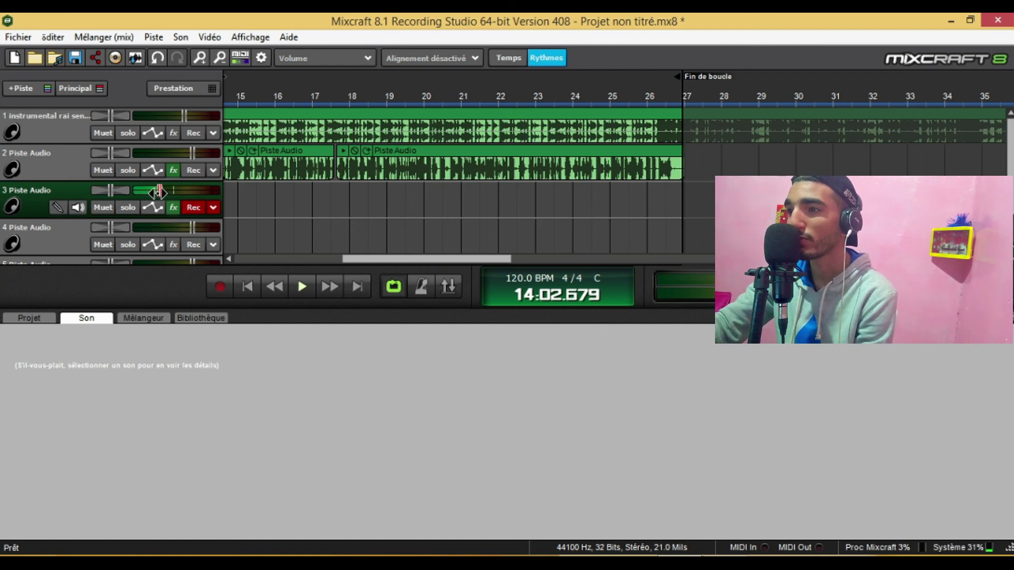
{"action": "left_click_drag", "start_coordinate": [413, 262], "coordinate": [370, 261]}
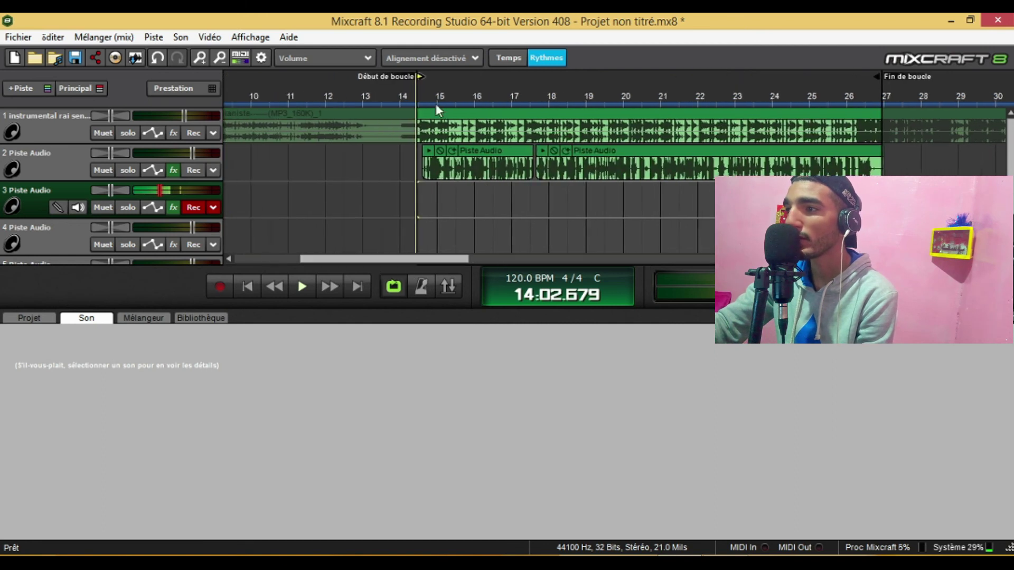
{"action": "left_click", "coordinate": [424, 92]}
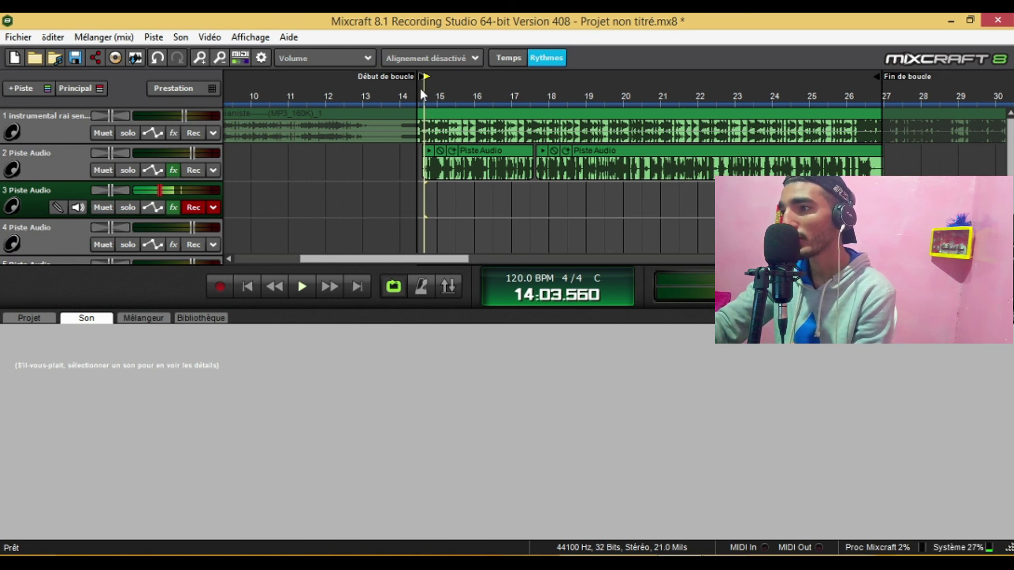
{"action": "left_click", "coordinate": [422, 93]}
{"action": "left_click", "coordinate": [218, 283]}
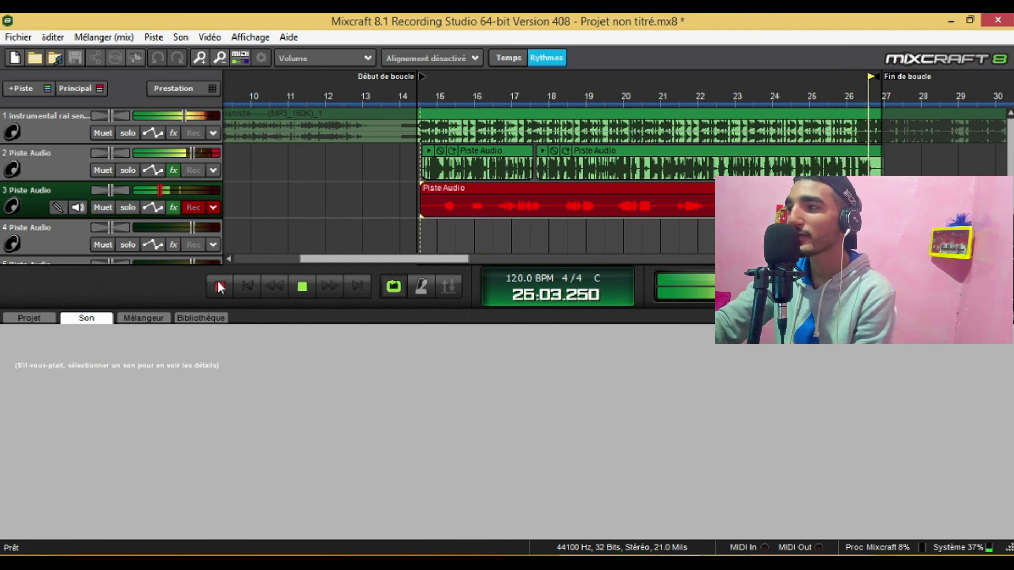
{"action": "left_click", "coordinate": [217, 284]}
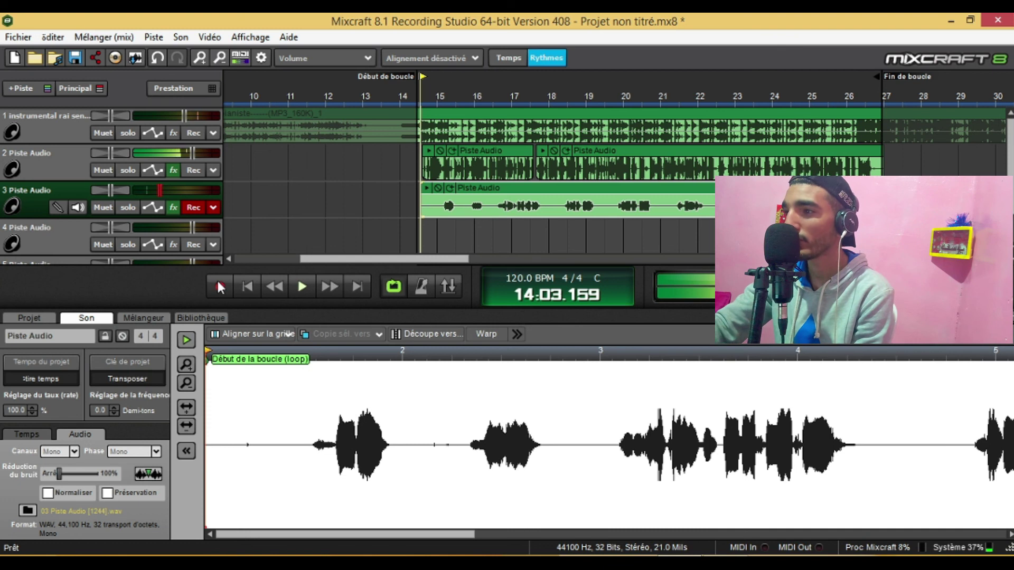
Step: Increase noise reduction on the new take, set the silent gap around bar 2 as its noise sample, and disarm the track
{"action": "left_click", "coordinate": [511, 204]}
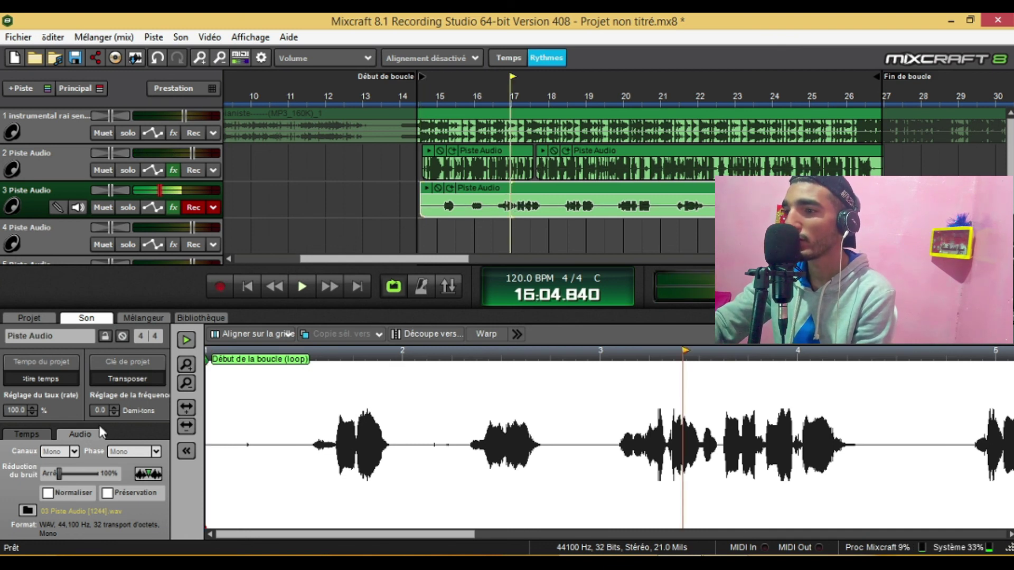
{"action": "left_click_drag", "start_coordinate": [59, 475], "coordinate": [78, 475]}
{"action": "left_click_drag", "start_coordinate": [410, 368], "coordinate": [394, 368]}
{"action": "left_click_drag", "start_coordinate": [457, 368], "coordinate": [468, 368]}
{"action": "left_click", "coordinate": [193, 208]}
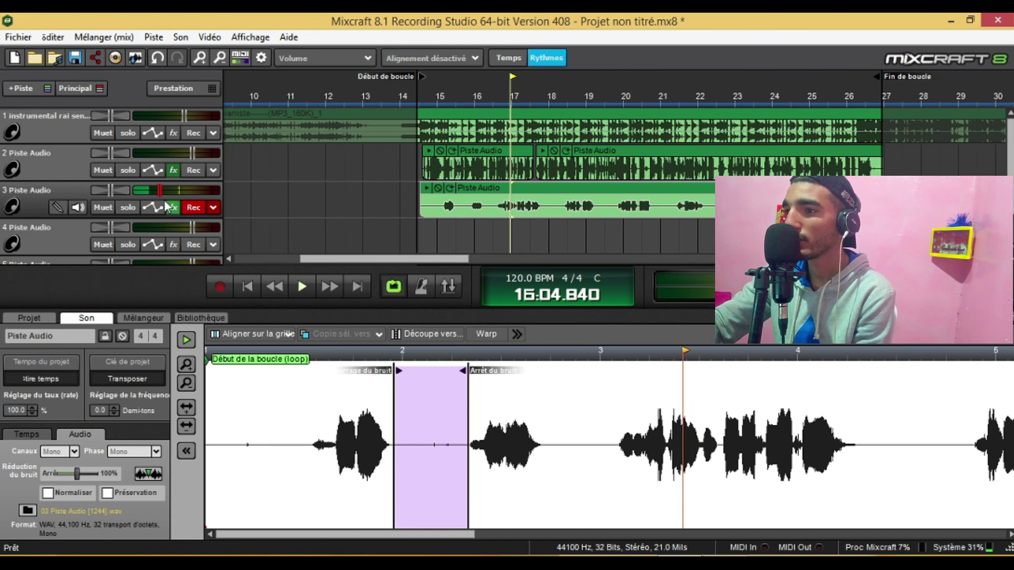
{"action": "left_click", "coordinate": [186, 200]}
Step: Fine-tune the mix amount of Classic Reverb on the third track and close its effects
{"action": "left_click", "coordinate": [173, 208]}
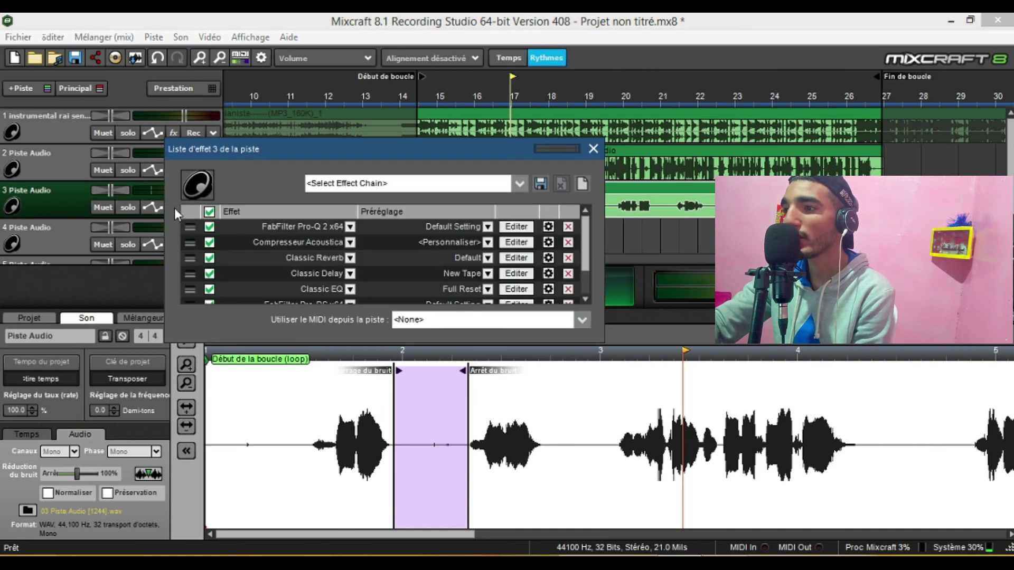
{"action": "left_click", "coordinate": [517, 258]}
{"action": "left_click_drag", "start_coordinate": [629, 208], "coordinate": [627, 204]}
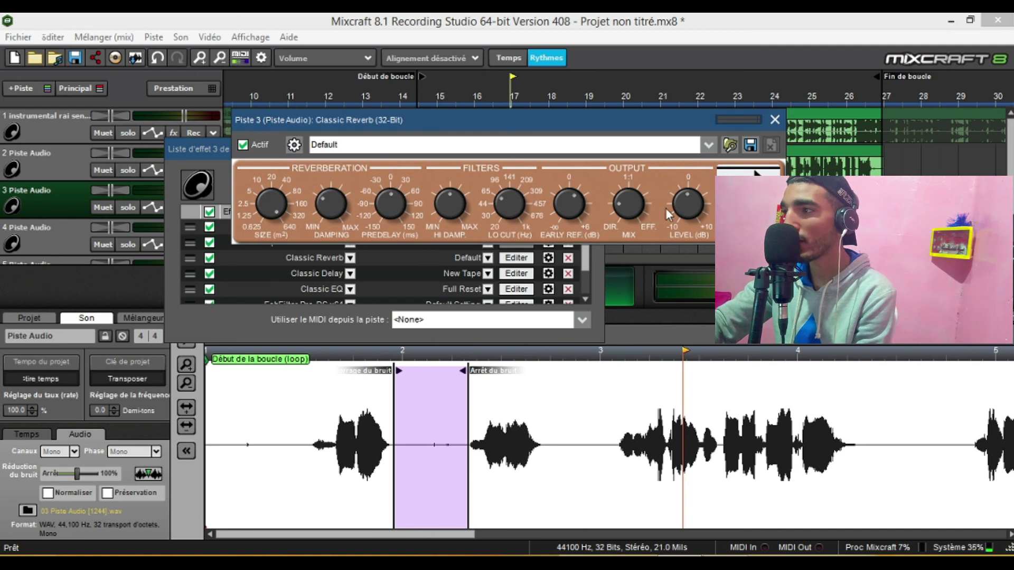
{"action": "left_click", "coordinate": [774, 119]}
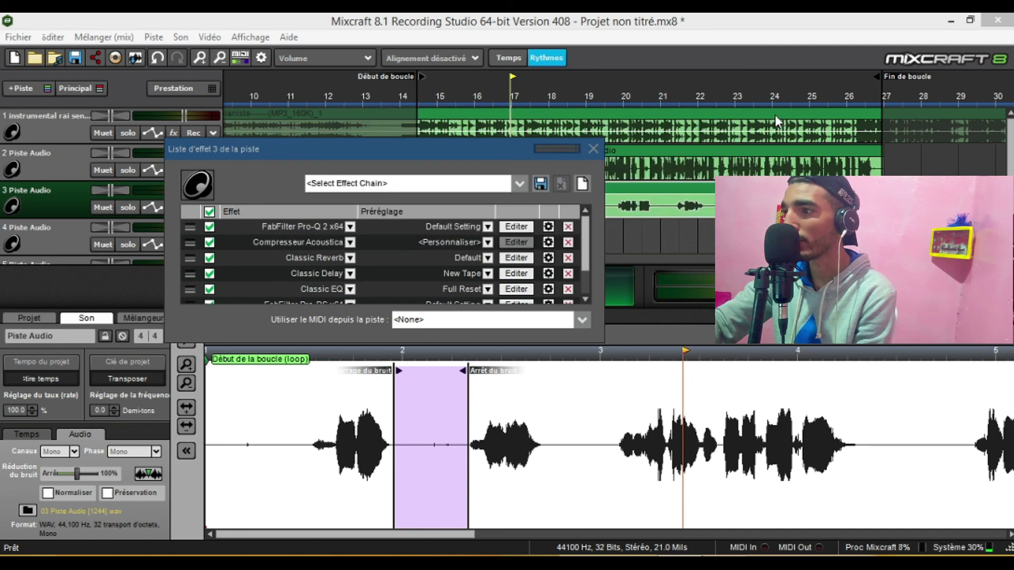
{"action": "left_click", "coordinate": [593, 149]}
Step: Play the mix from the loop start and raise the third track's volume to balance the new take
{"action": "left_click", "coordinate": [420, 79]}
{"action": "key", "text": "space"}
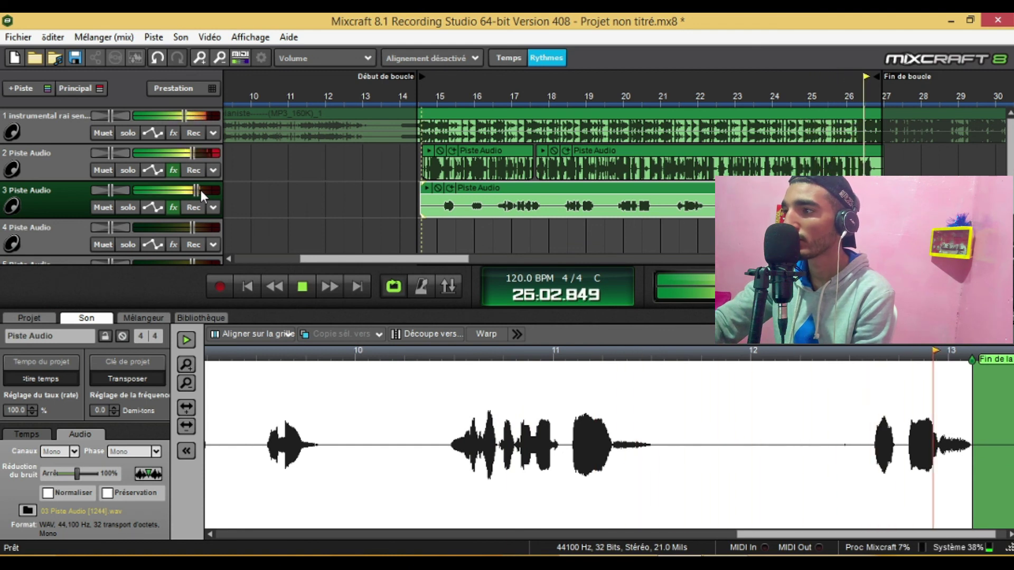
{"action": "key", "text": "space"}
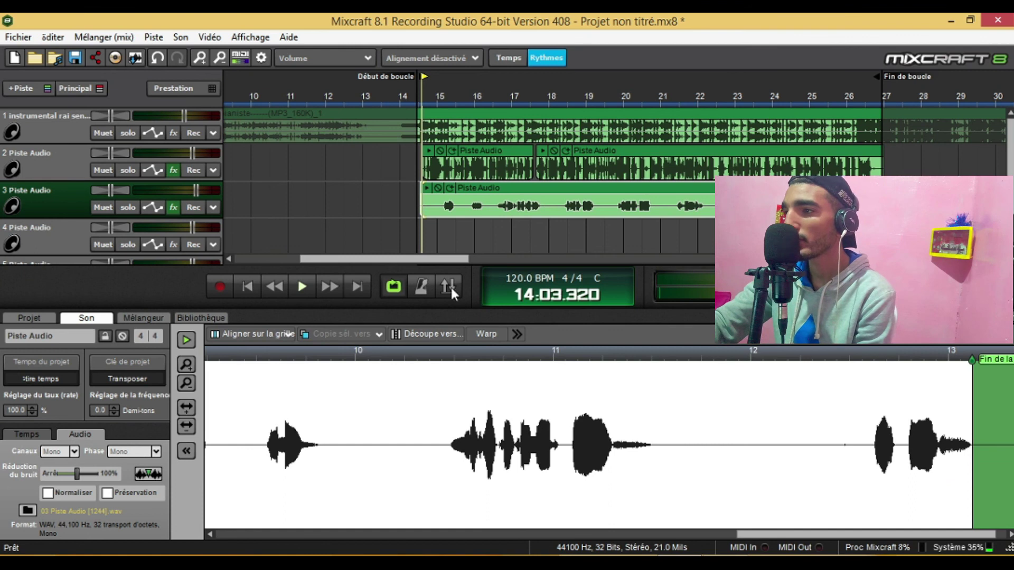
{"action": "left_click_drag", "start_coordinate": [443, 267], "coordinate": [448, 260]}
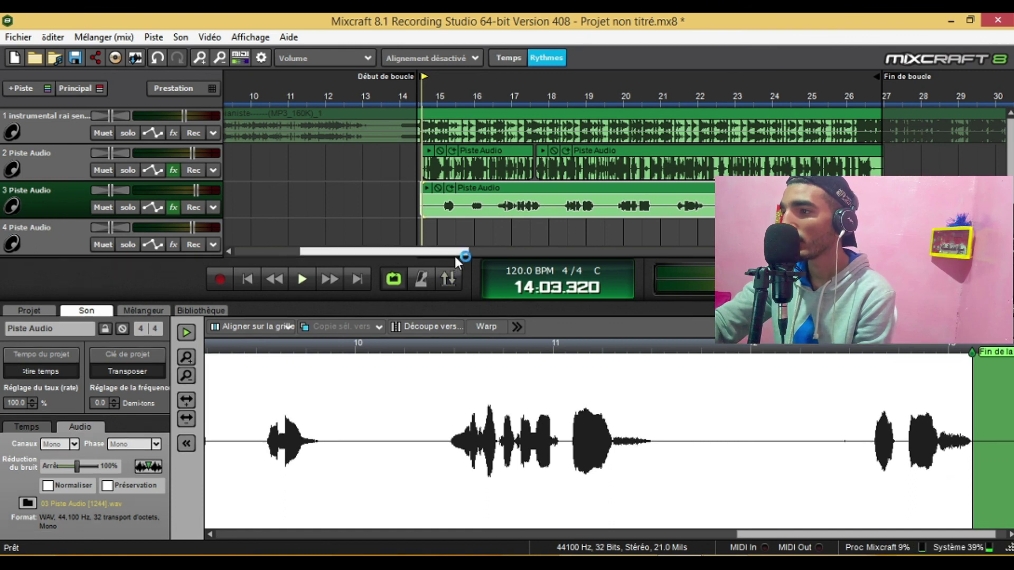